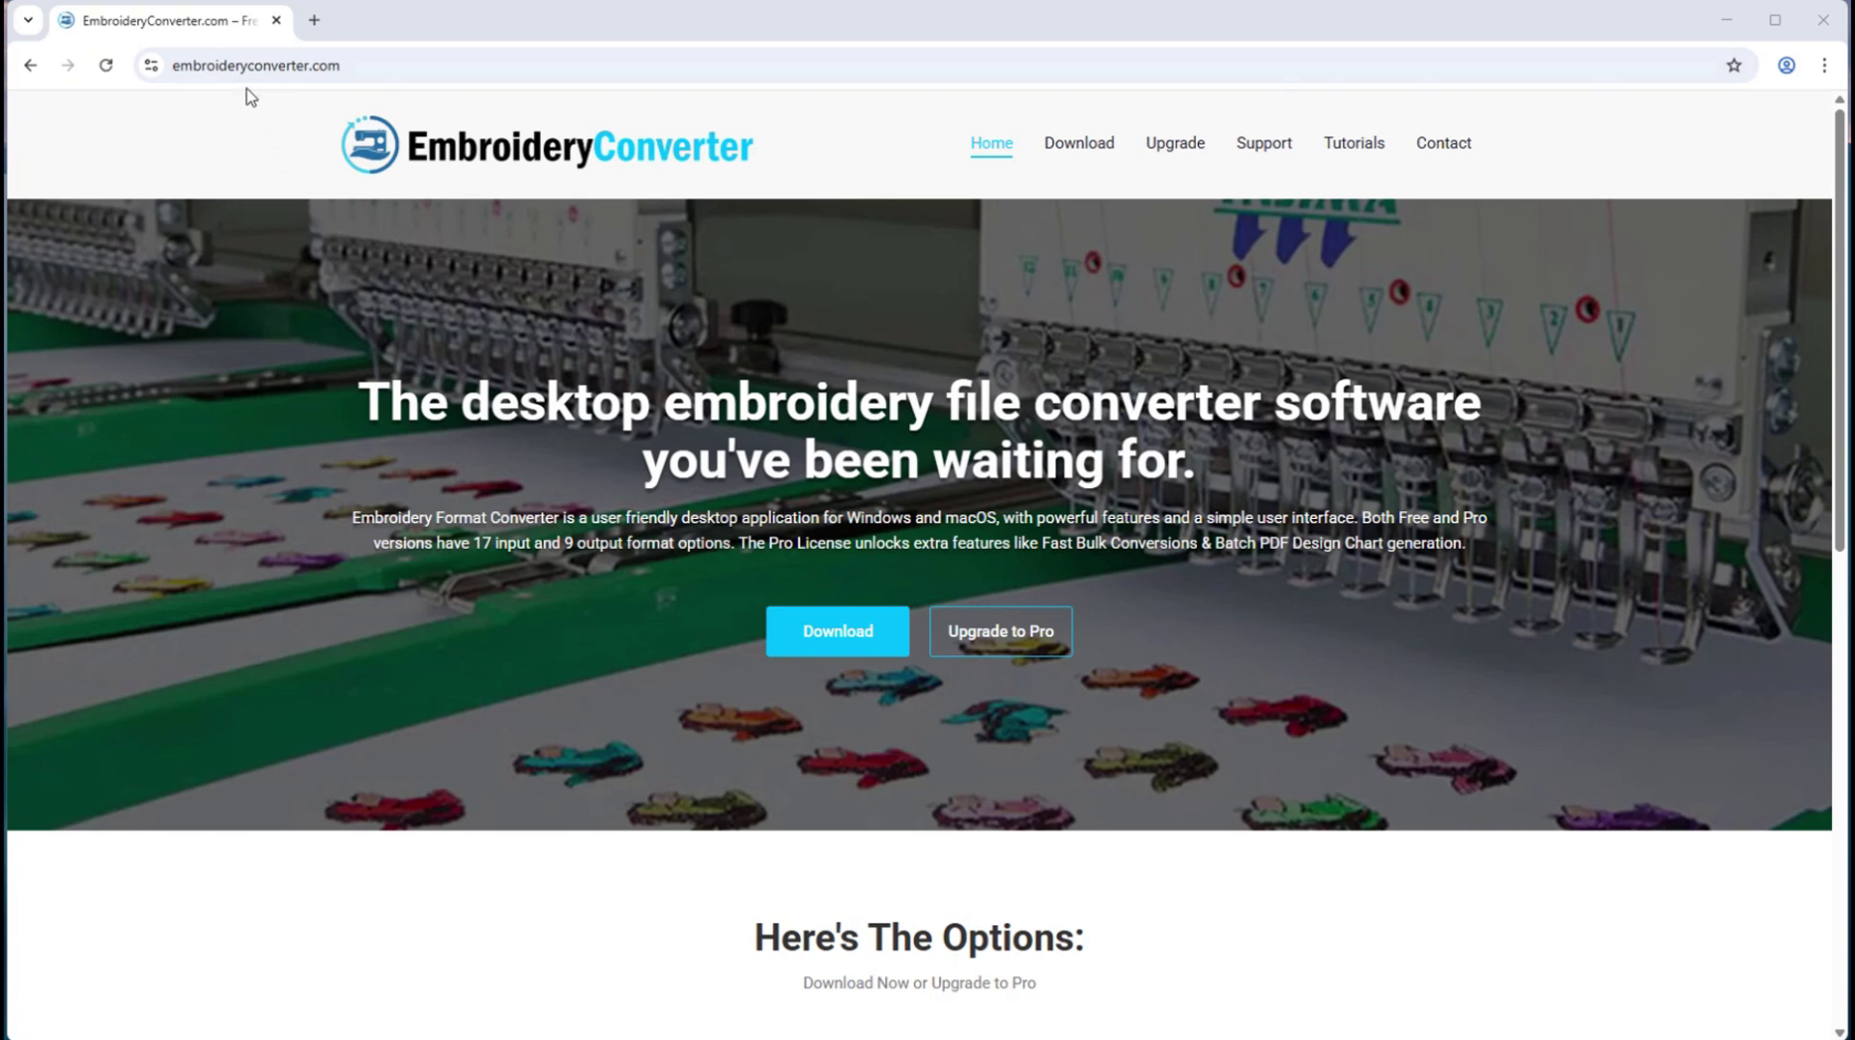
Go to the Download page on embroideryconverter.com and scroll to the download buttons
{"action": "left_click", "coordinate": [837, 634]}
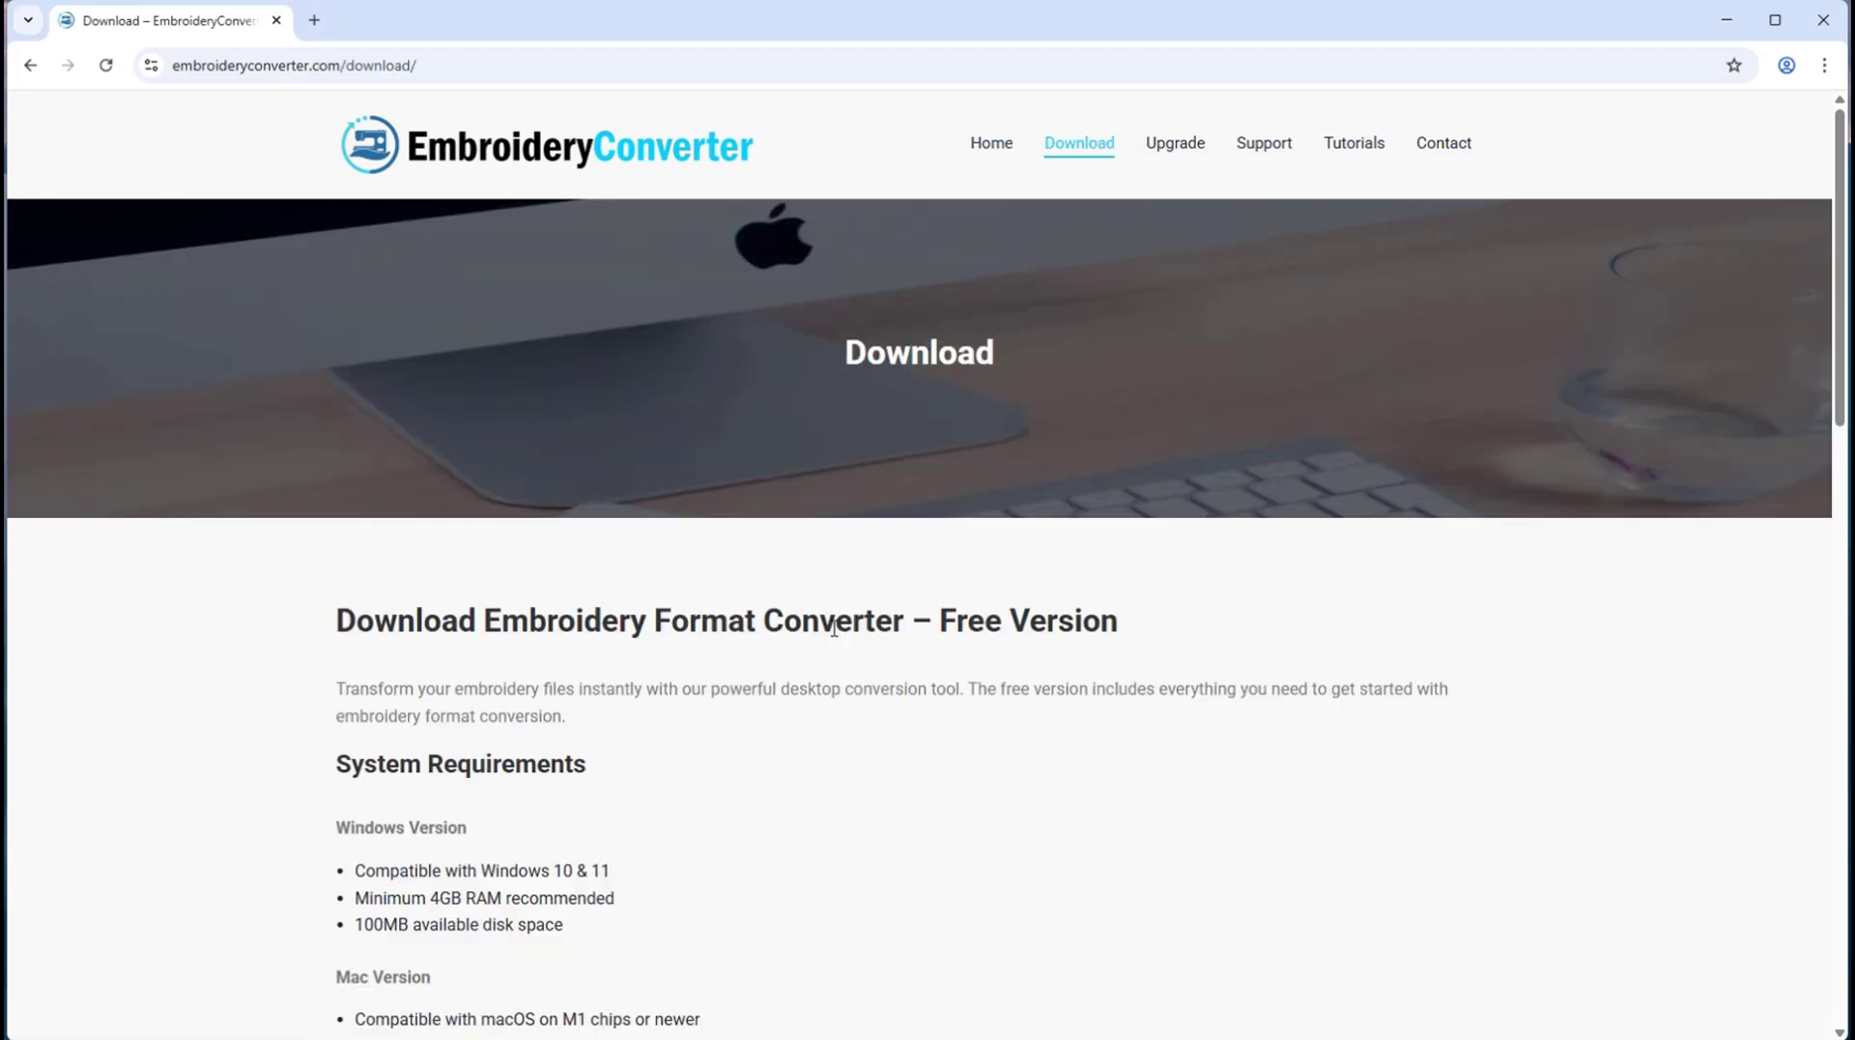
{"action": "scroll", "coordinate": [839, 633], "scroll_direction": "down", "scroll_amount": 5}
{"action": "scroll", "coordinate": [839, 628], "scroll_direction": "down", "scroll_amount": 3}
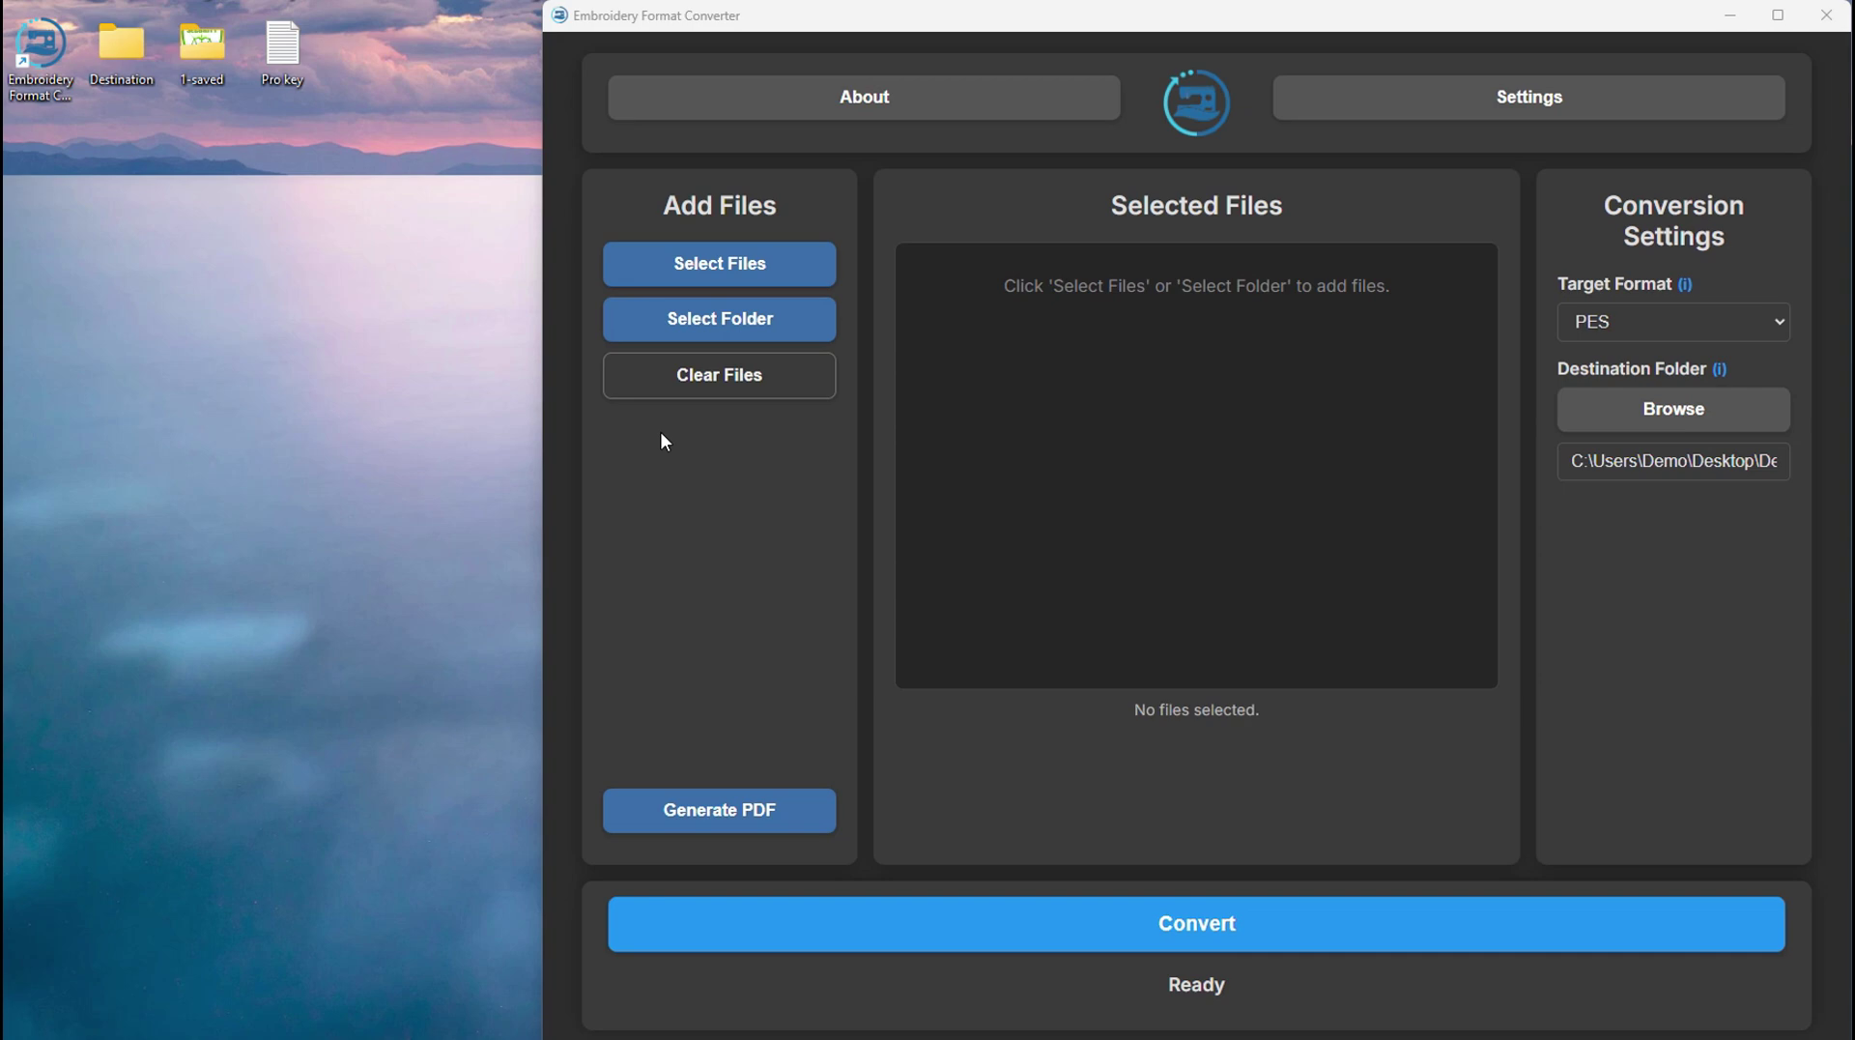
Load all 17 designs from the Desktop > 1-saved folder
{"action": "left_click", "coordinate": [704, 329]}
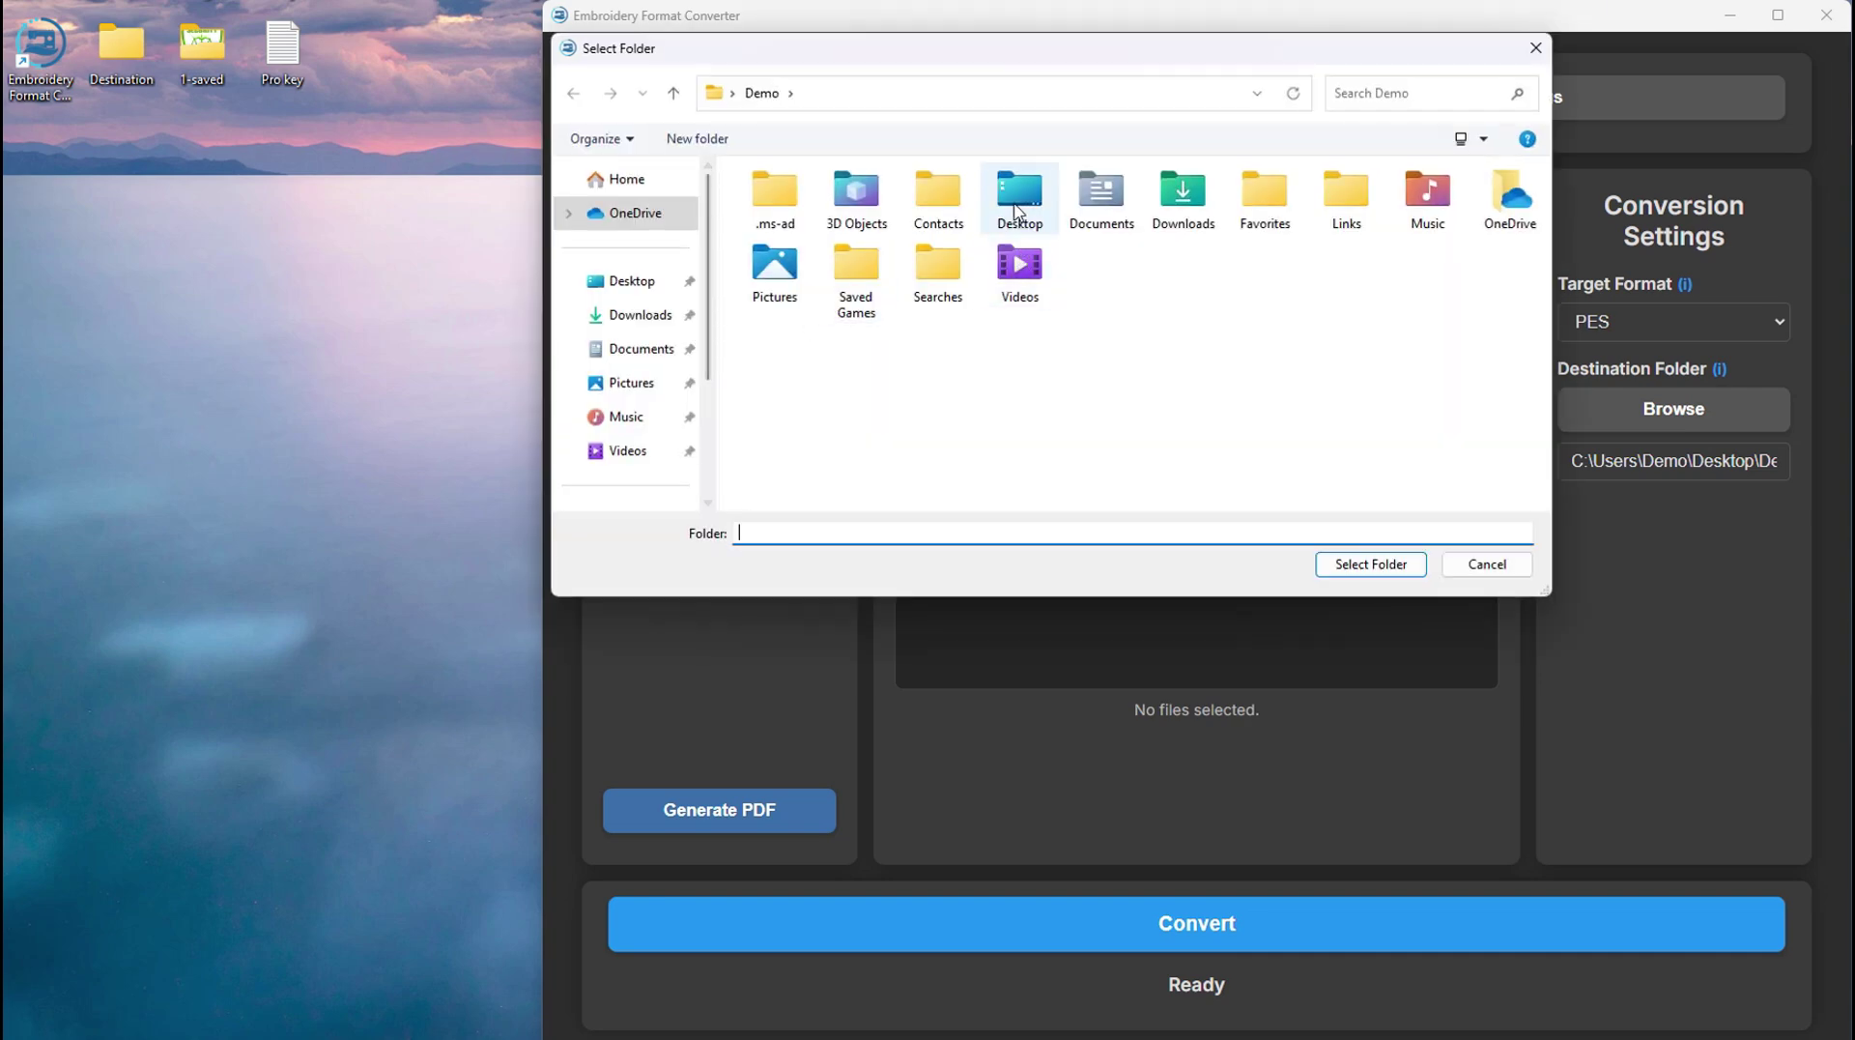
{"action": "double_click", "coordinate": [1013, 193]}
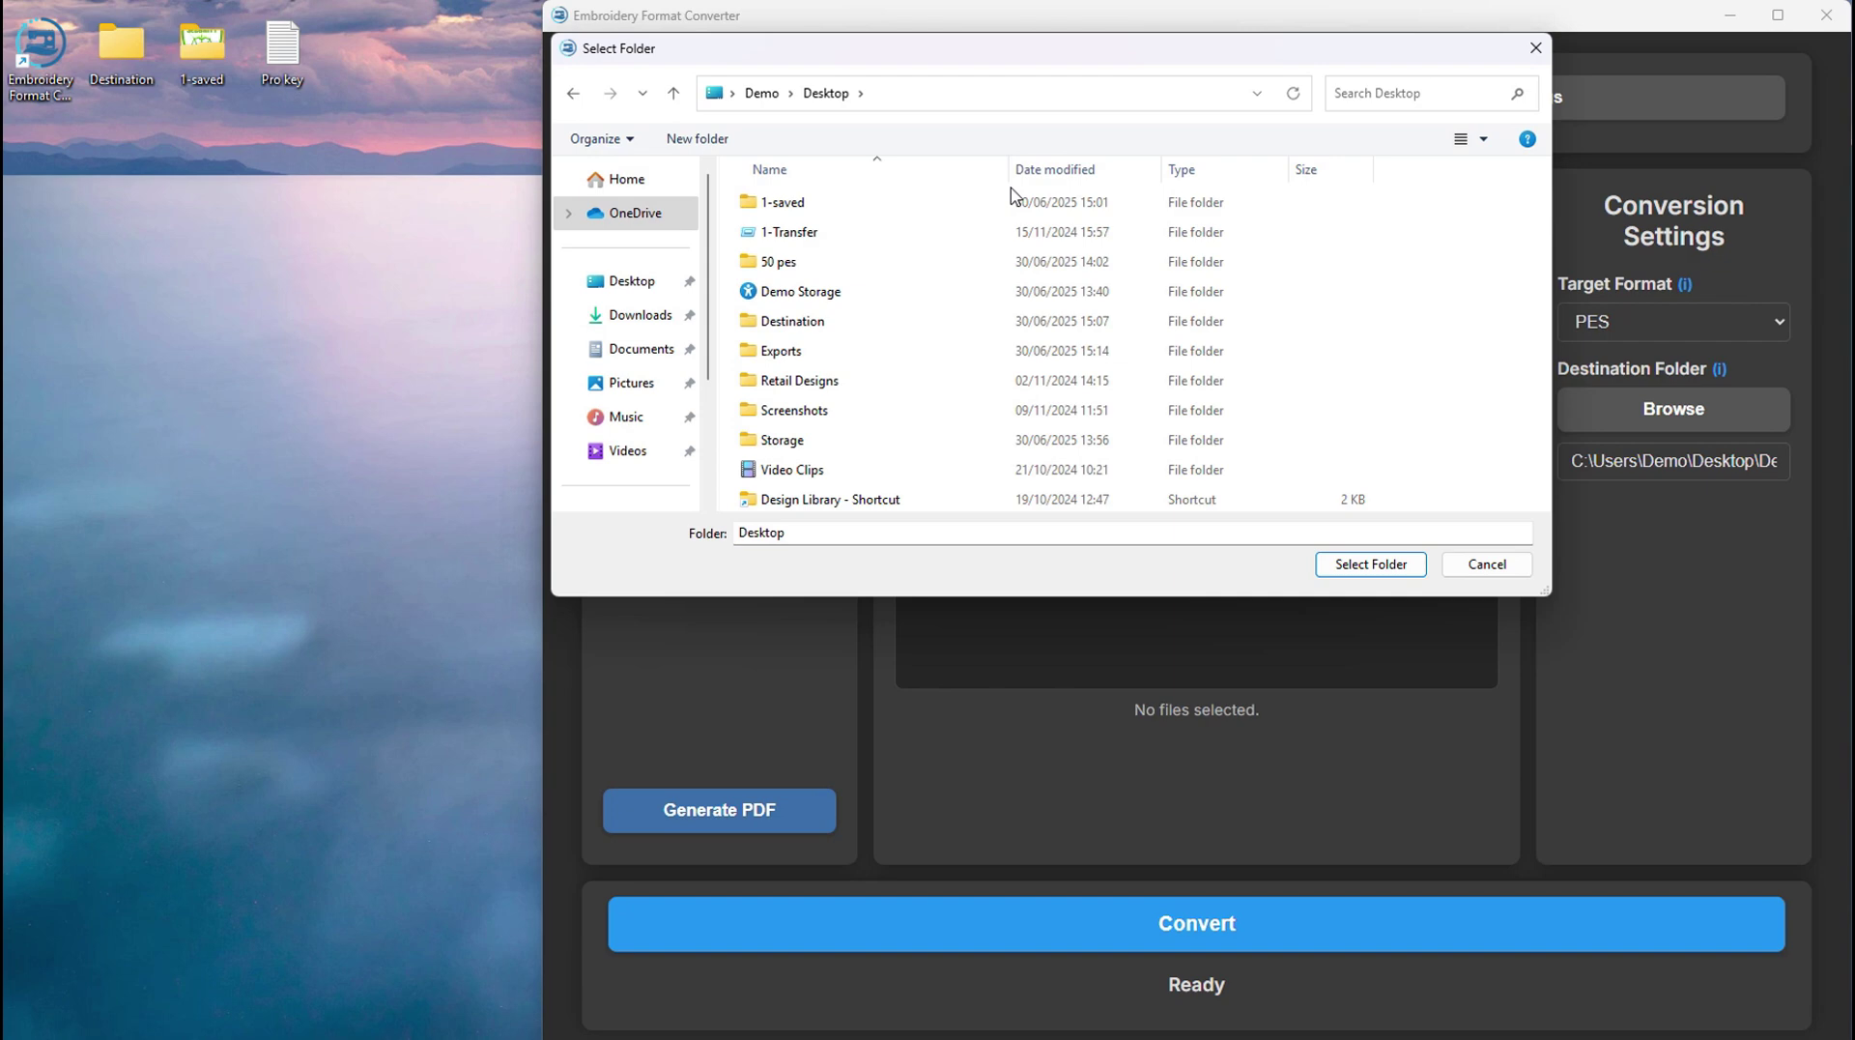
{"action": "double_click", "coordinate": [789, 205]}
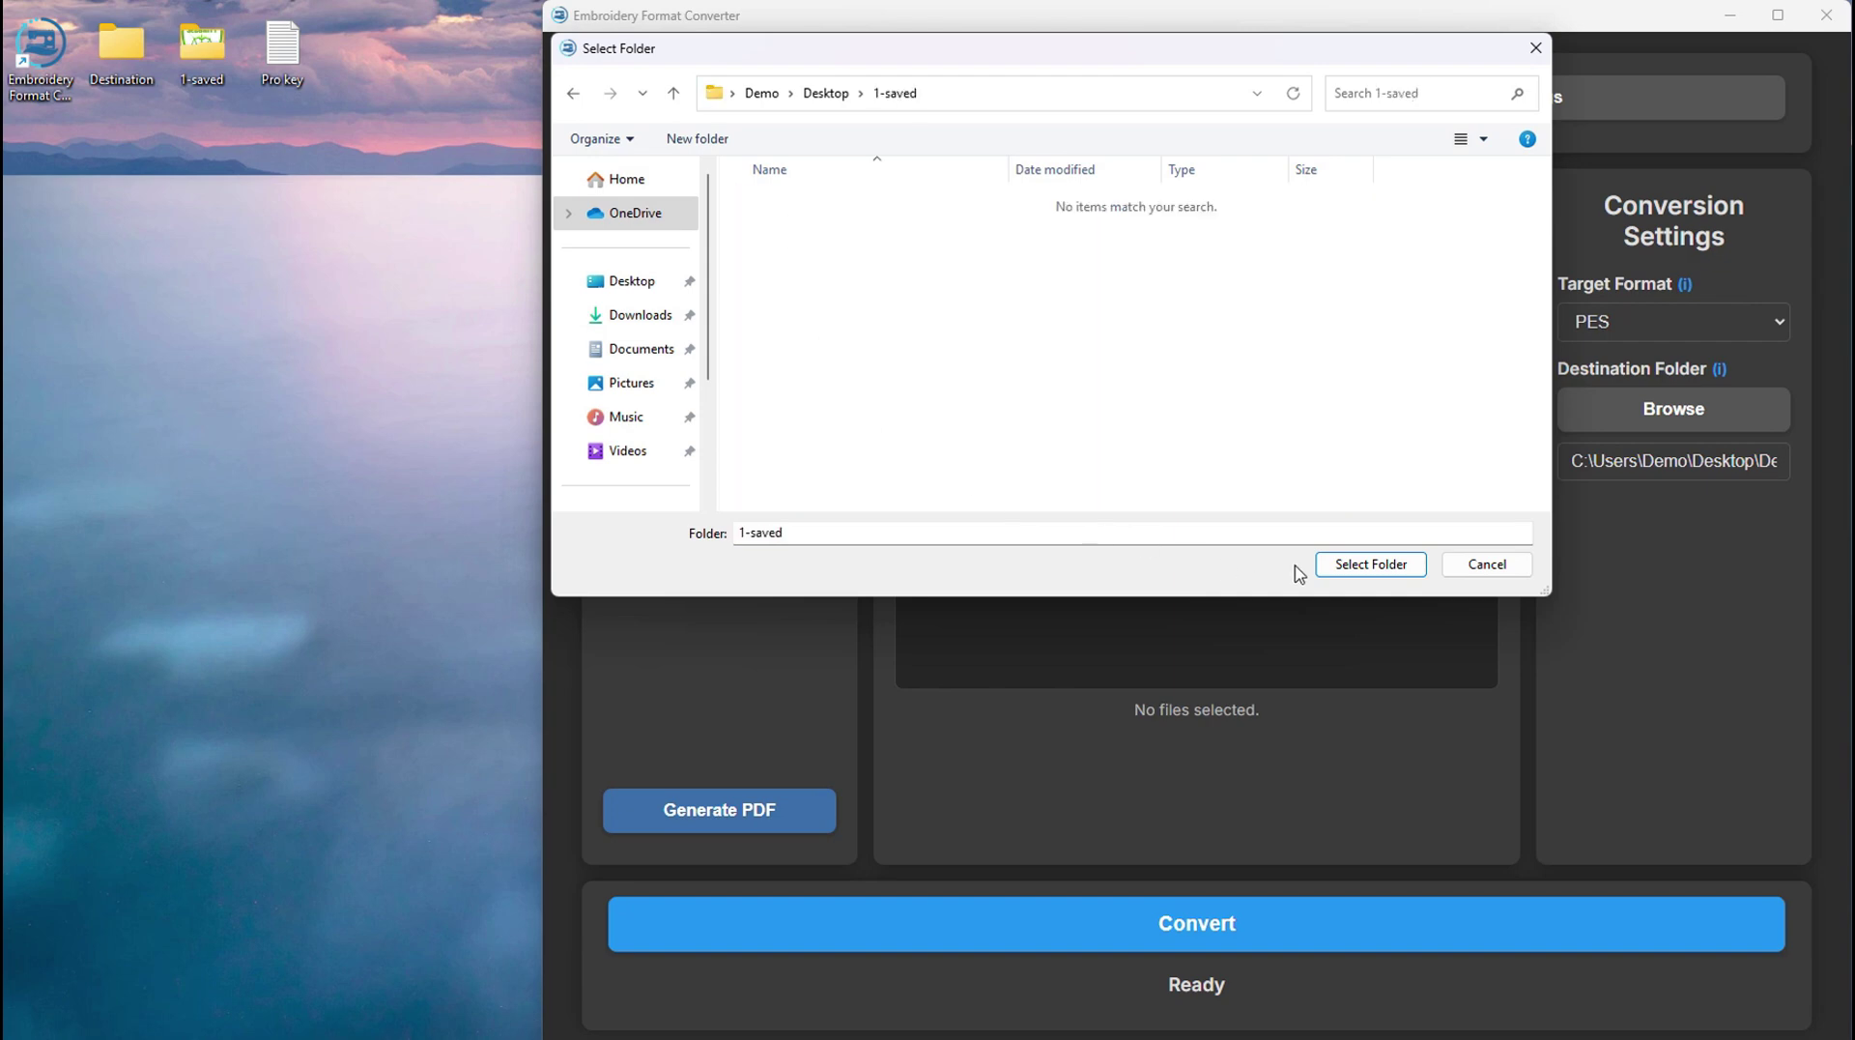
{"action": "left_click", "coordinate": [1353, 567]}
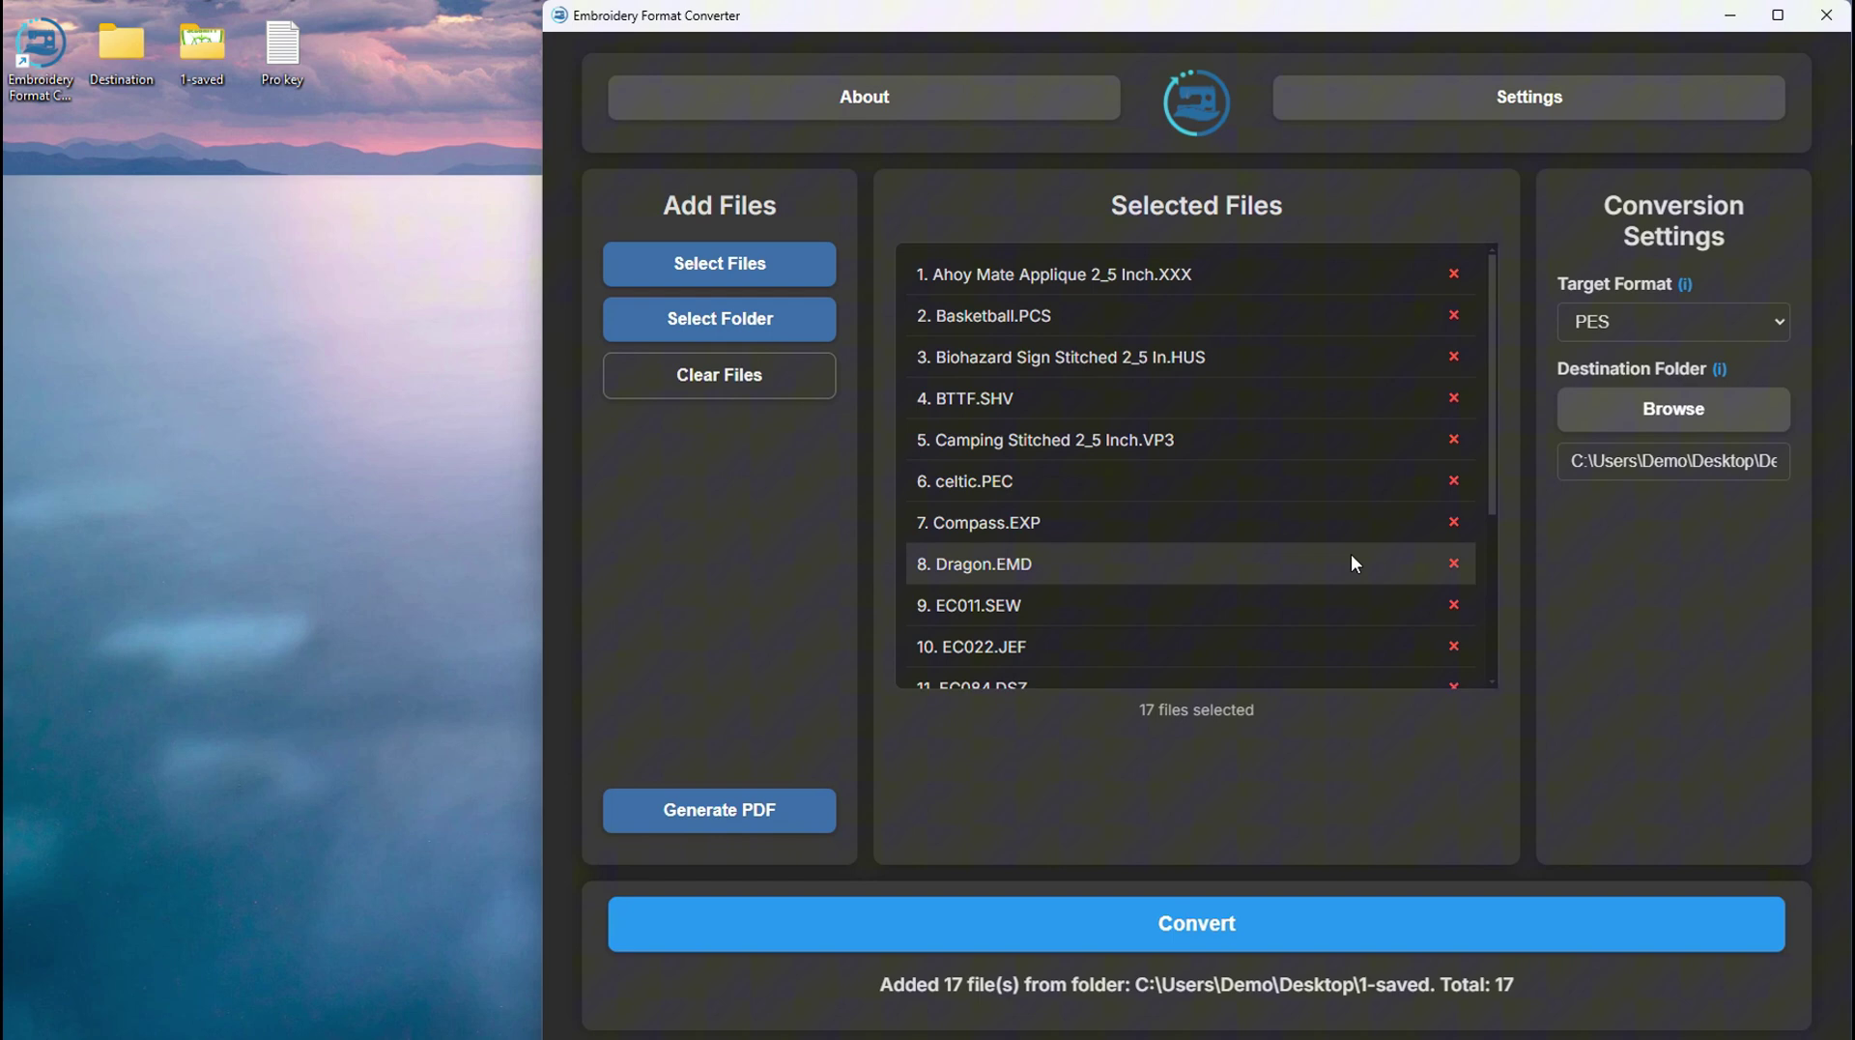
{"action": "left_click_drag", "start_coordinate": [1493, 416], "coordinate": [1502, 608]}
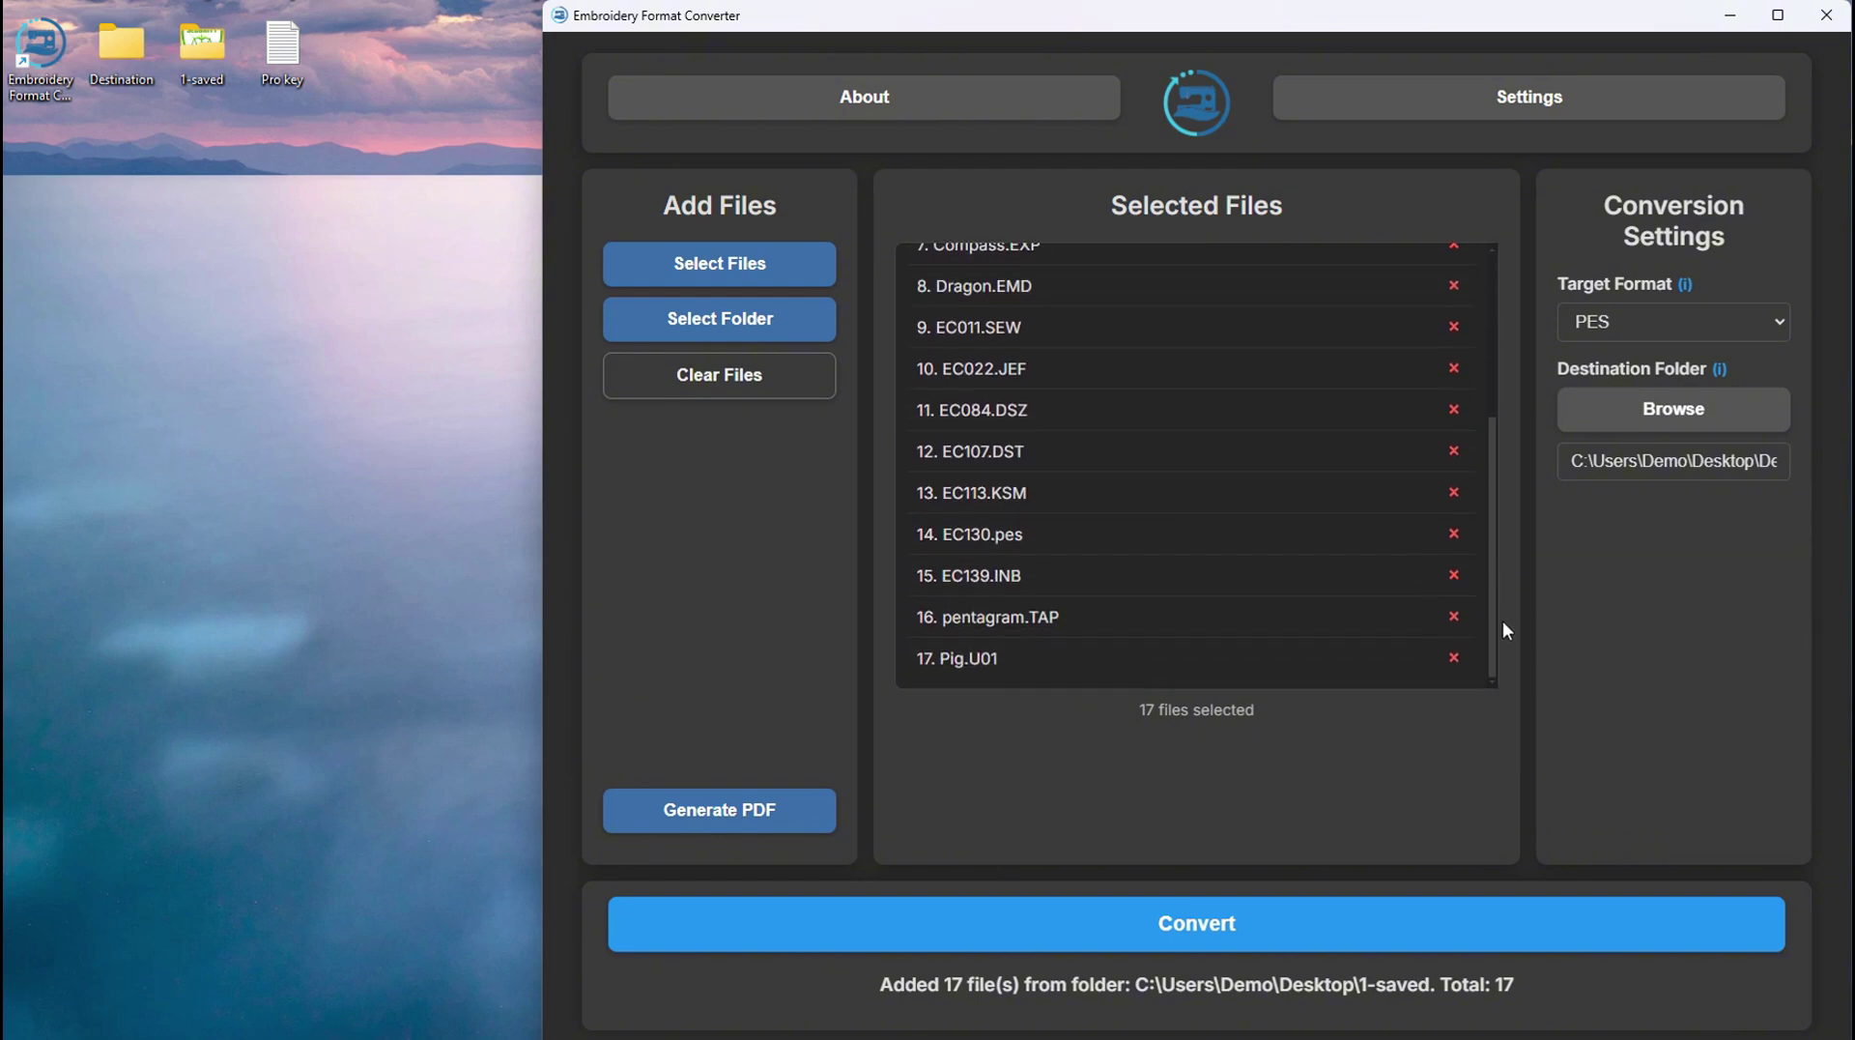
Convert the loaded designs to DST format
{"action": "left_click", "coordinate": [1620, 327]}
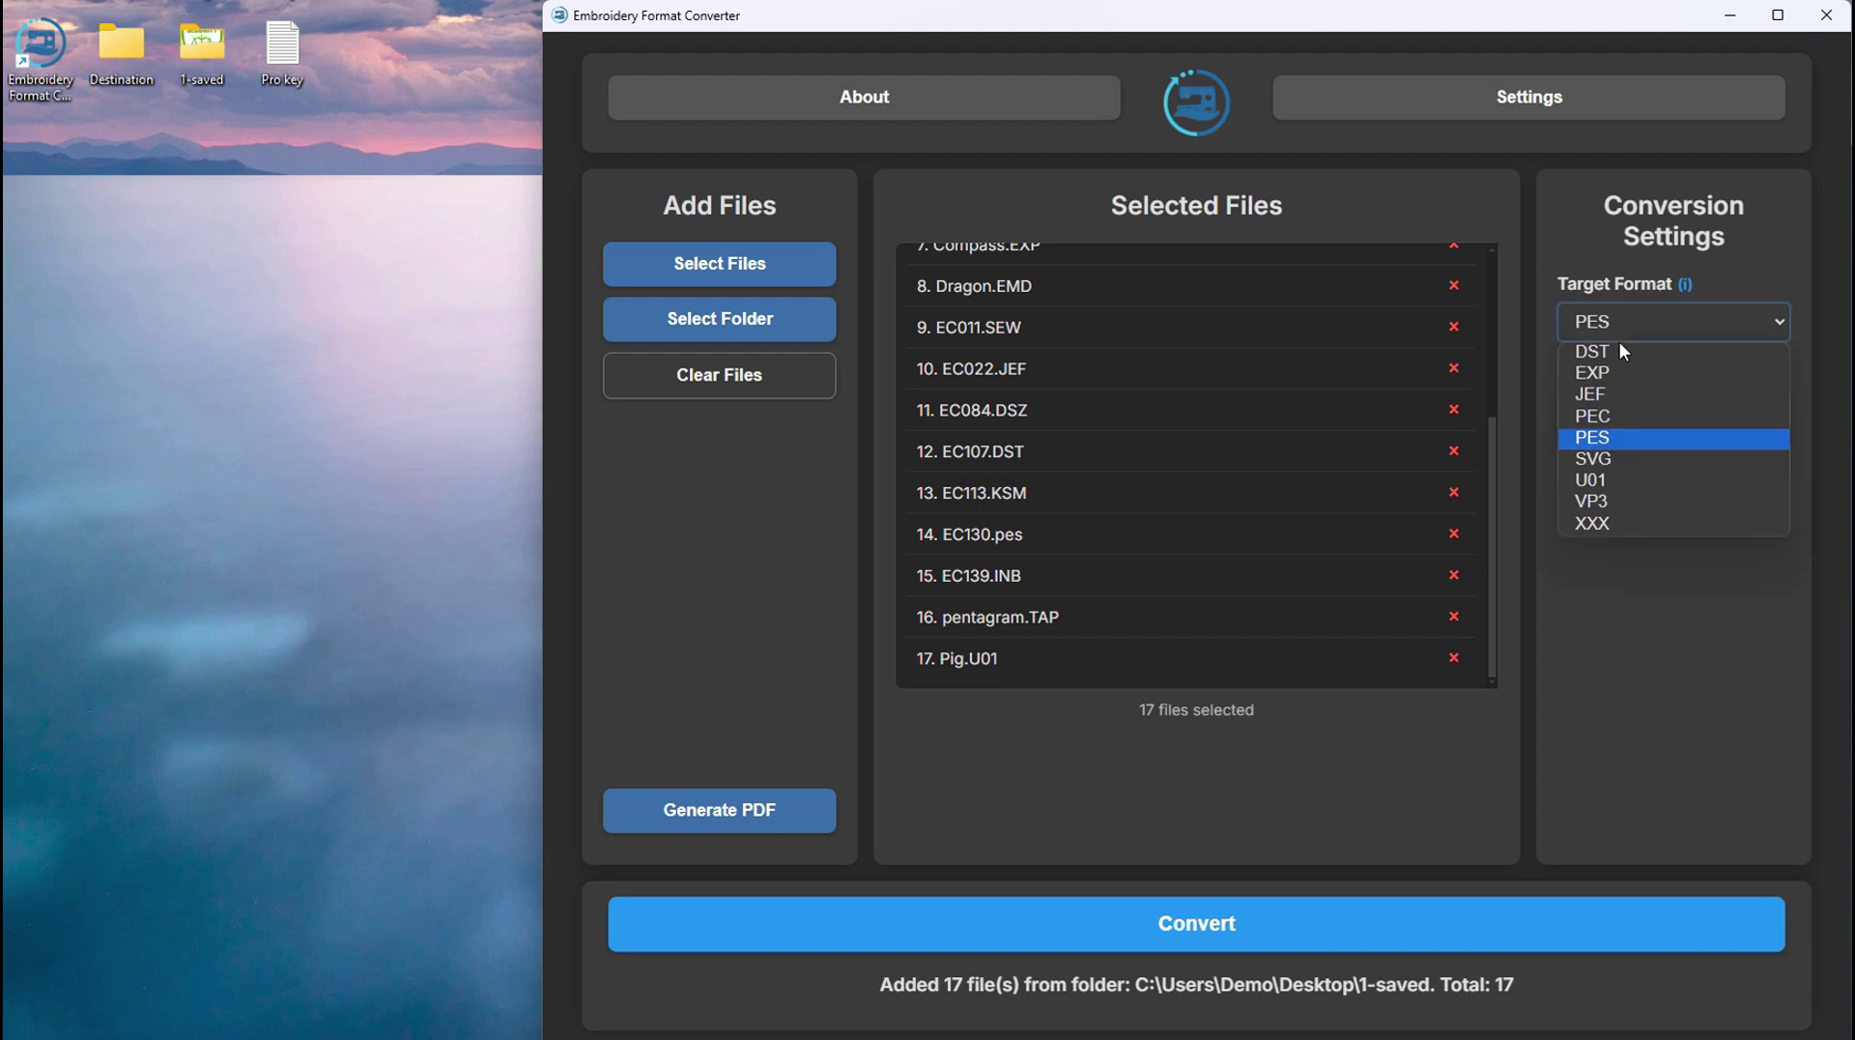
{"action": "left_click", "coordinate": [1620, 347]}
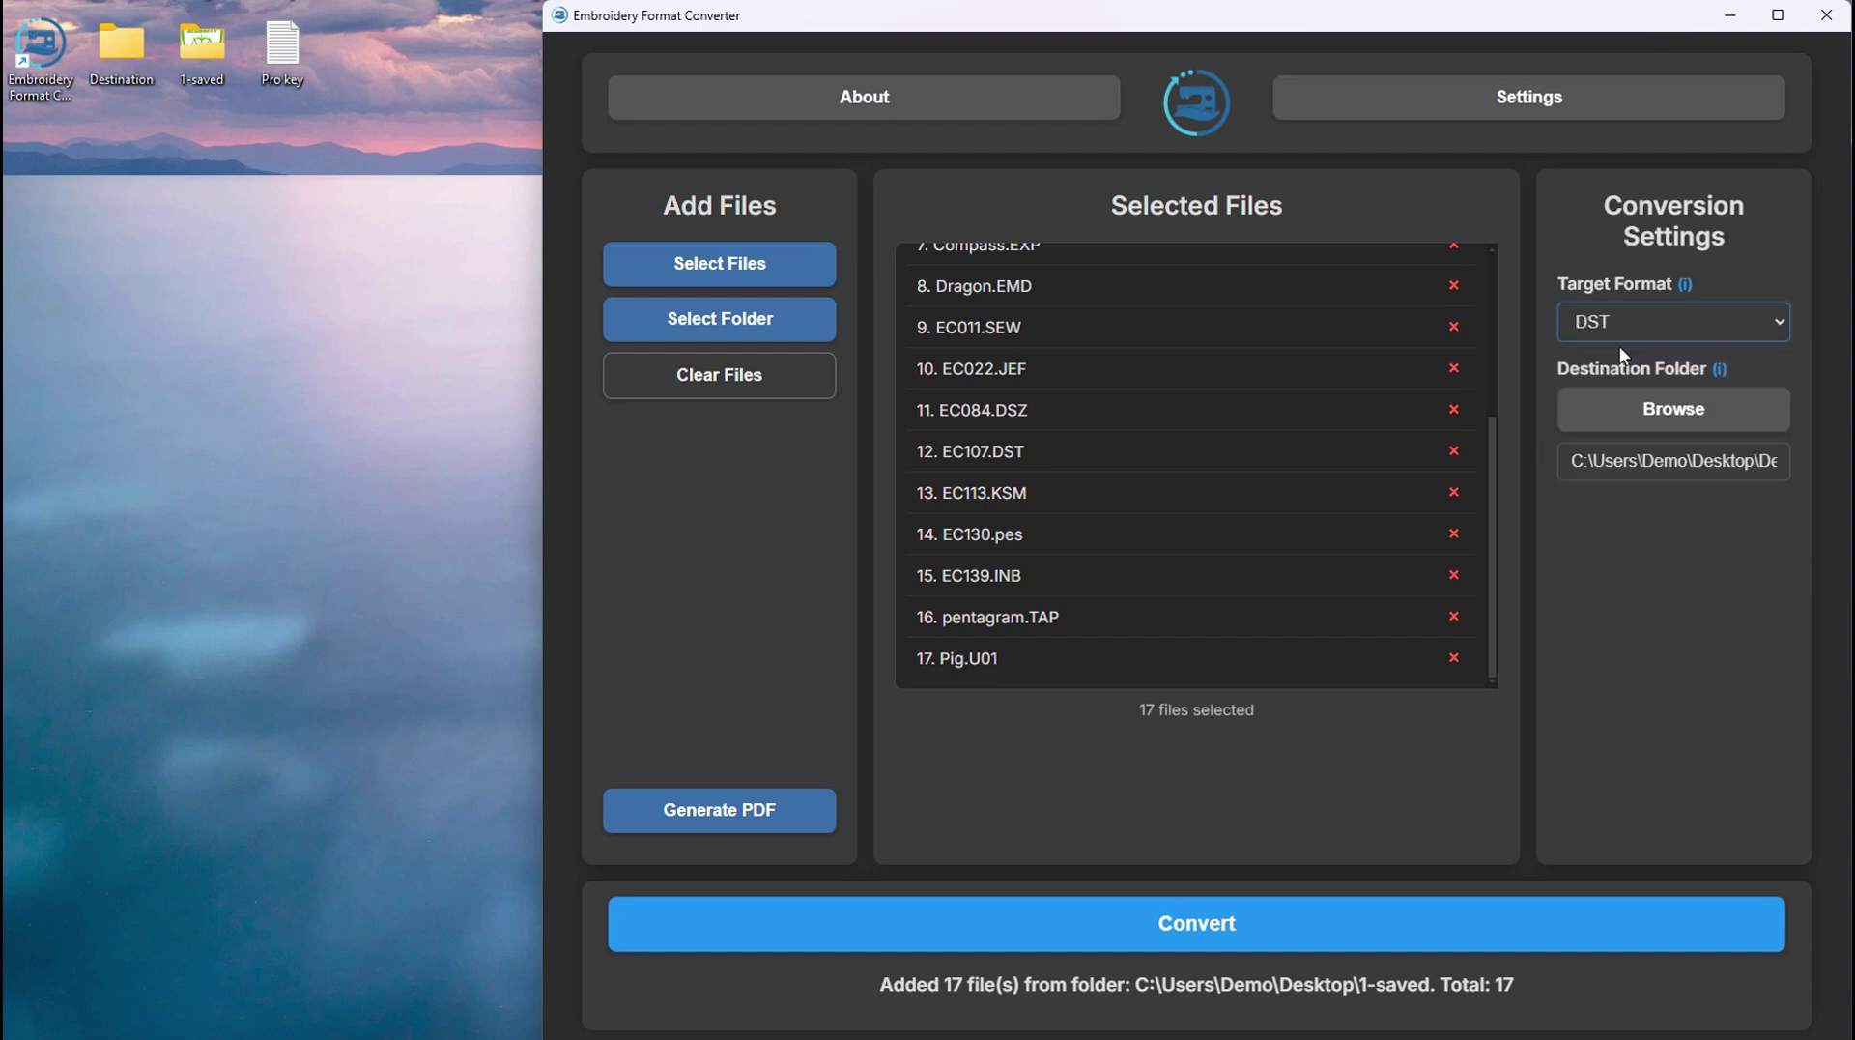
{"action": "left_click", "coordinate": [1165, 928]}
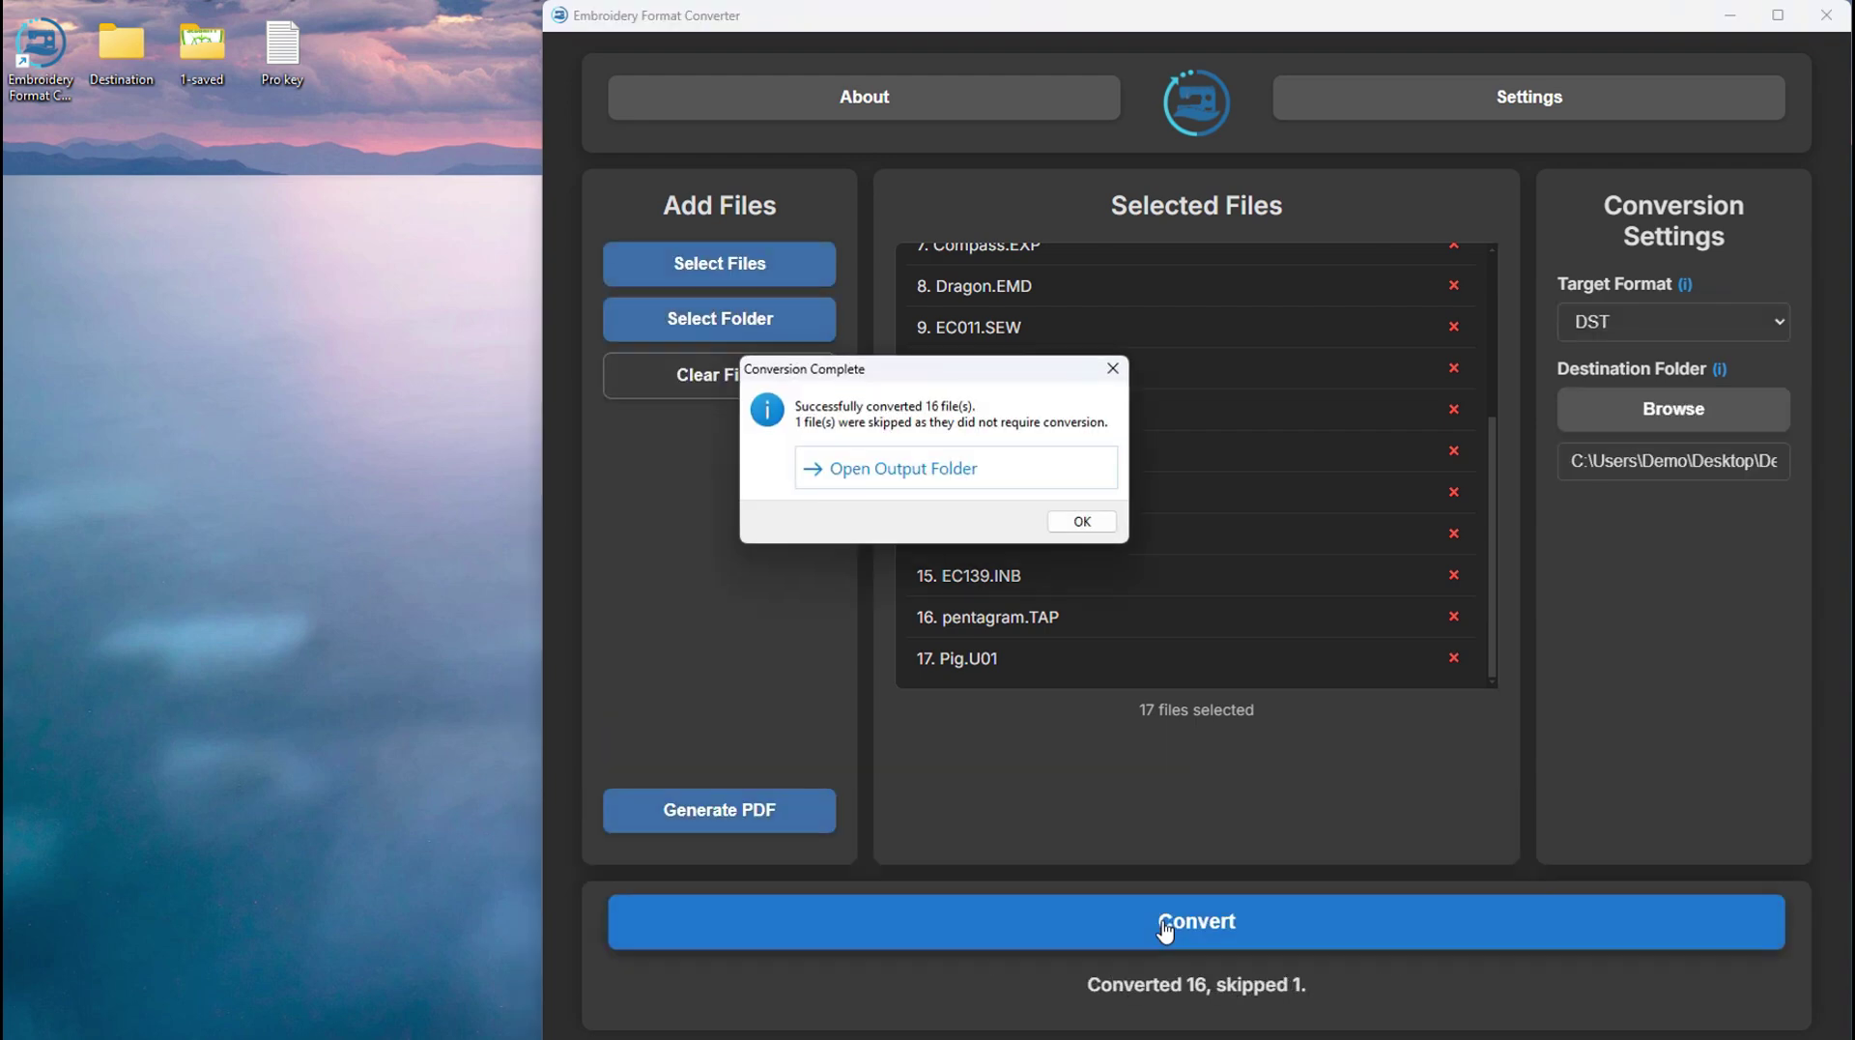
Load the ten designs Barbados through Bulgaria from Desktop > 50 pes
{"action": "left_click", "coordinate": [887, 473]}
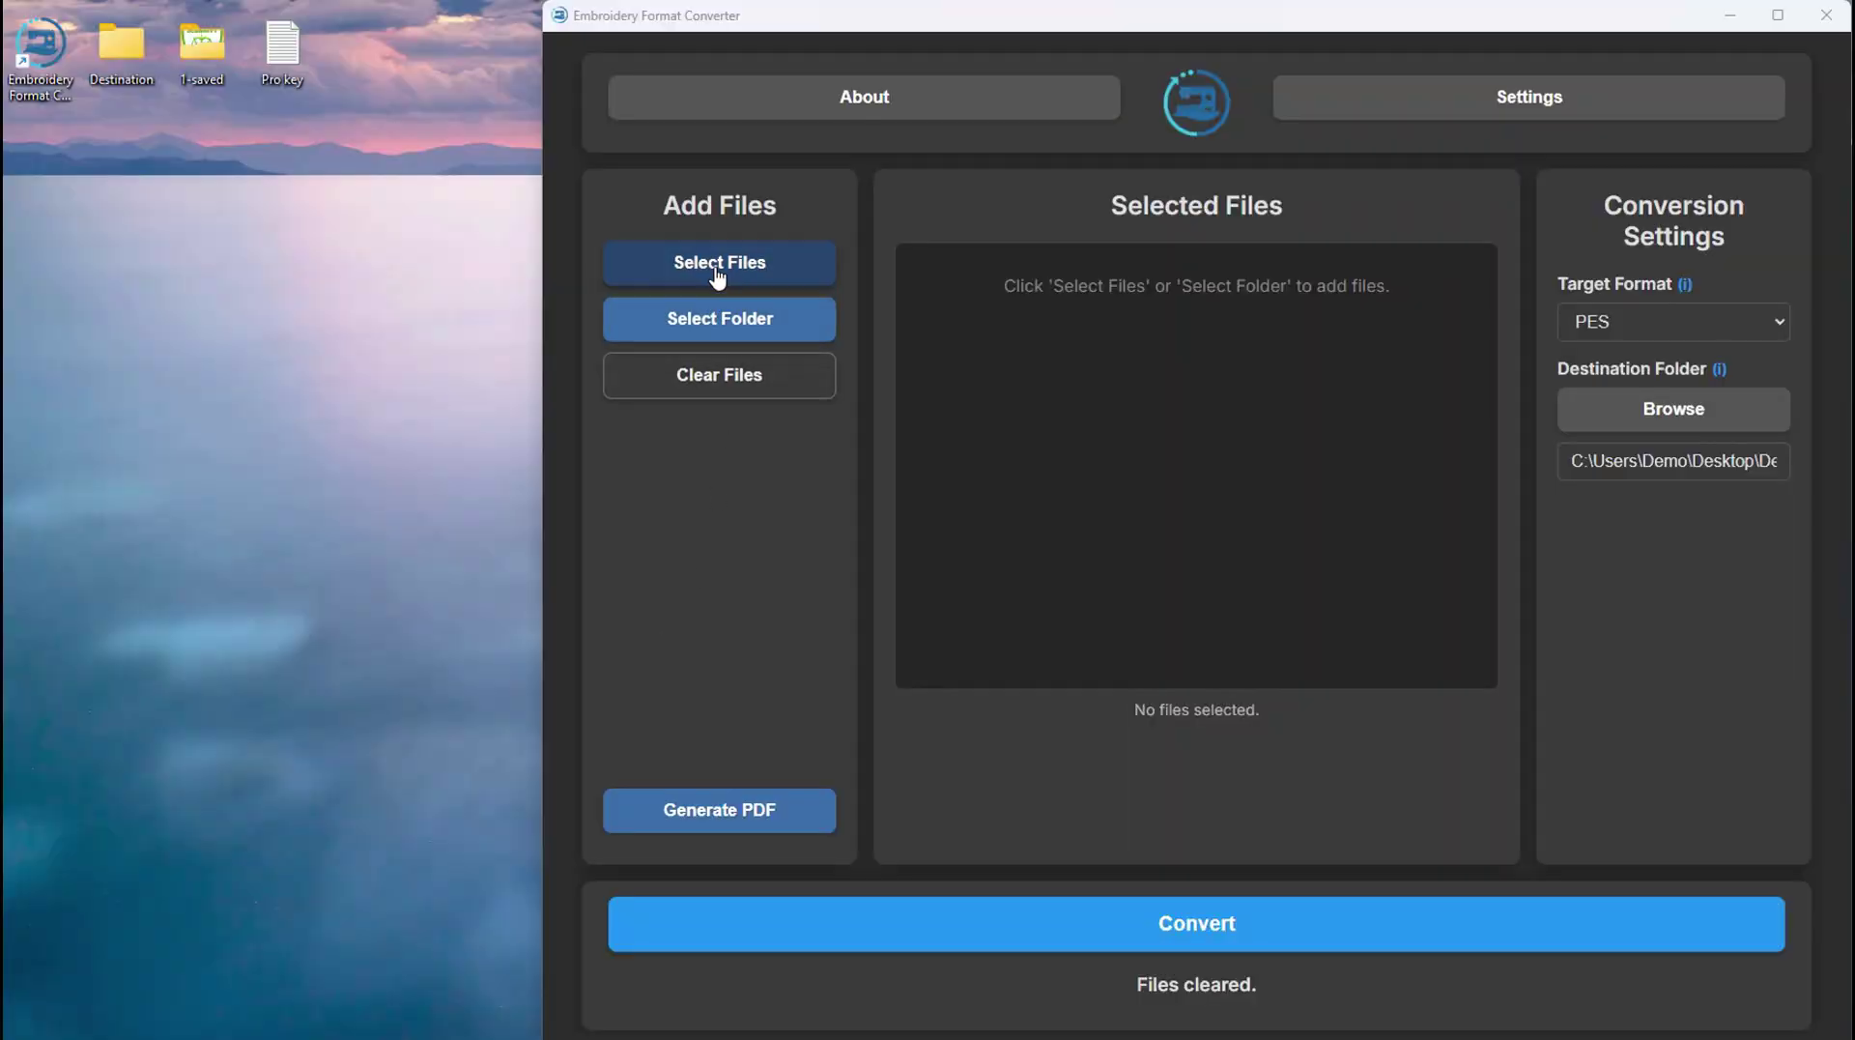
{"action": "left_click", "coordinate": [717, 276]}
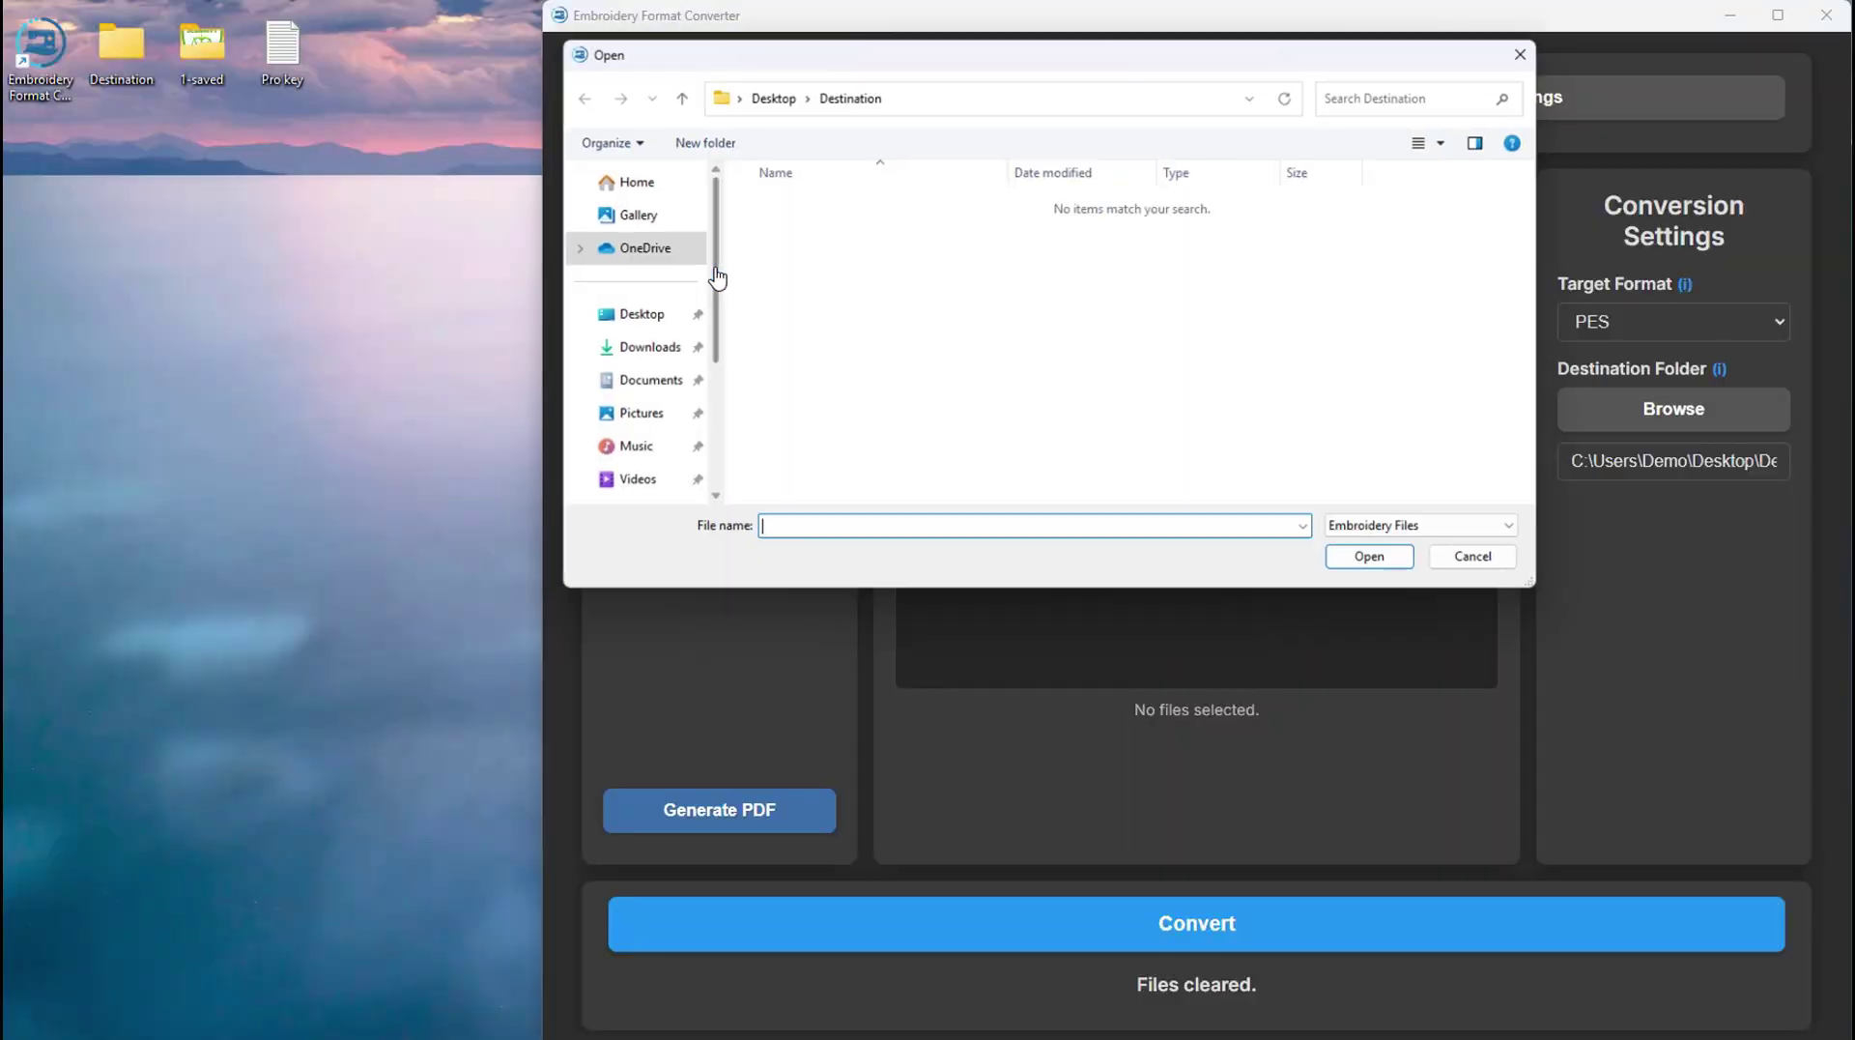
{"action": "left_click", "coordinate": [768, 93]}
{"action": "double_click", "coordinate": [783, 262]}
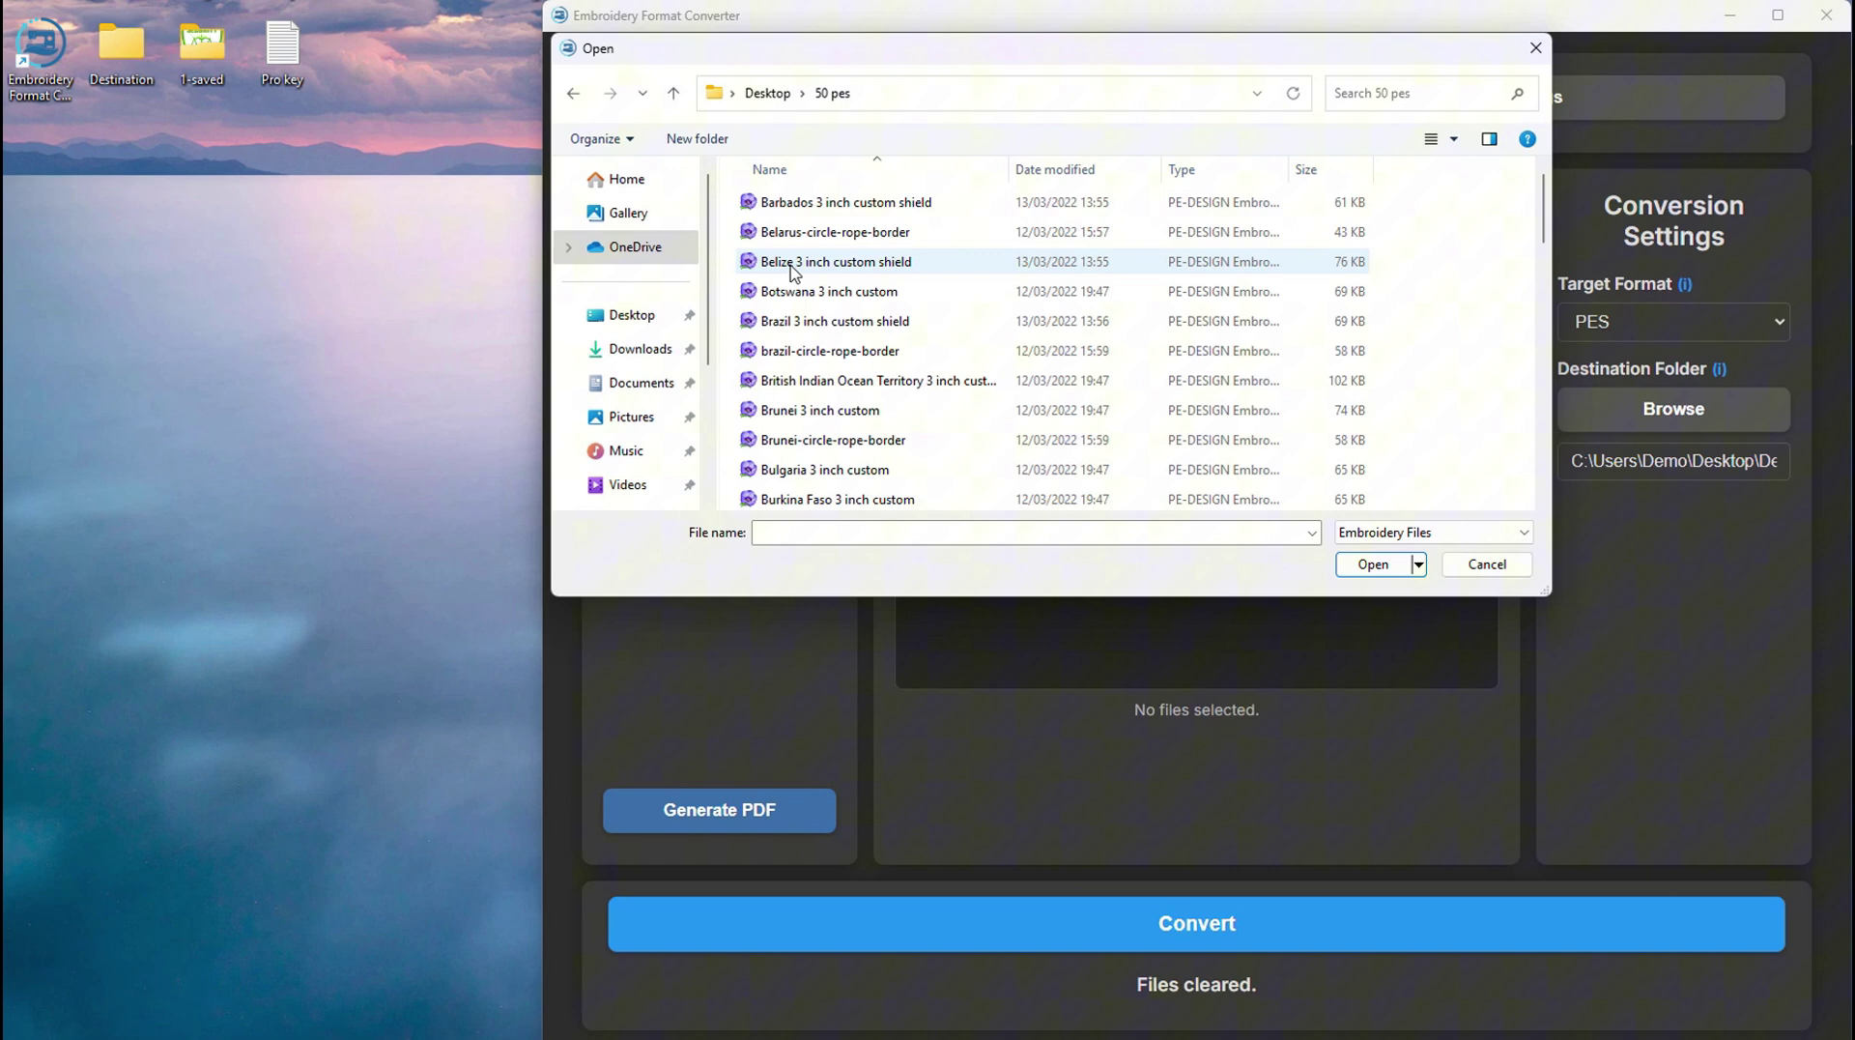
{"action": "left_click", "coordinate": [812, 207]}
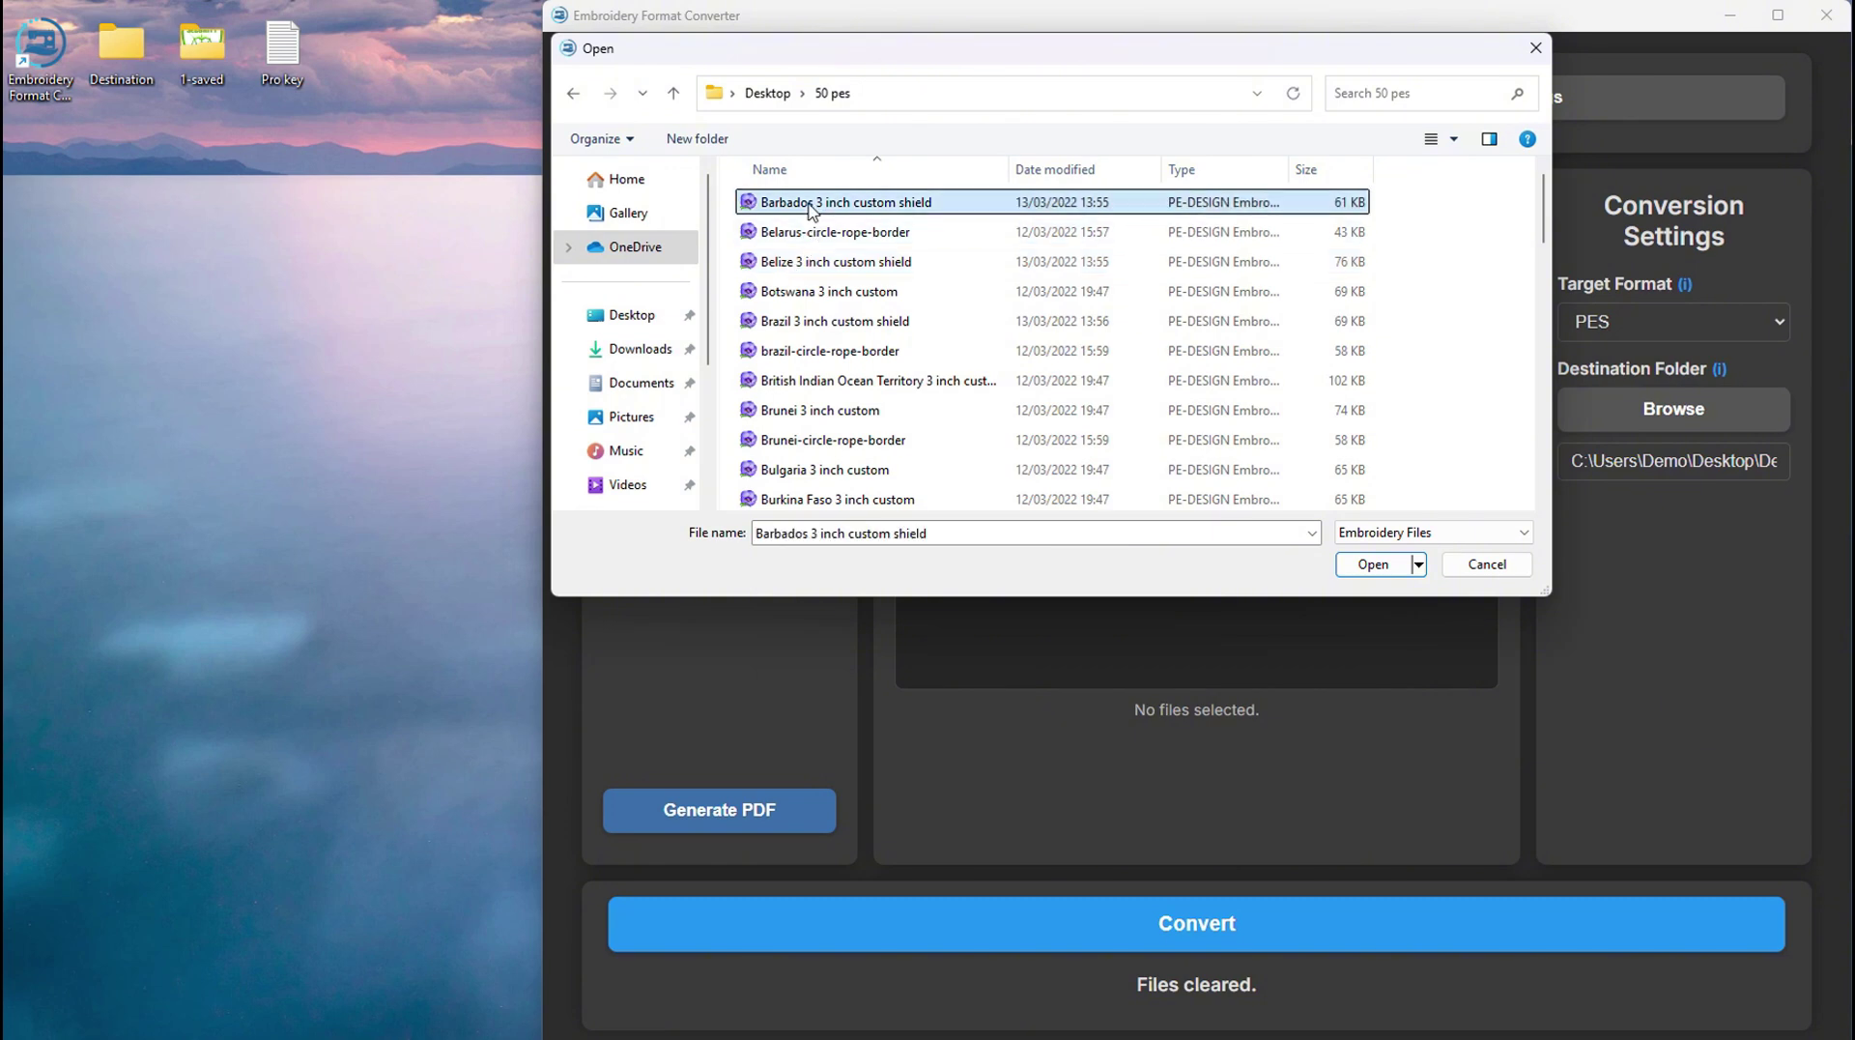
{"action": "left_click", "coordinate": [837, 473], "text": "shift"}
{"action": "left_click", "coordinate": [1373, 565]}
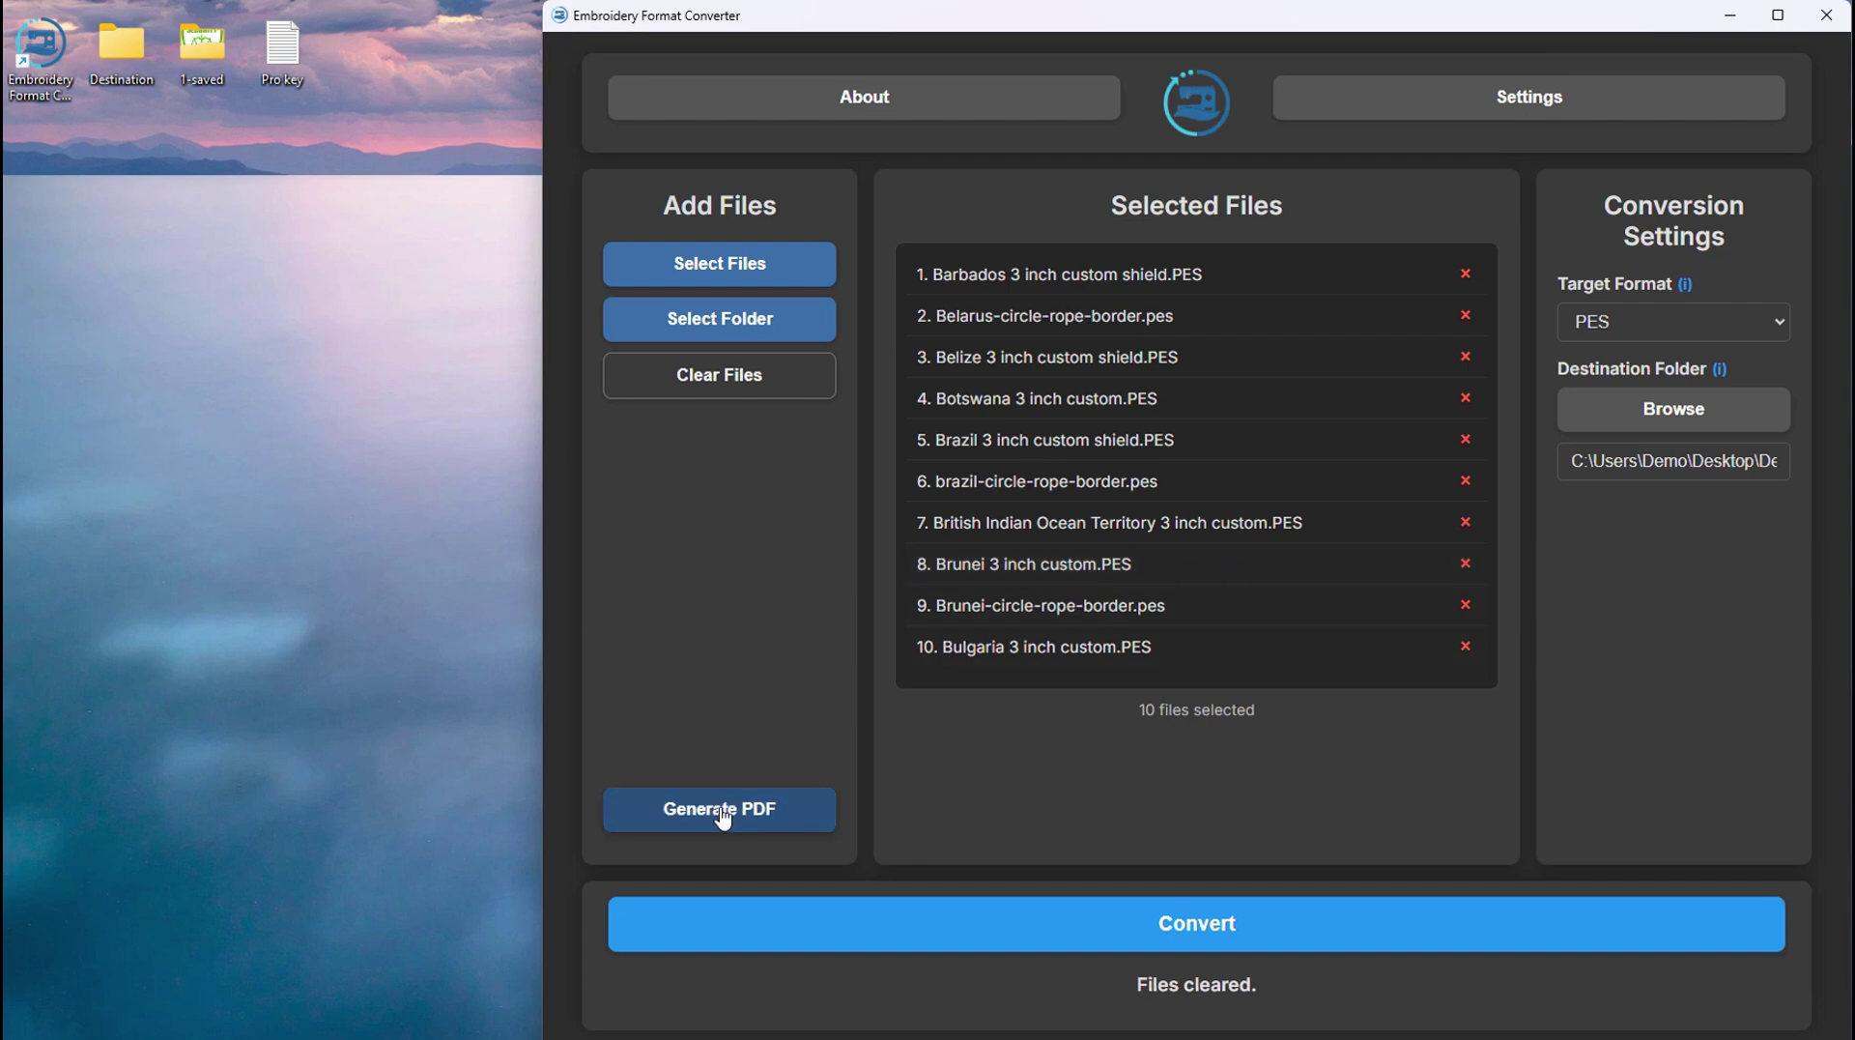
Generate a separate PDF spec sheet per design in the Destination folder and show that folder
{"action": "left_click", "coordinate": [721, 807]}
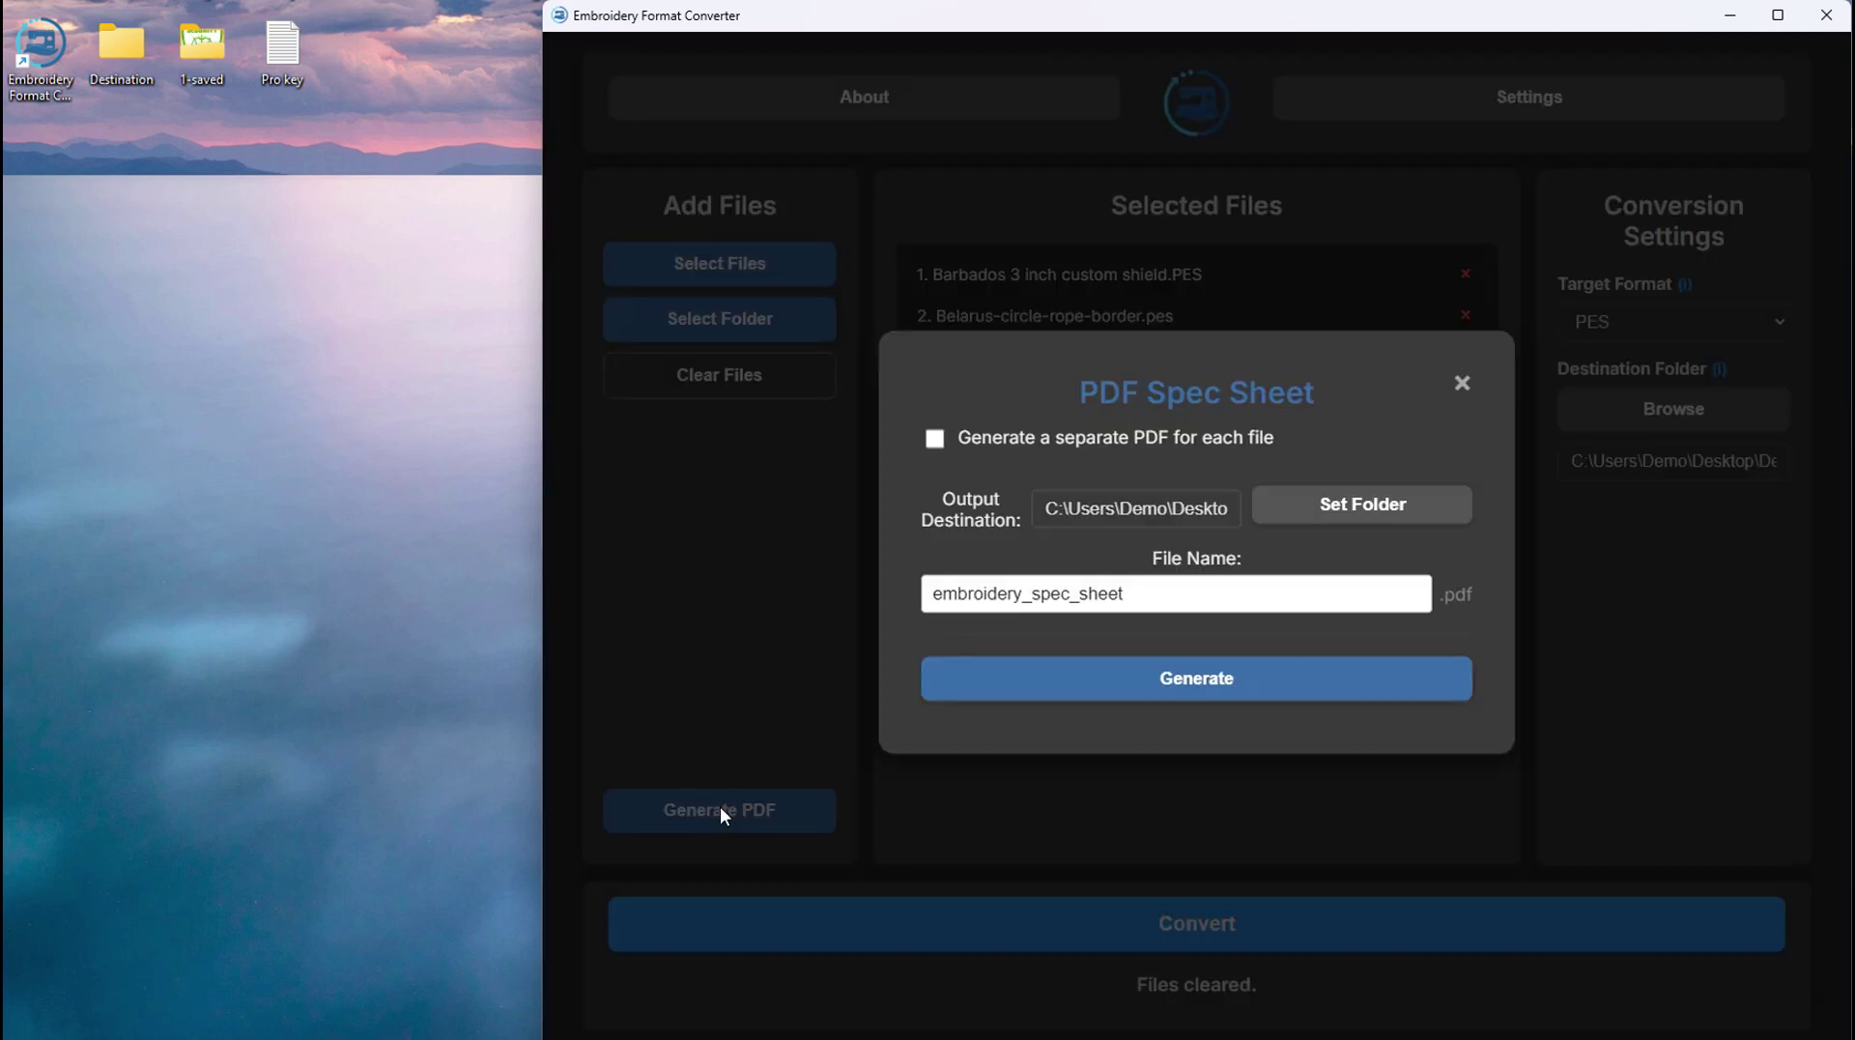
{"action": "left_click", "coordinate": [938, 439]}
{"action": "left_click", "coordinate": [1354, 494]}
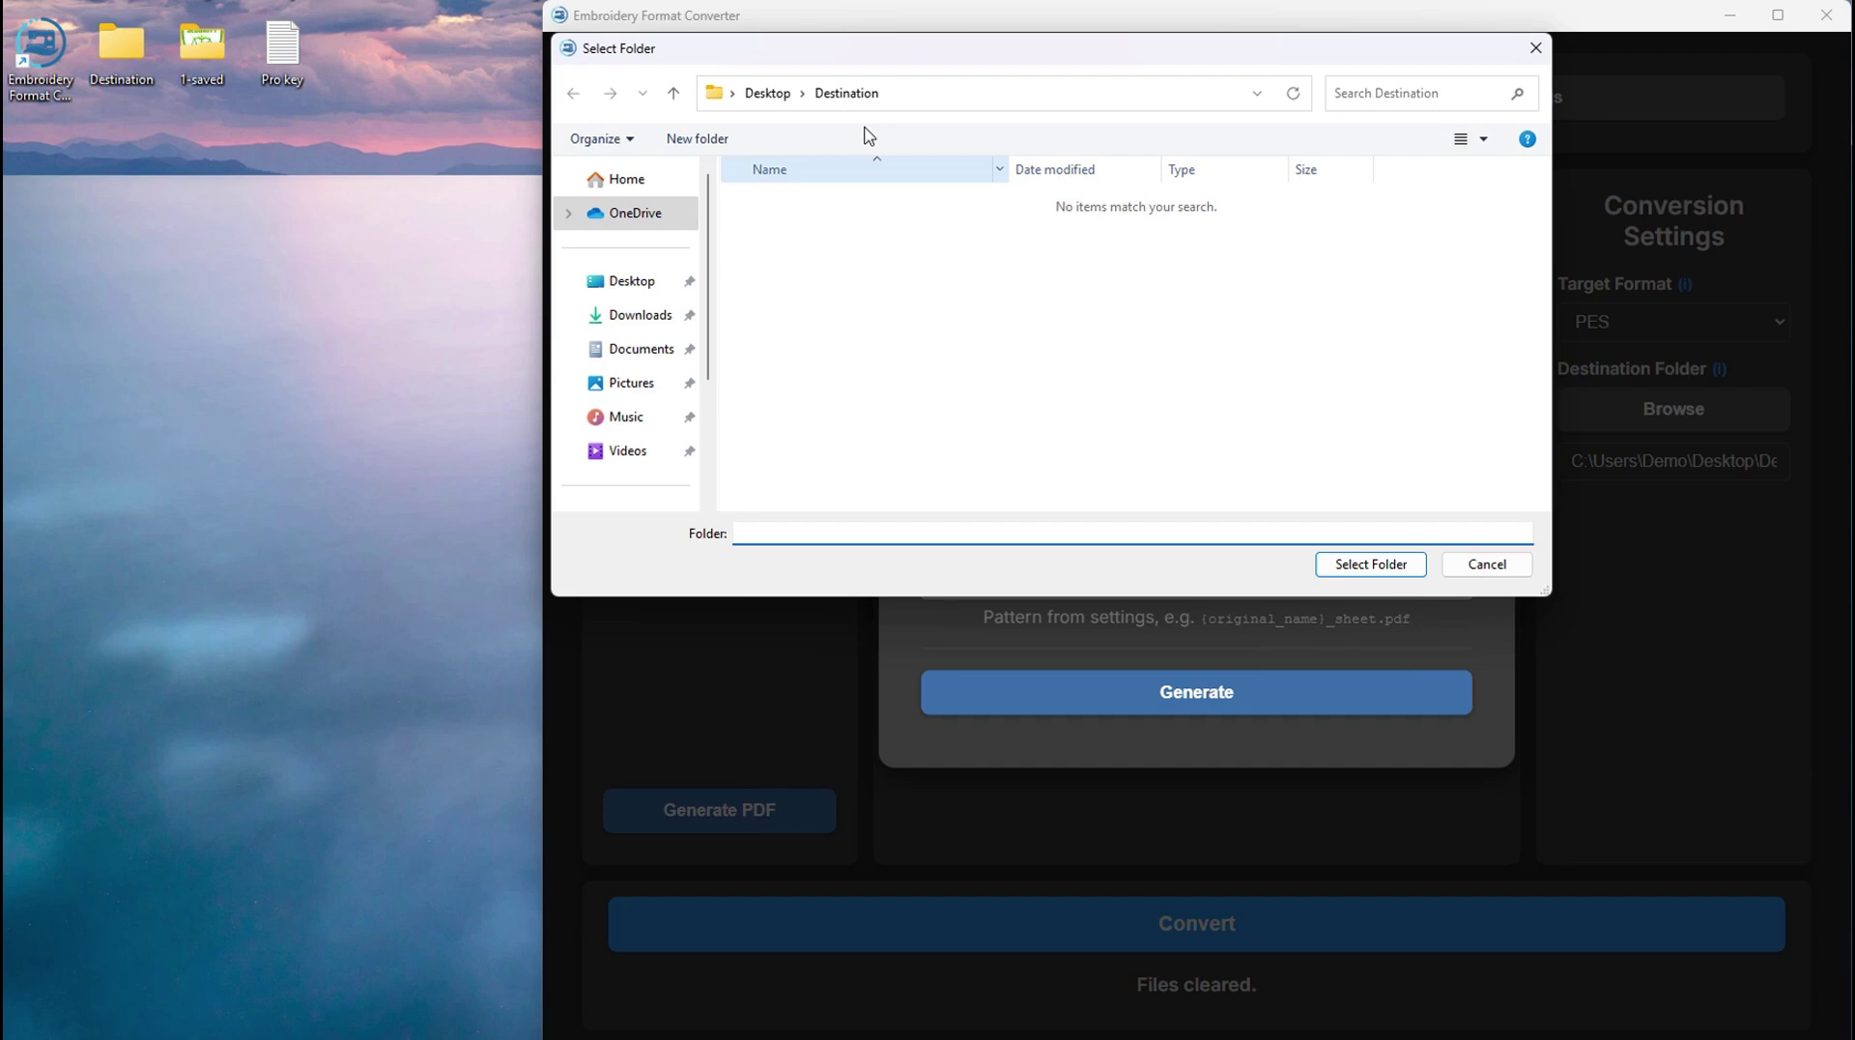
{"action": "left_click", "coordinate": [846, 93]}
{"action": "left_click", "coordinate": [1358, 573]}
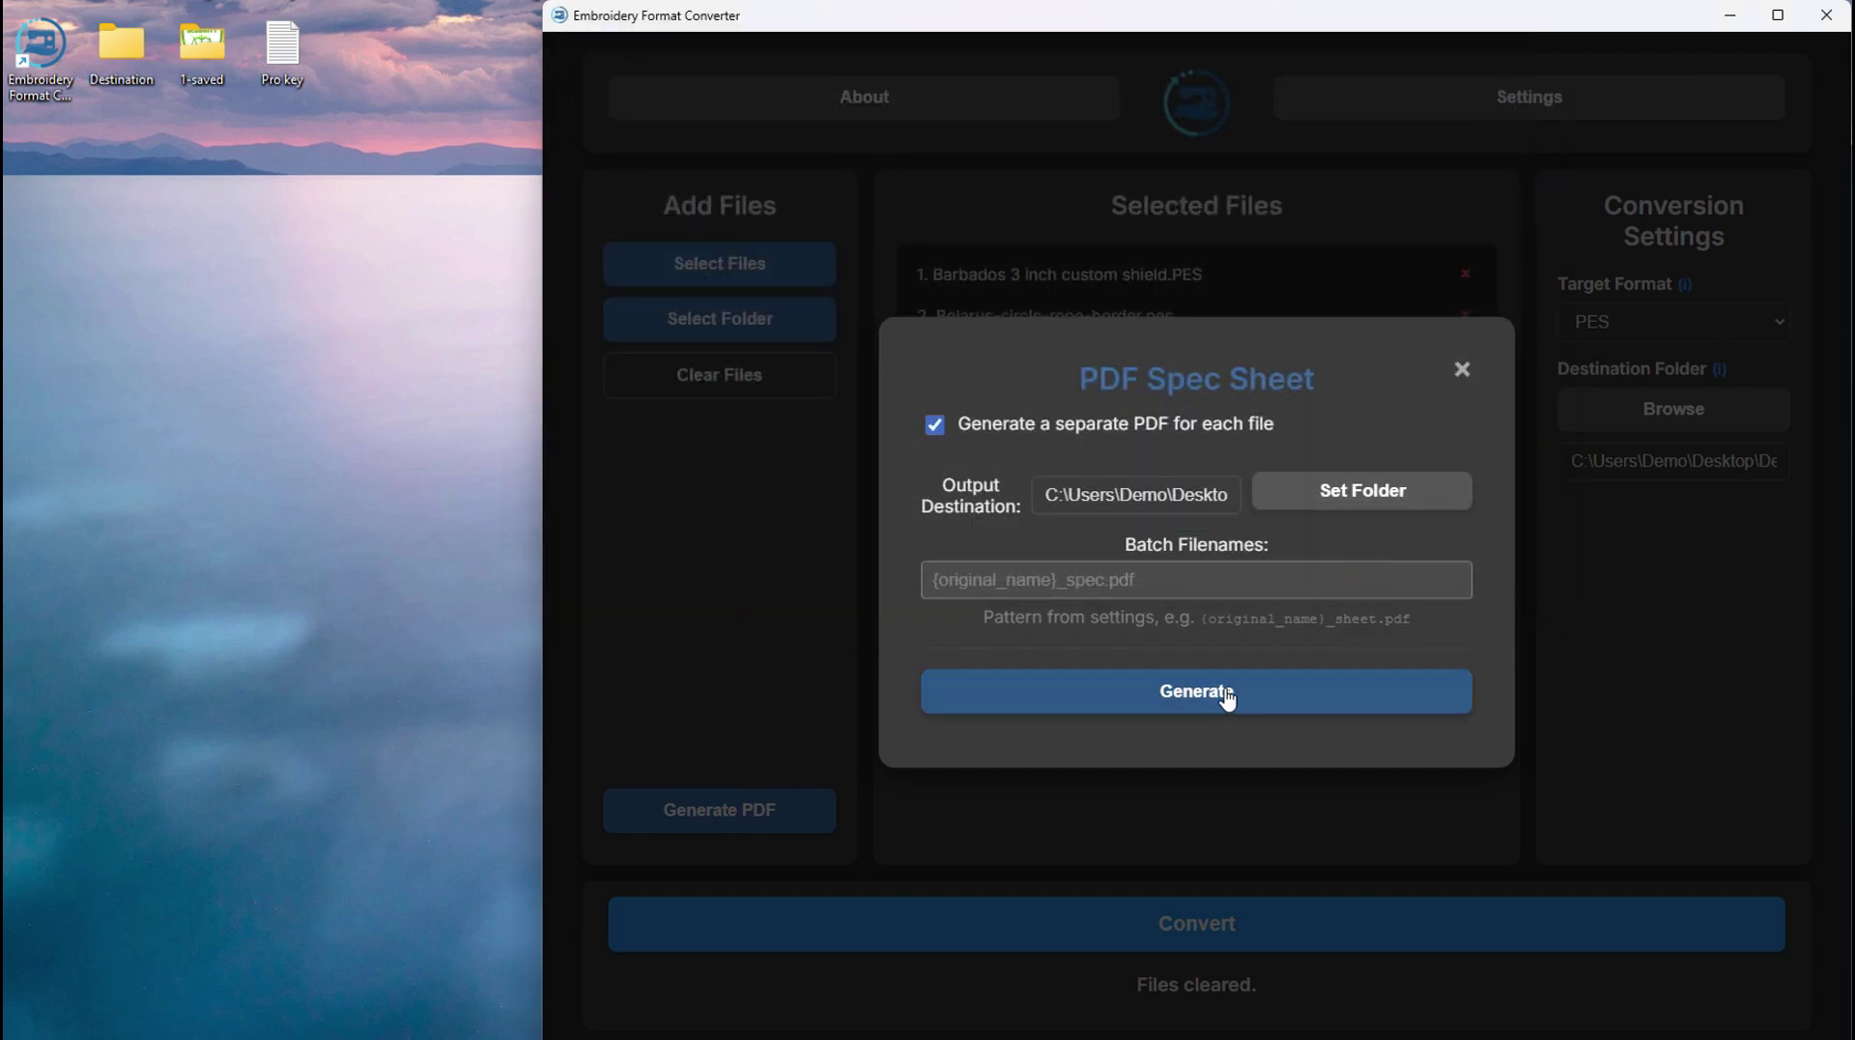
{"action": "left_click", "coordinate": [1196, 692]}
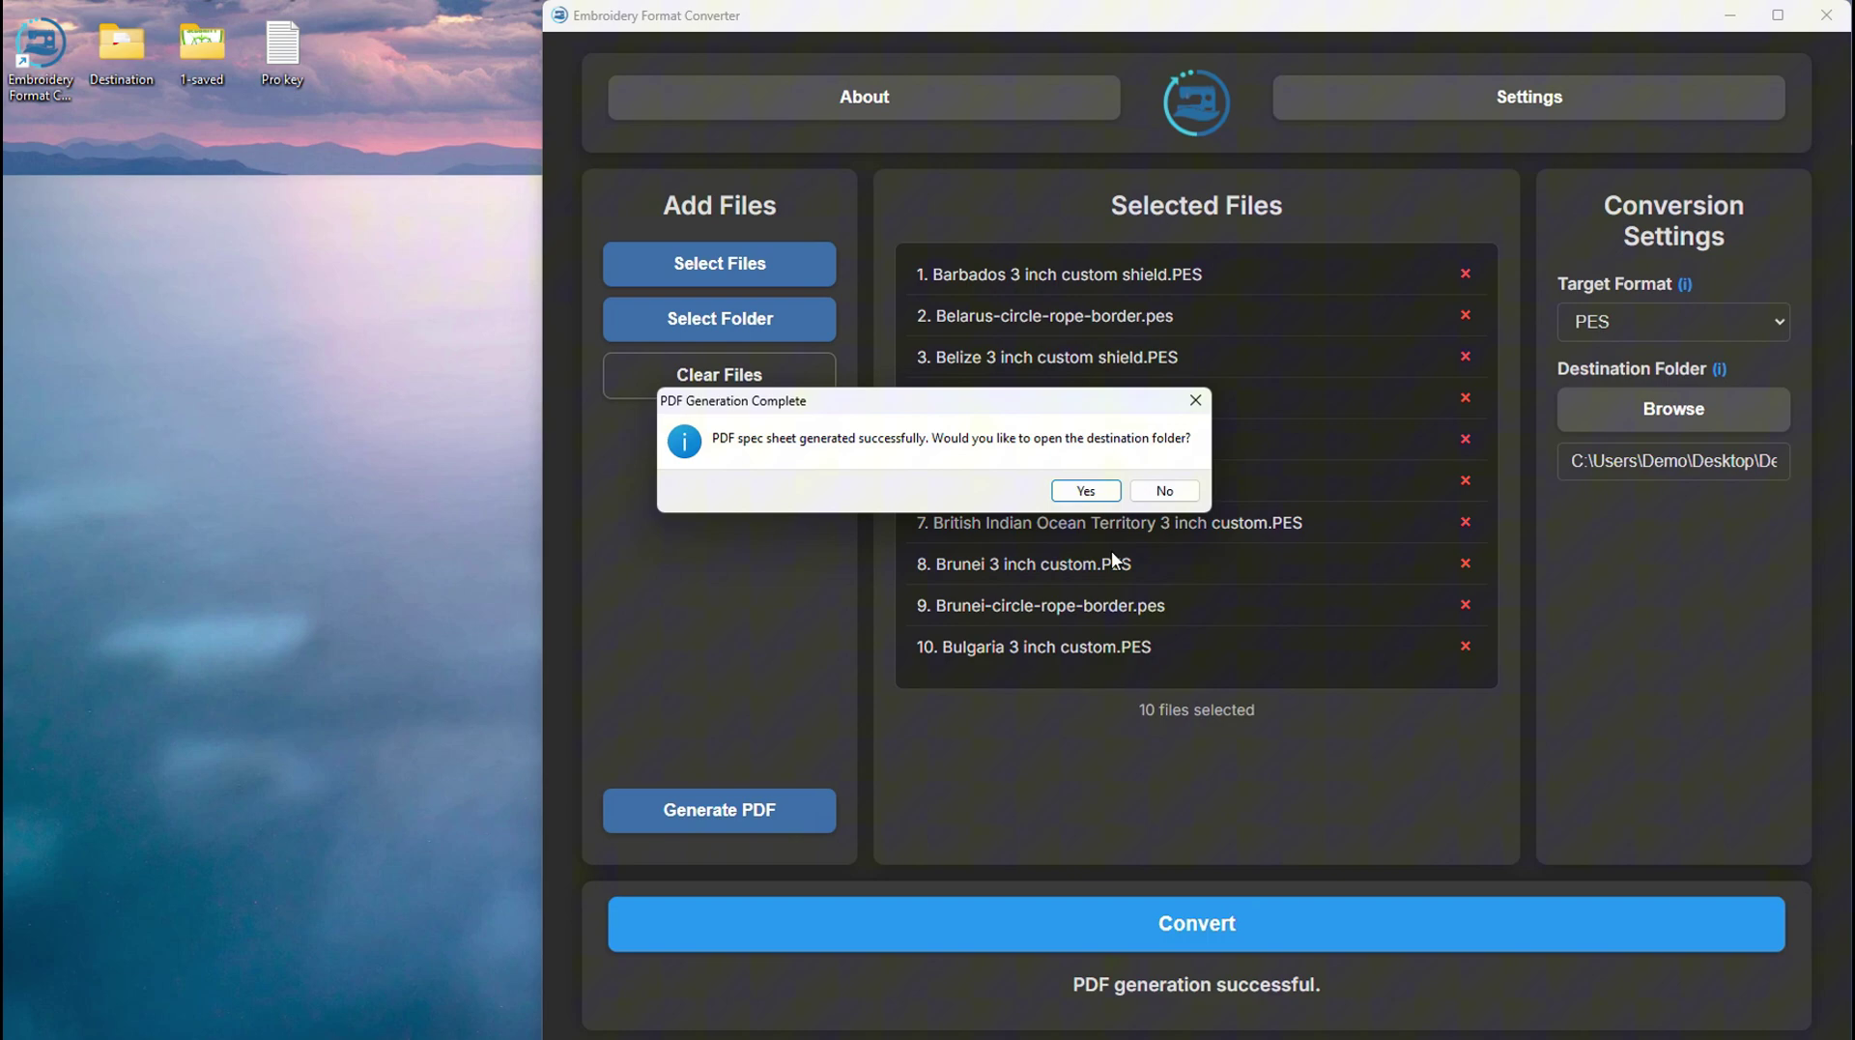
{"action": "left_click", "coordinate": [1084, 486]}
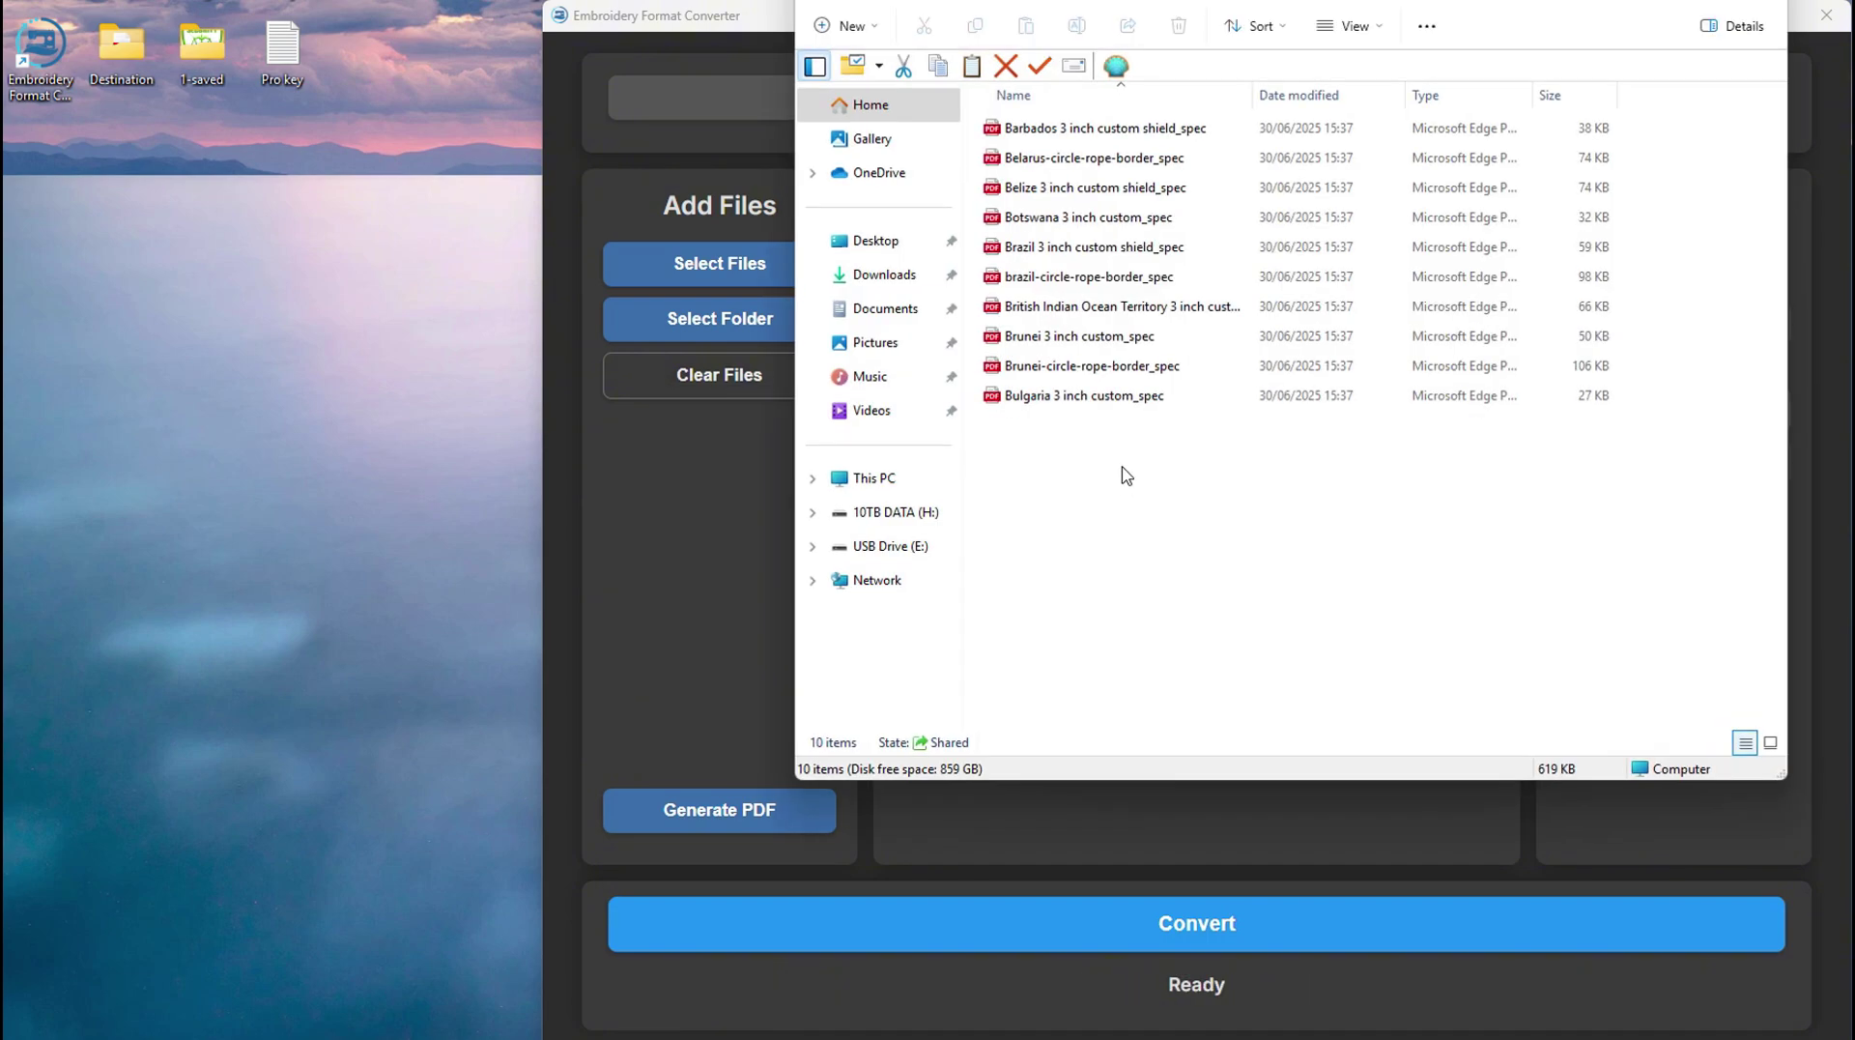
View Barbados 3 inch custom shield_spec.pdf from File Explorer
{"action": "left_click", "coordinate": [1079, 136]}
{"action": "double_click", "coordinate": [1080, 137]}
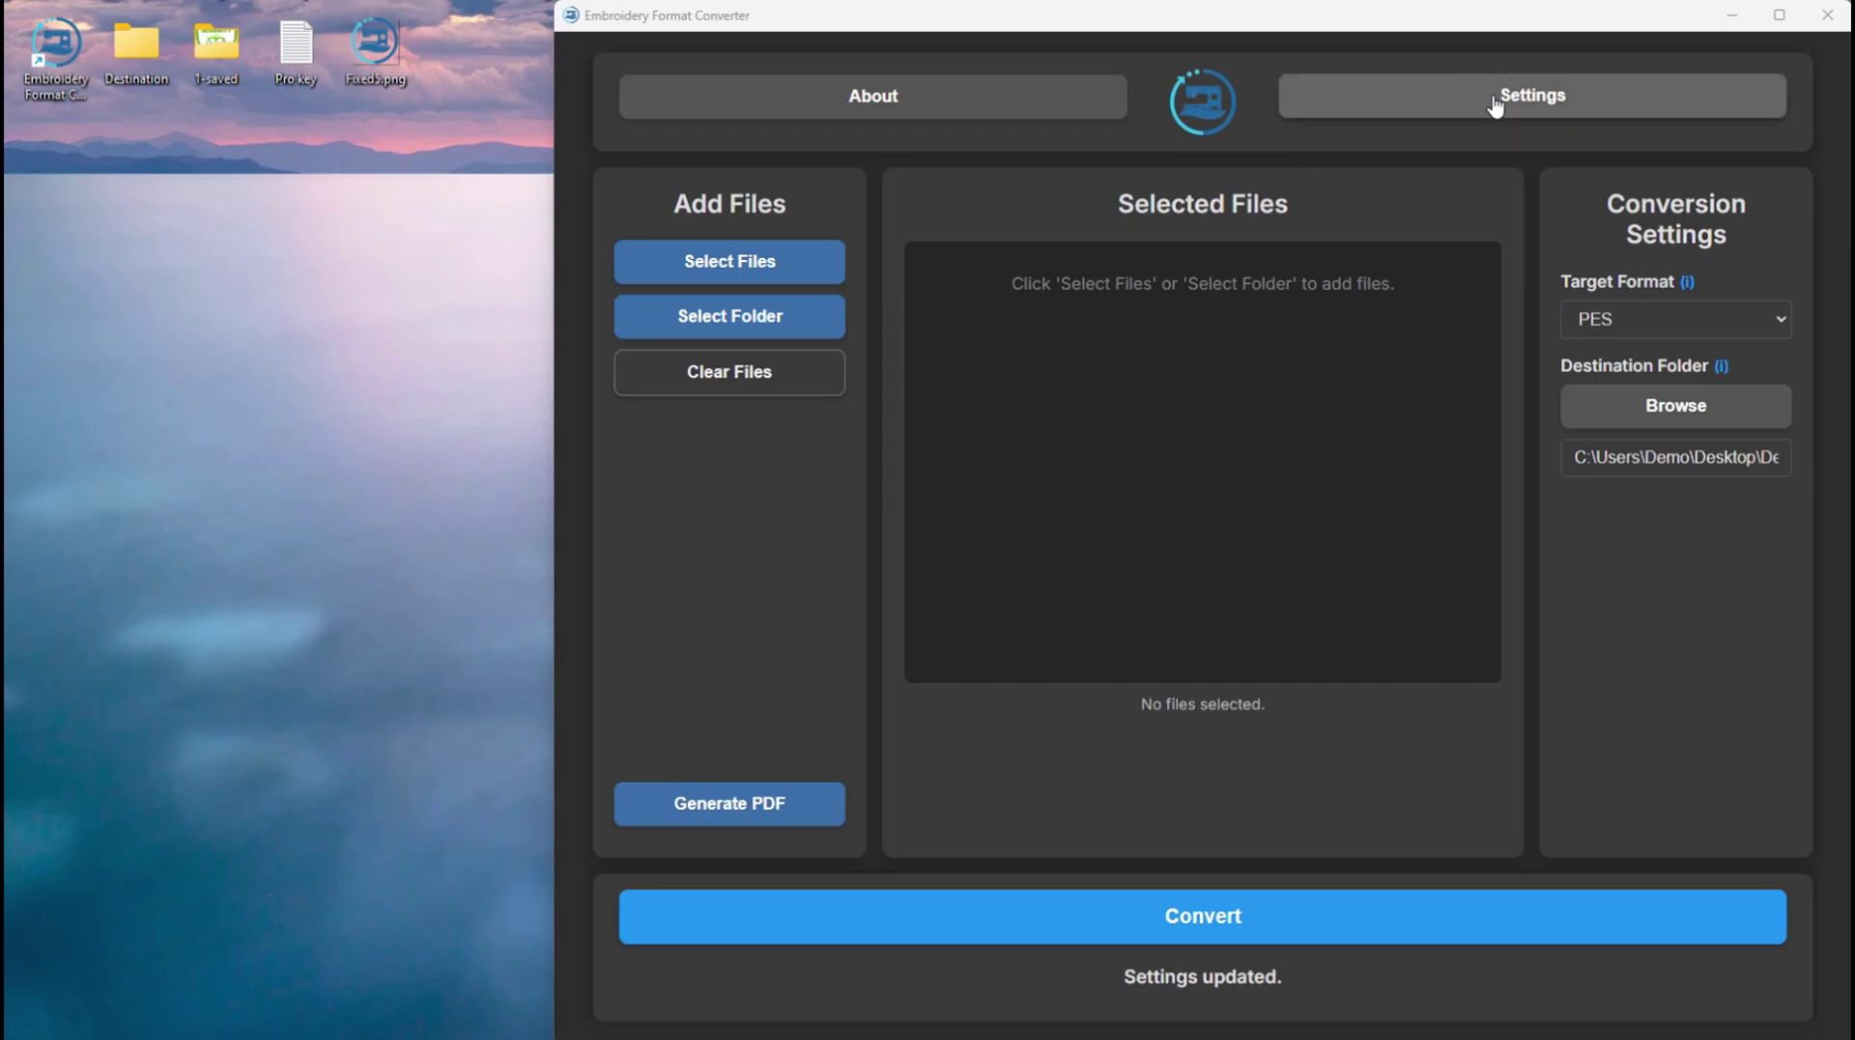
Keep PES as the default output format in conversion settings
{"action": "left_click", "coordinate": [1505, 104]}
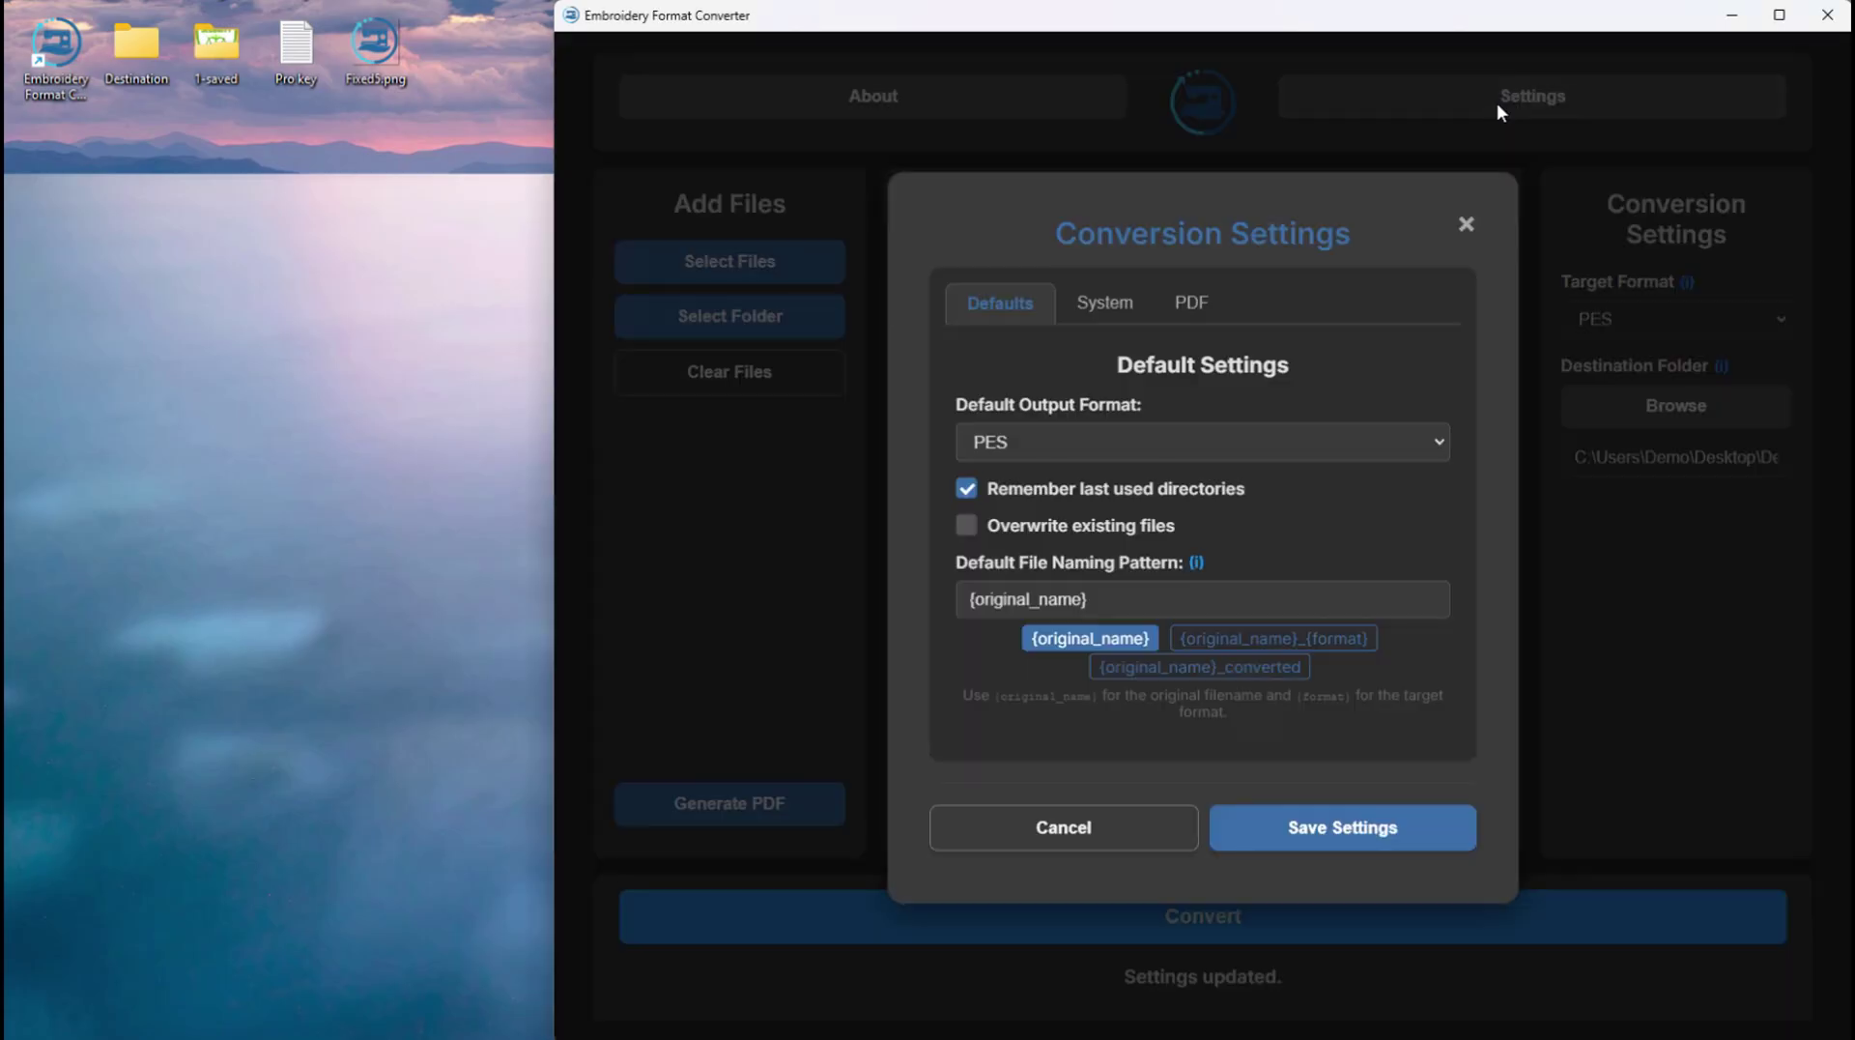
{"action": "left_click", "coordinate": [1168, 445]}
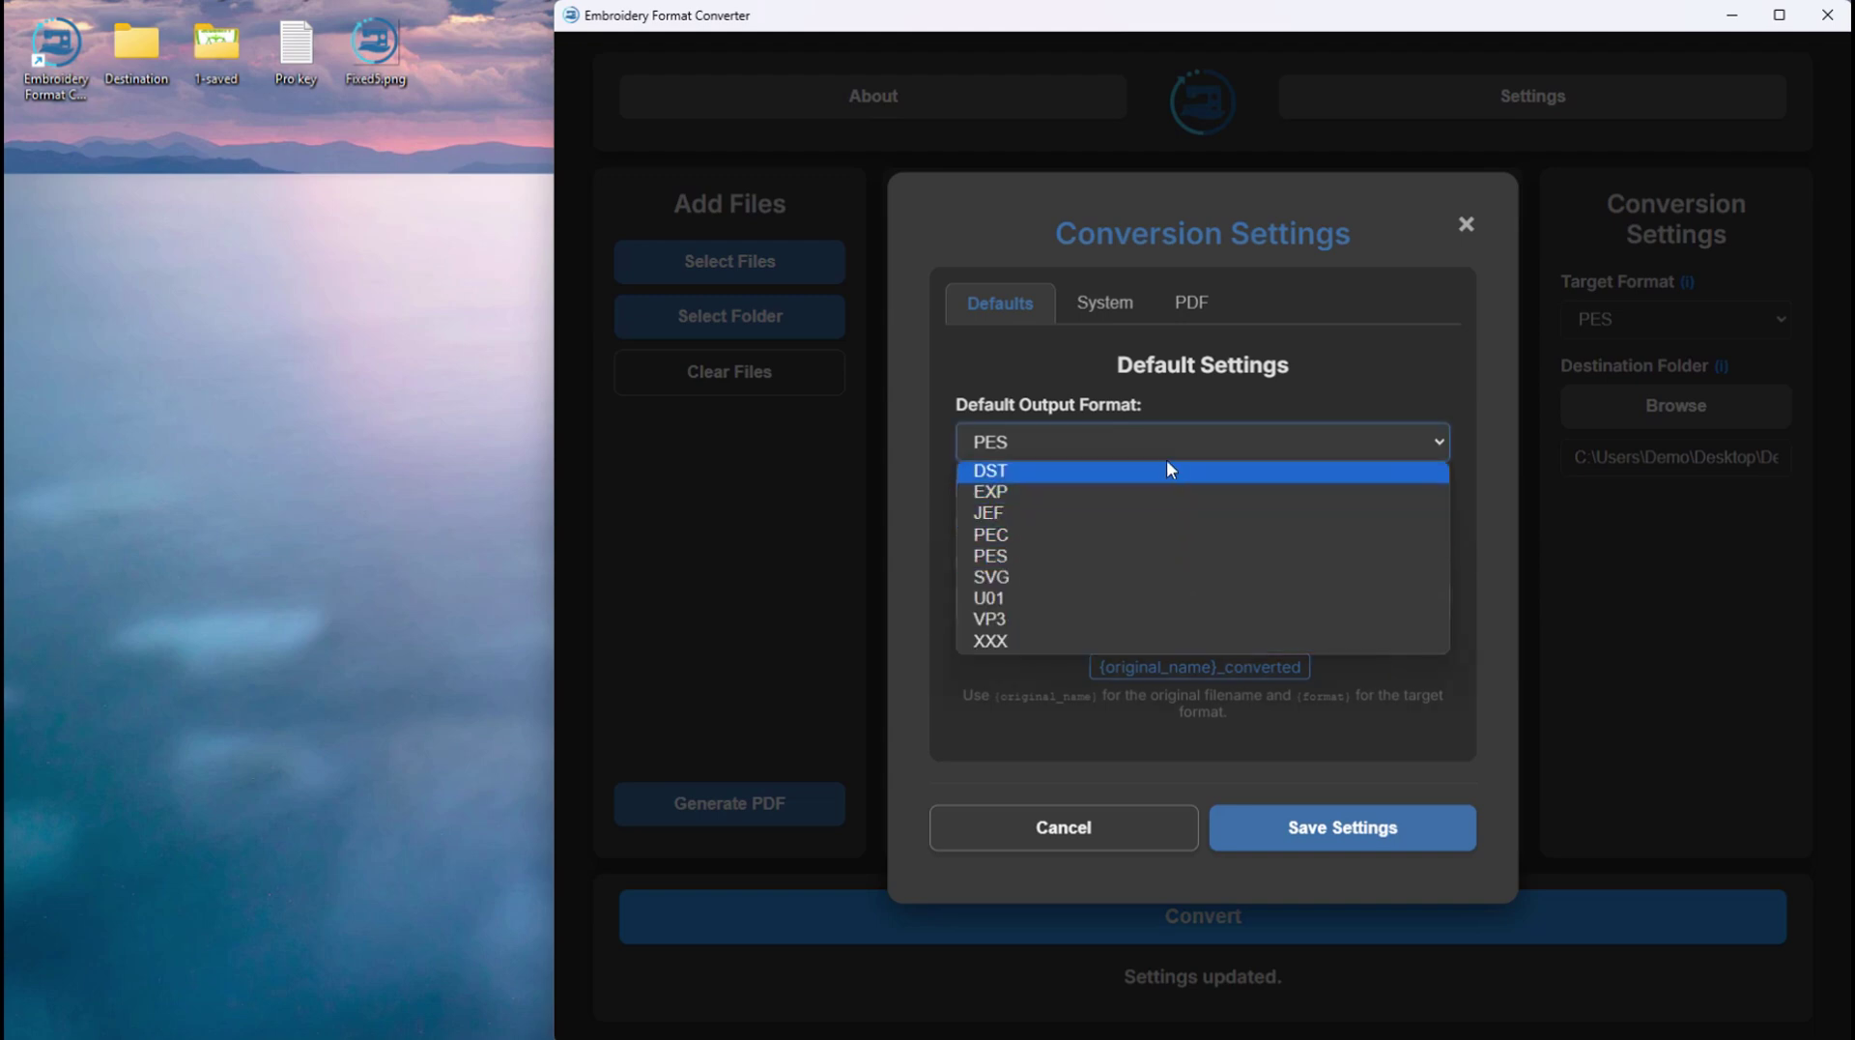
{"action": "left_click", "coordinate": [1158, 448]}
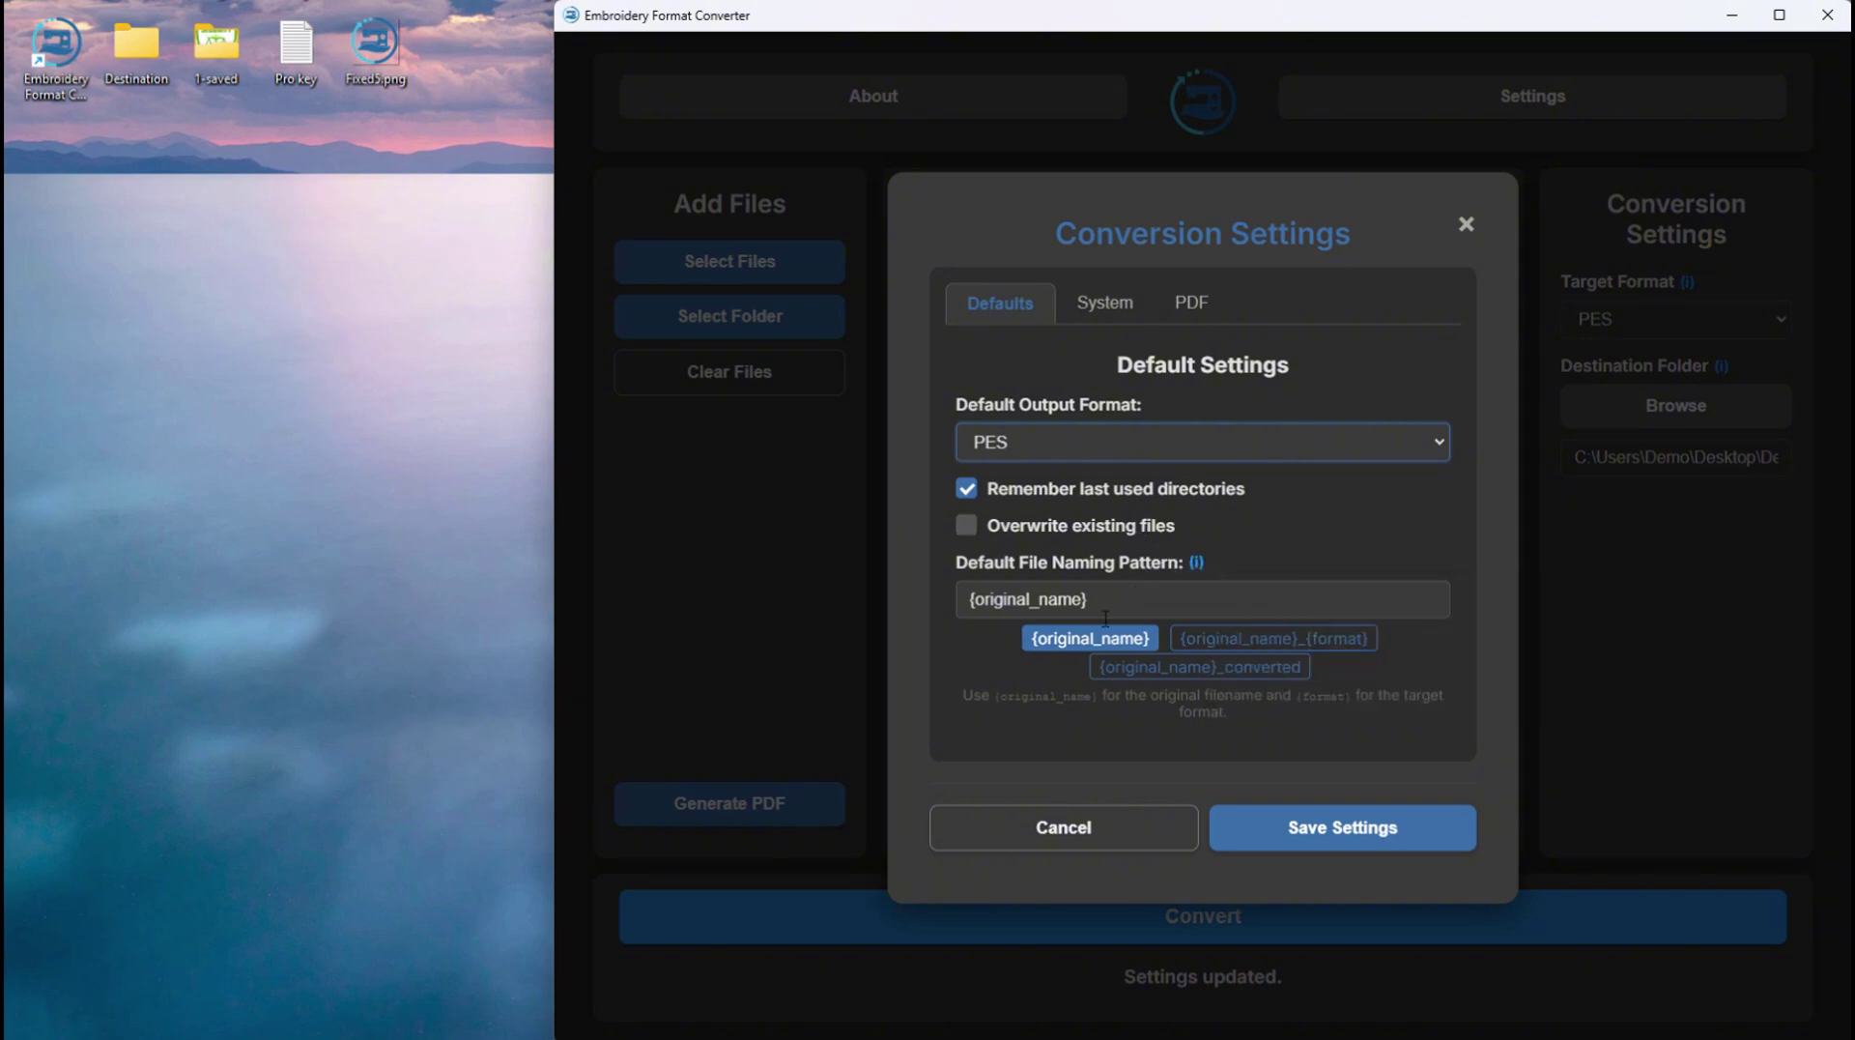
Try the _format and _converted naming presets, then restore {original_name}
{"action": "left_click", "coordinate": [1243, 645]}
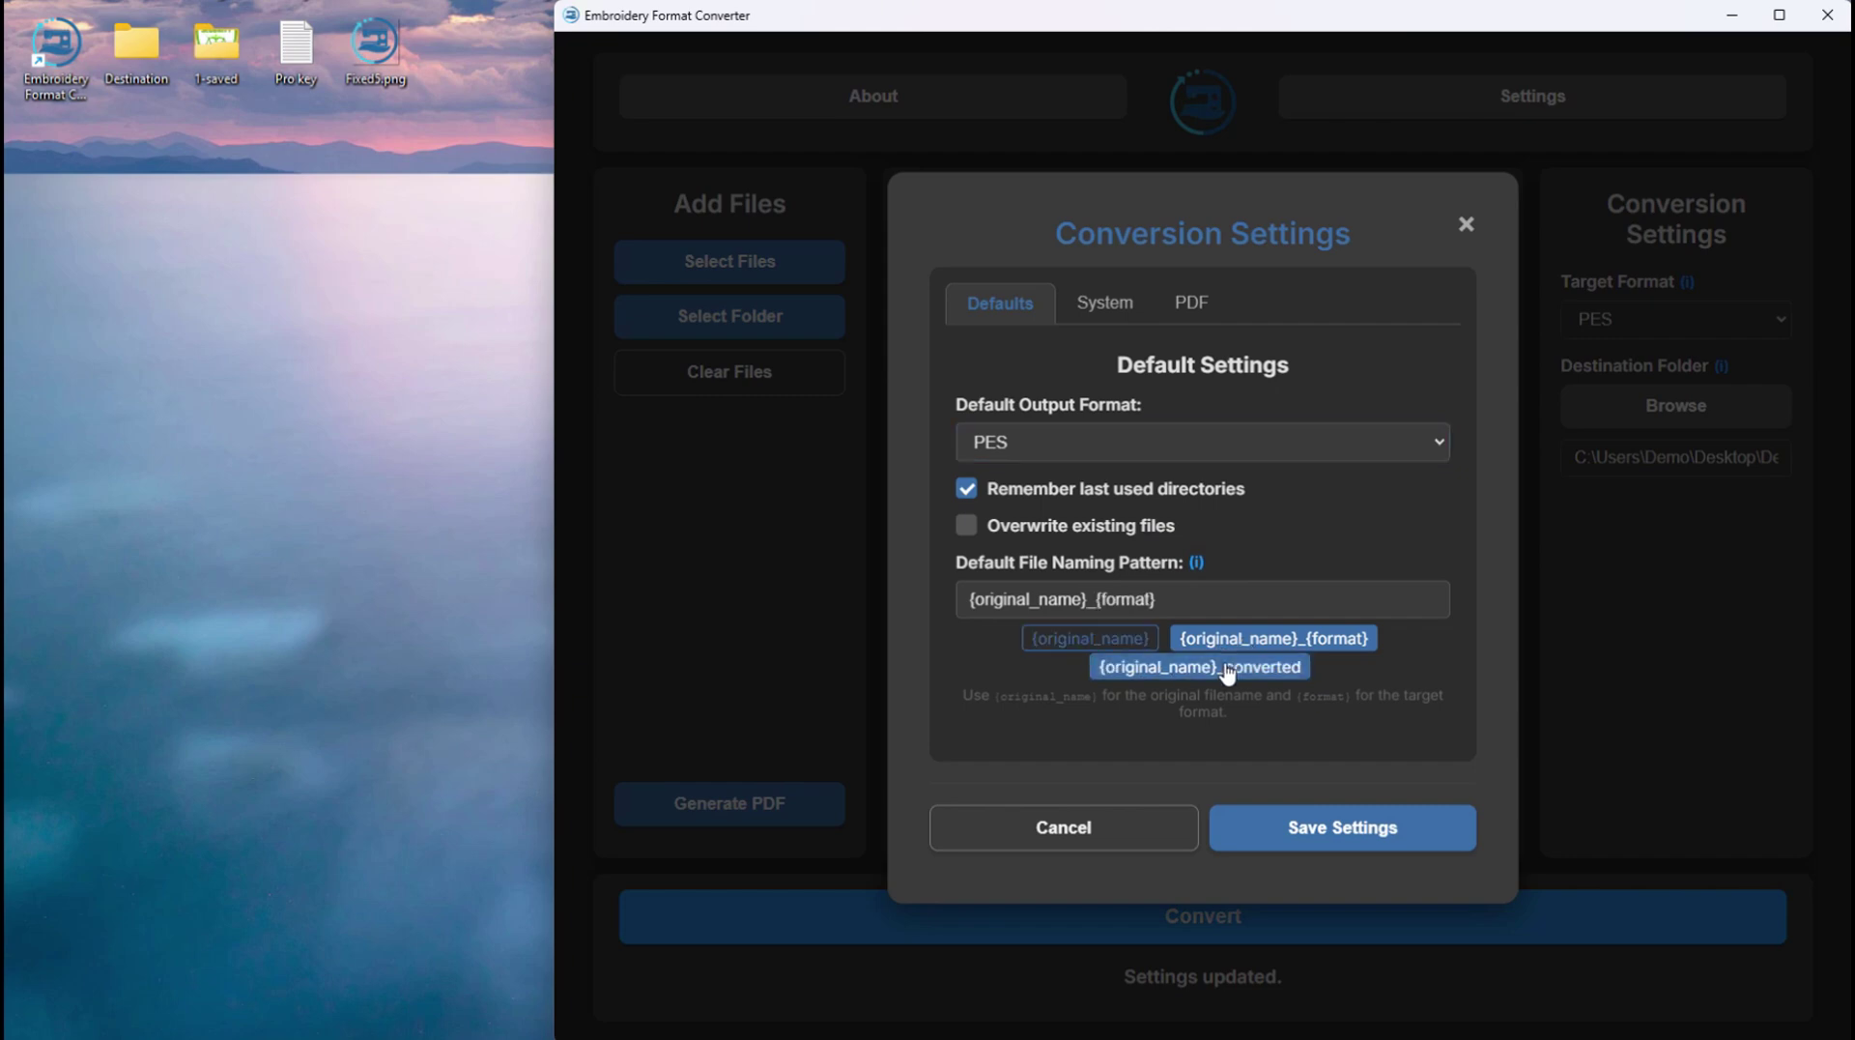
{"action": "left_click", "coordinate": [1220, 667]}
{"action": "left_click_drag", "start_coordinate": [1098, 599], "coordinate": [1175, 600]}
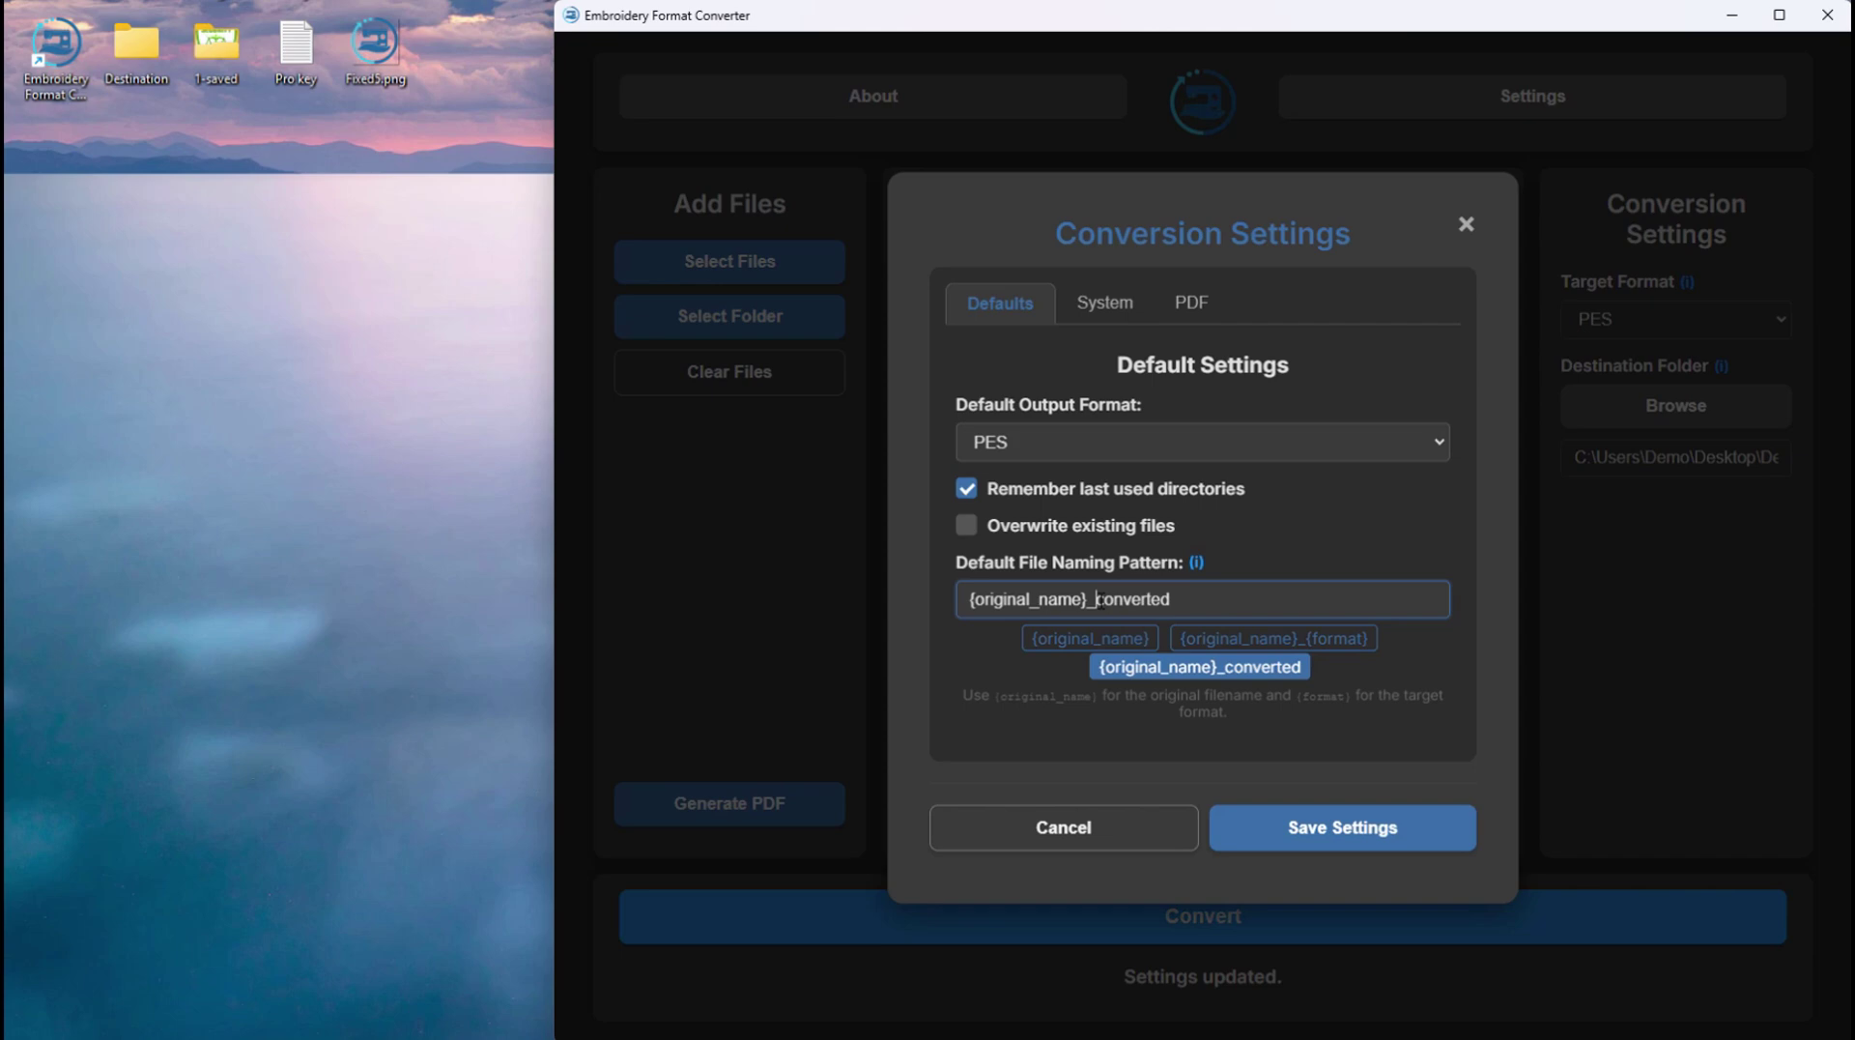
{"action": "left_click", "coordinate": [1202, 607]}
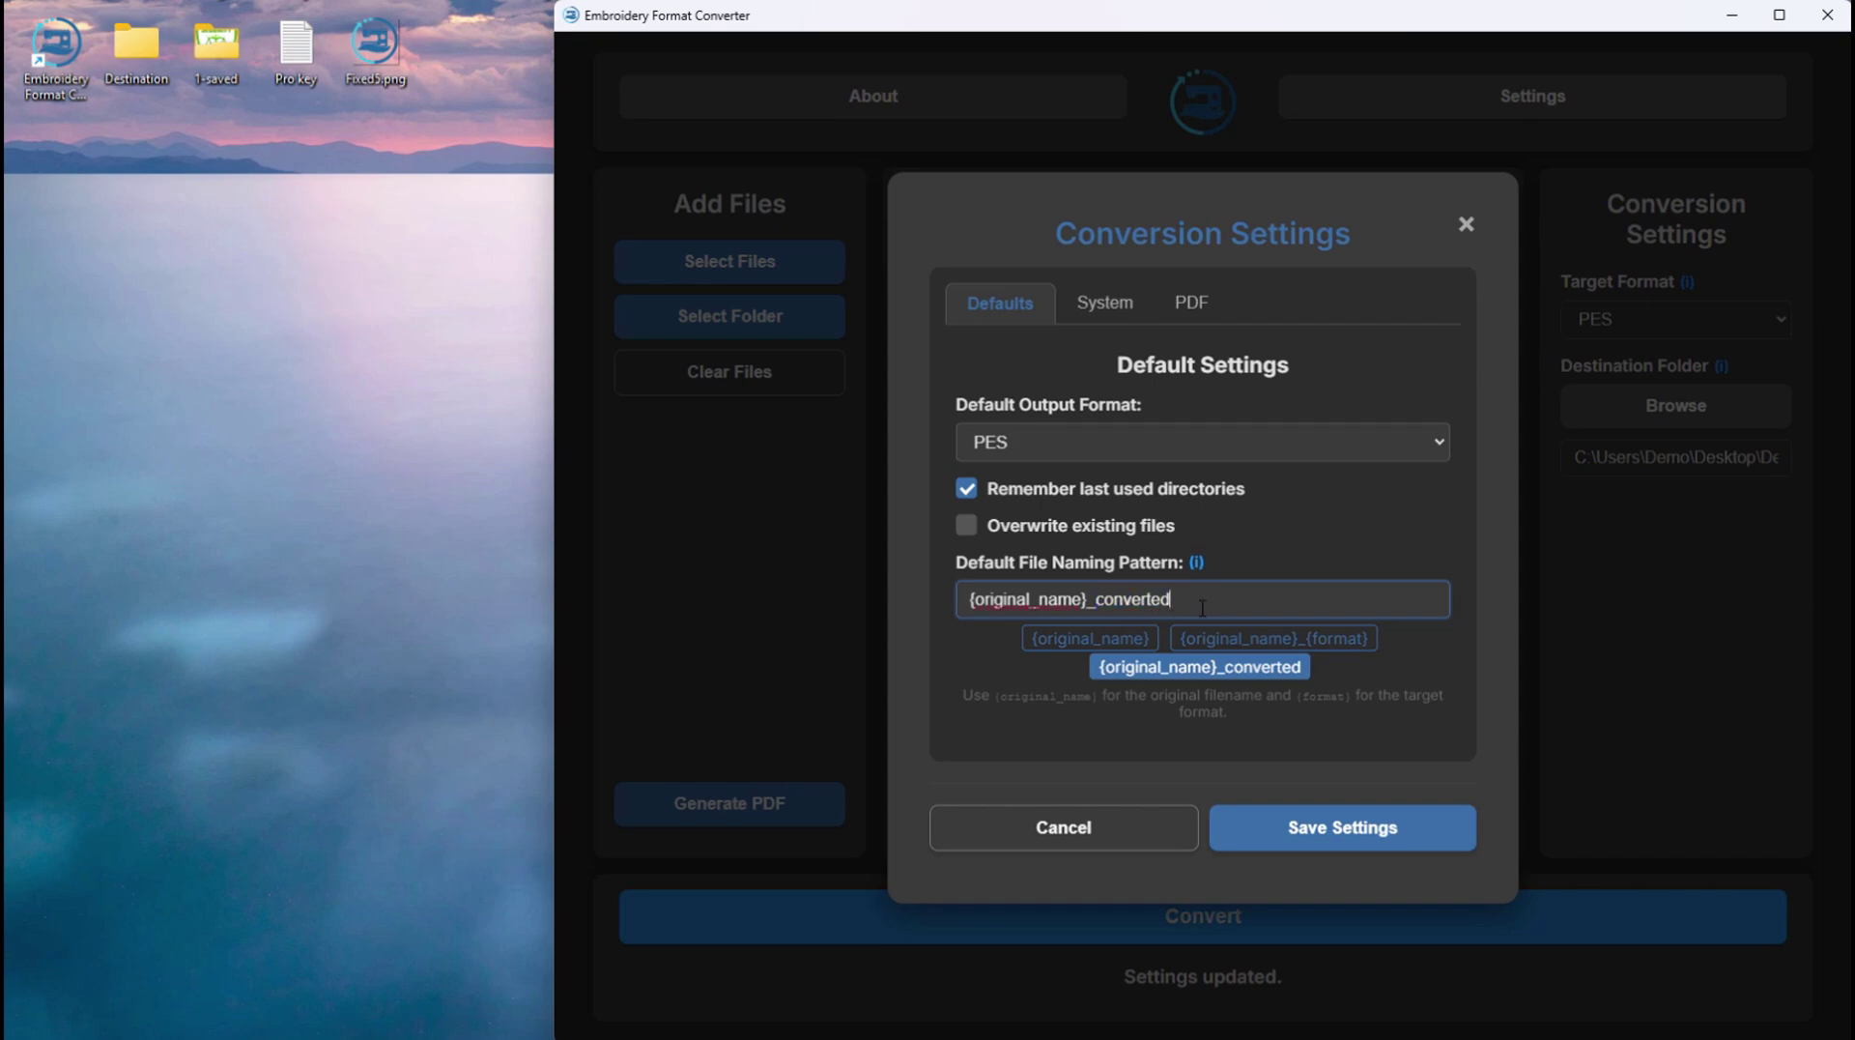
{"action": "left_click", "coordinate": [1110, 645]}
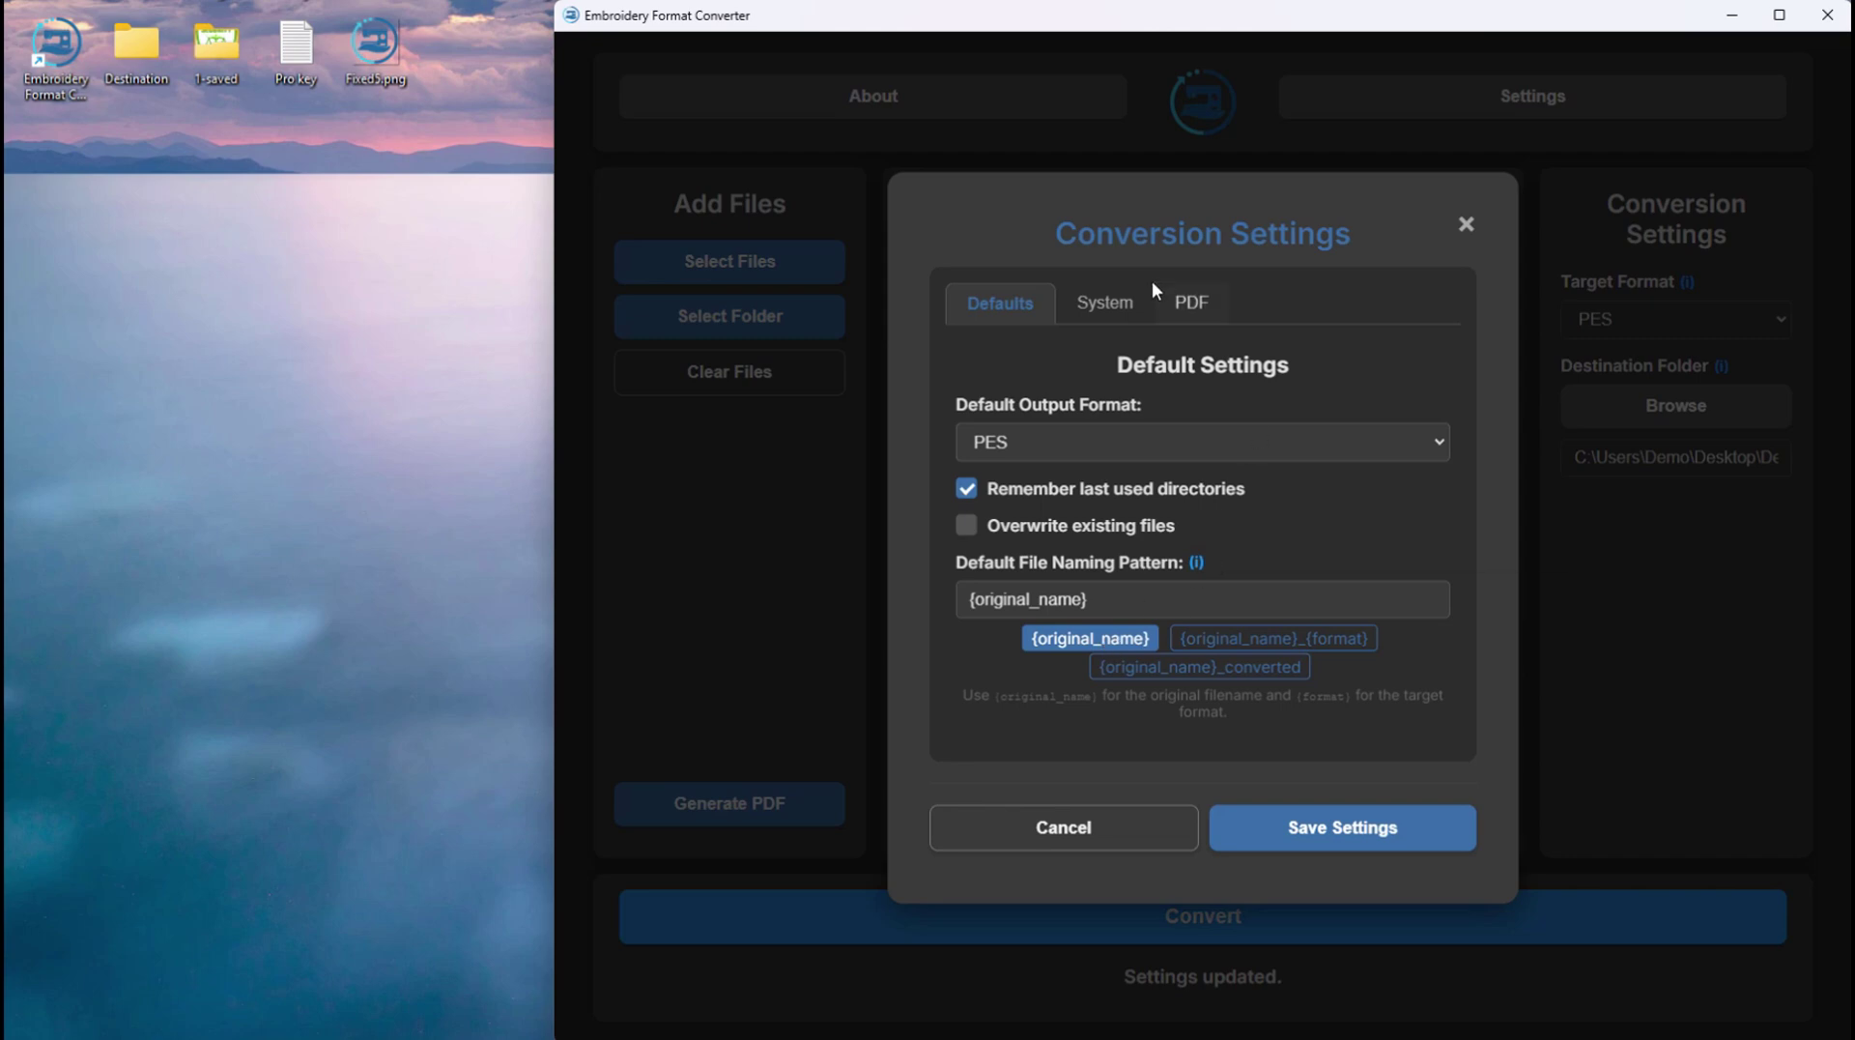
Switch the app to the light theme and bring up the PDF spec sheet settings
{"action": "left_click", "coordinate": [1103, 306]}
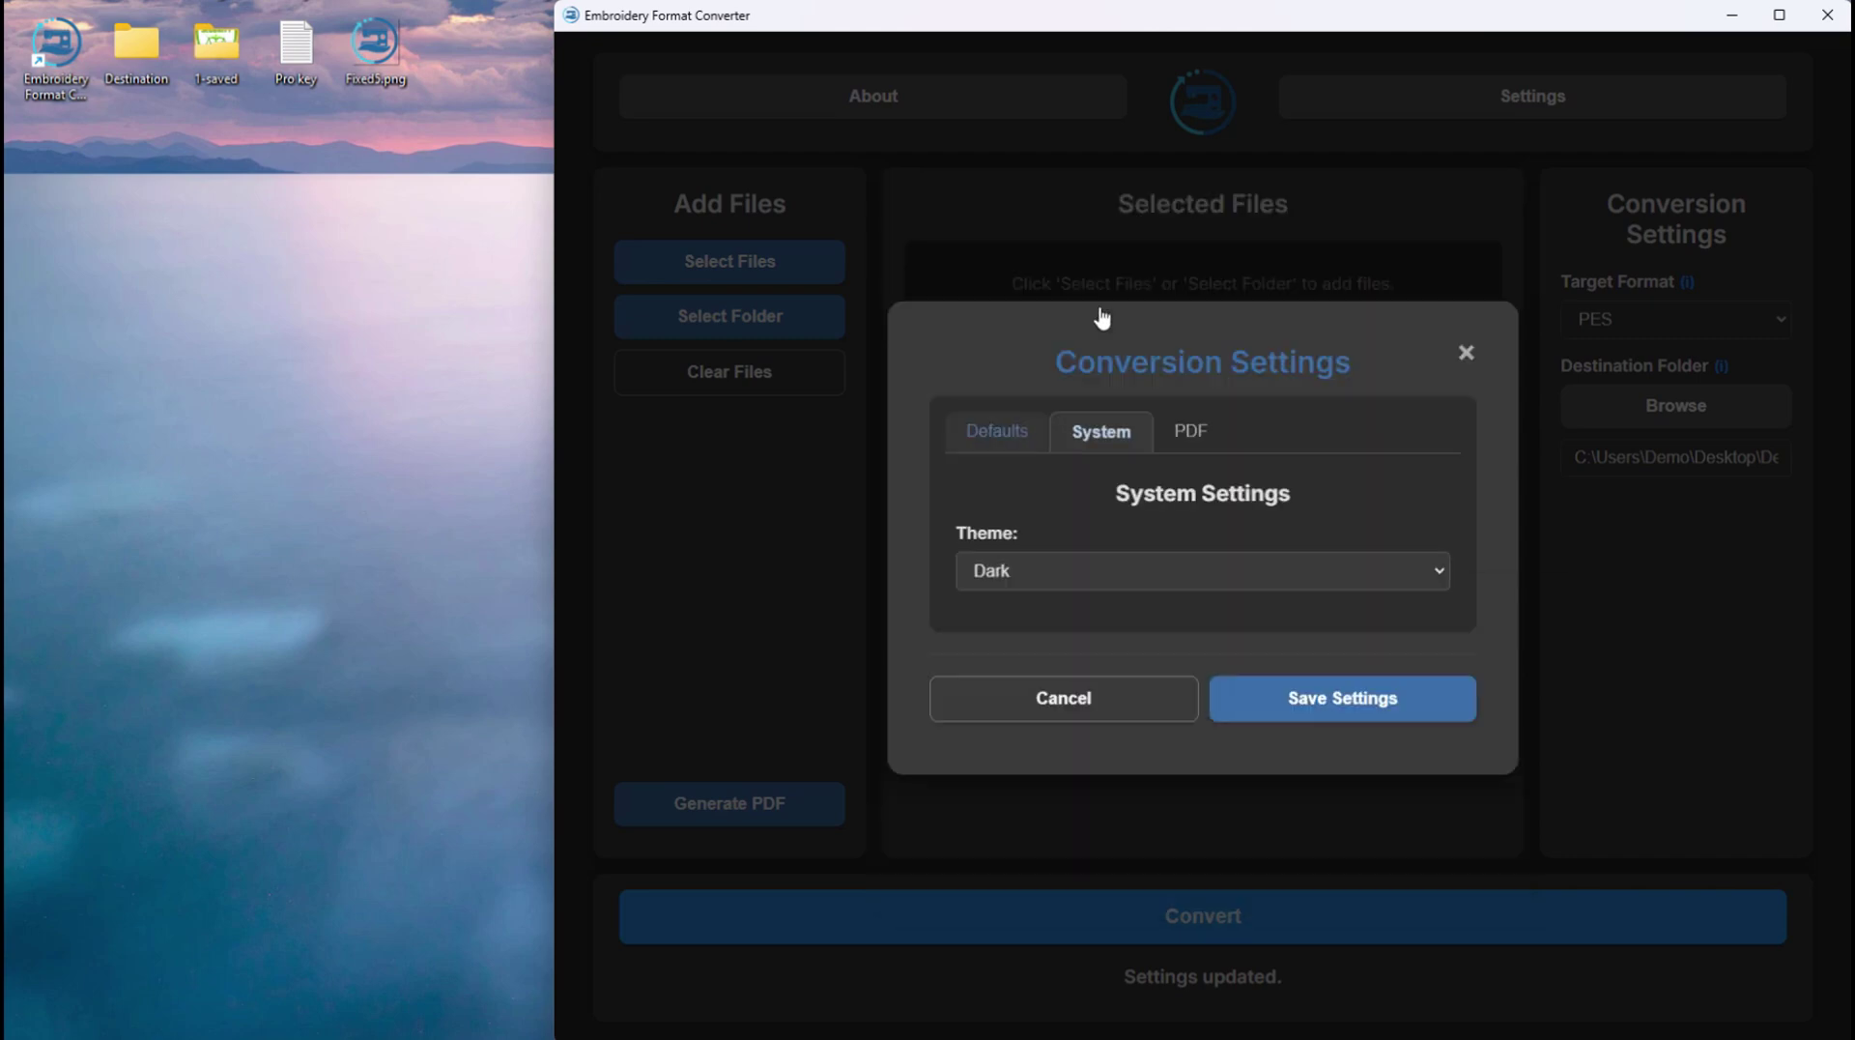
{"action": "left_click", "coordinate": [1080, 571]}
{"action": "left_click", "coordinate": [1082, 619]}
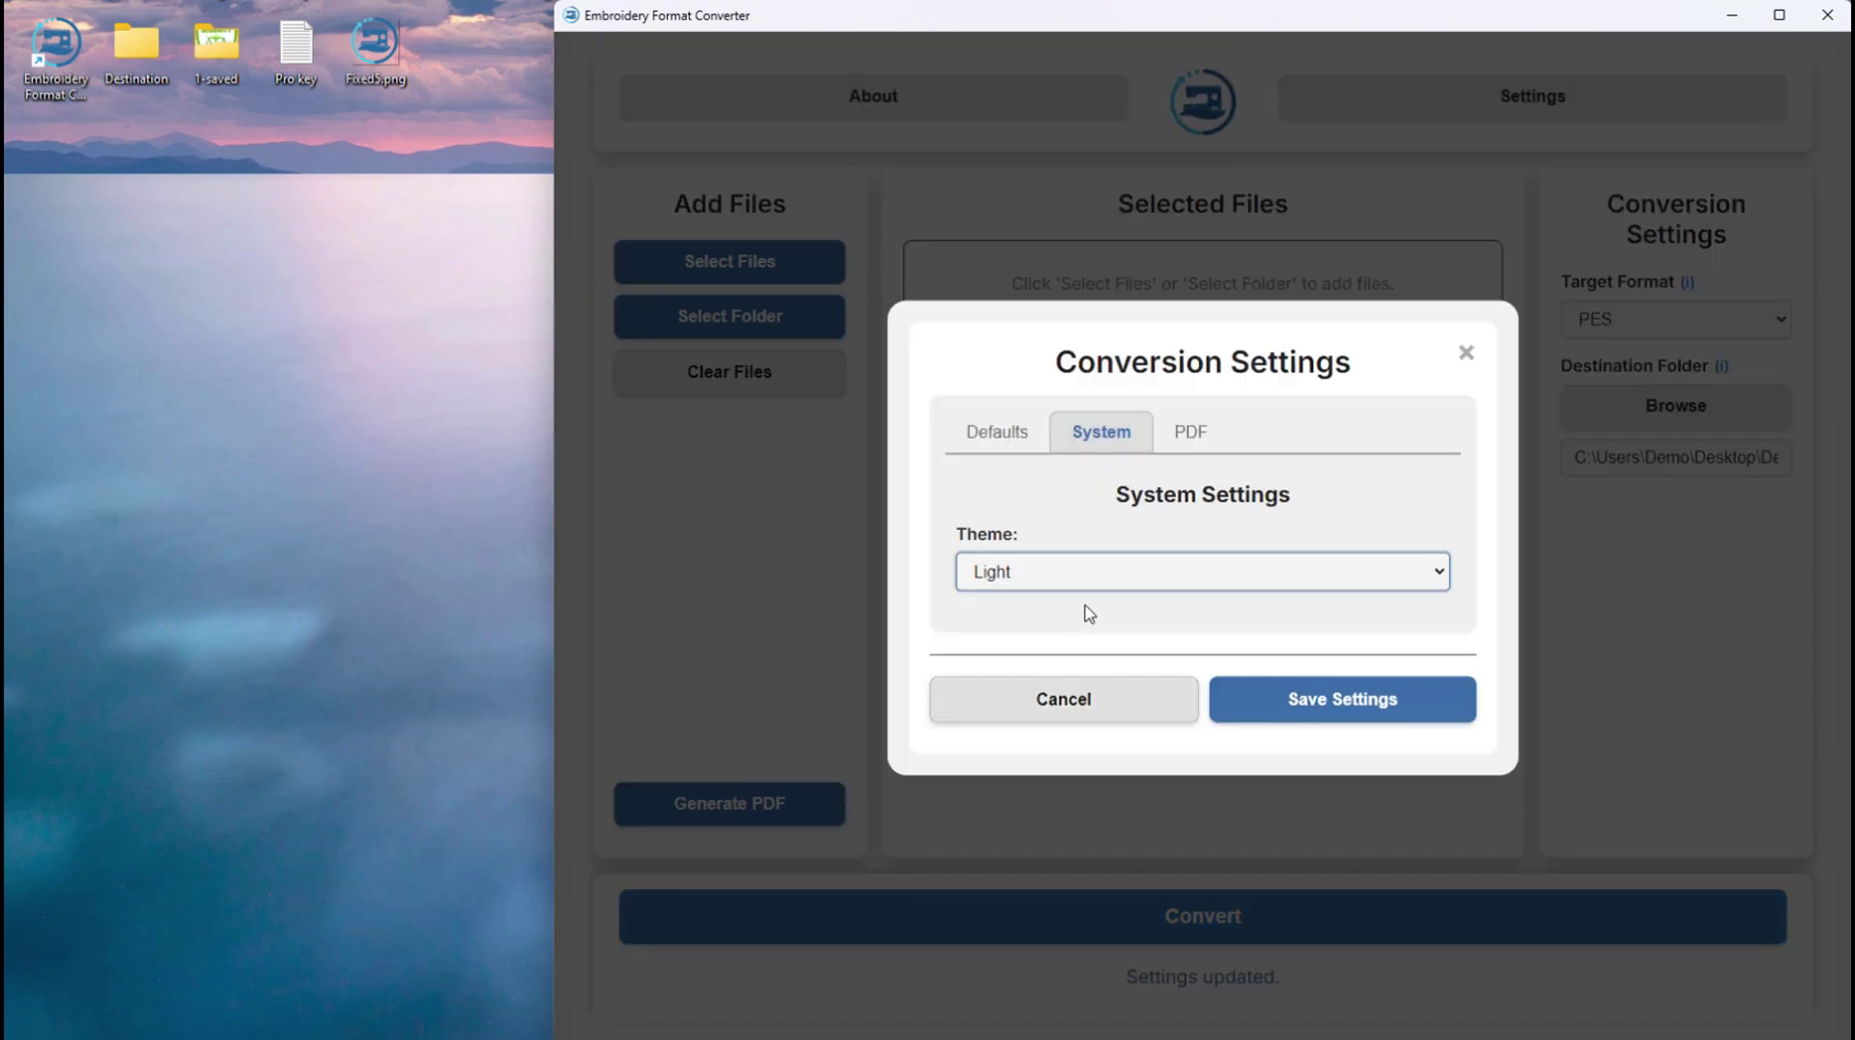
{"action": "left_click", "coordinate": [1190, 435]}
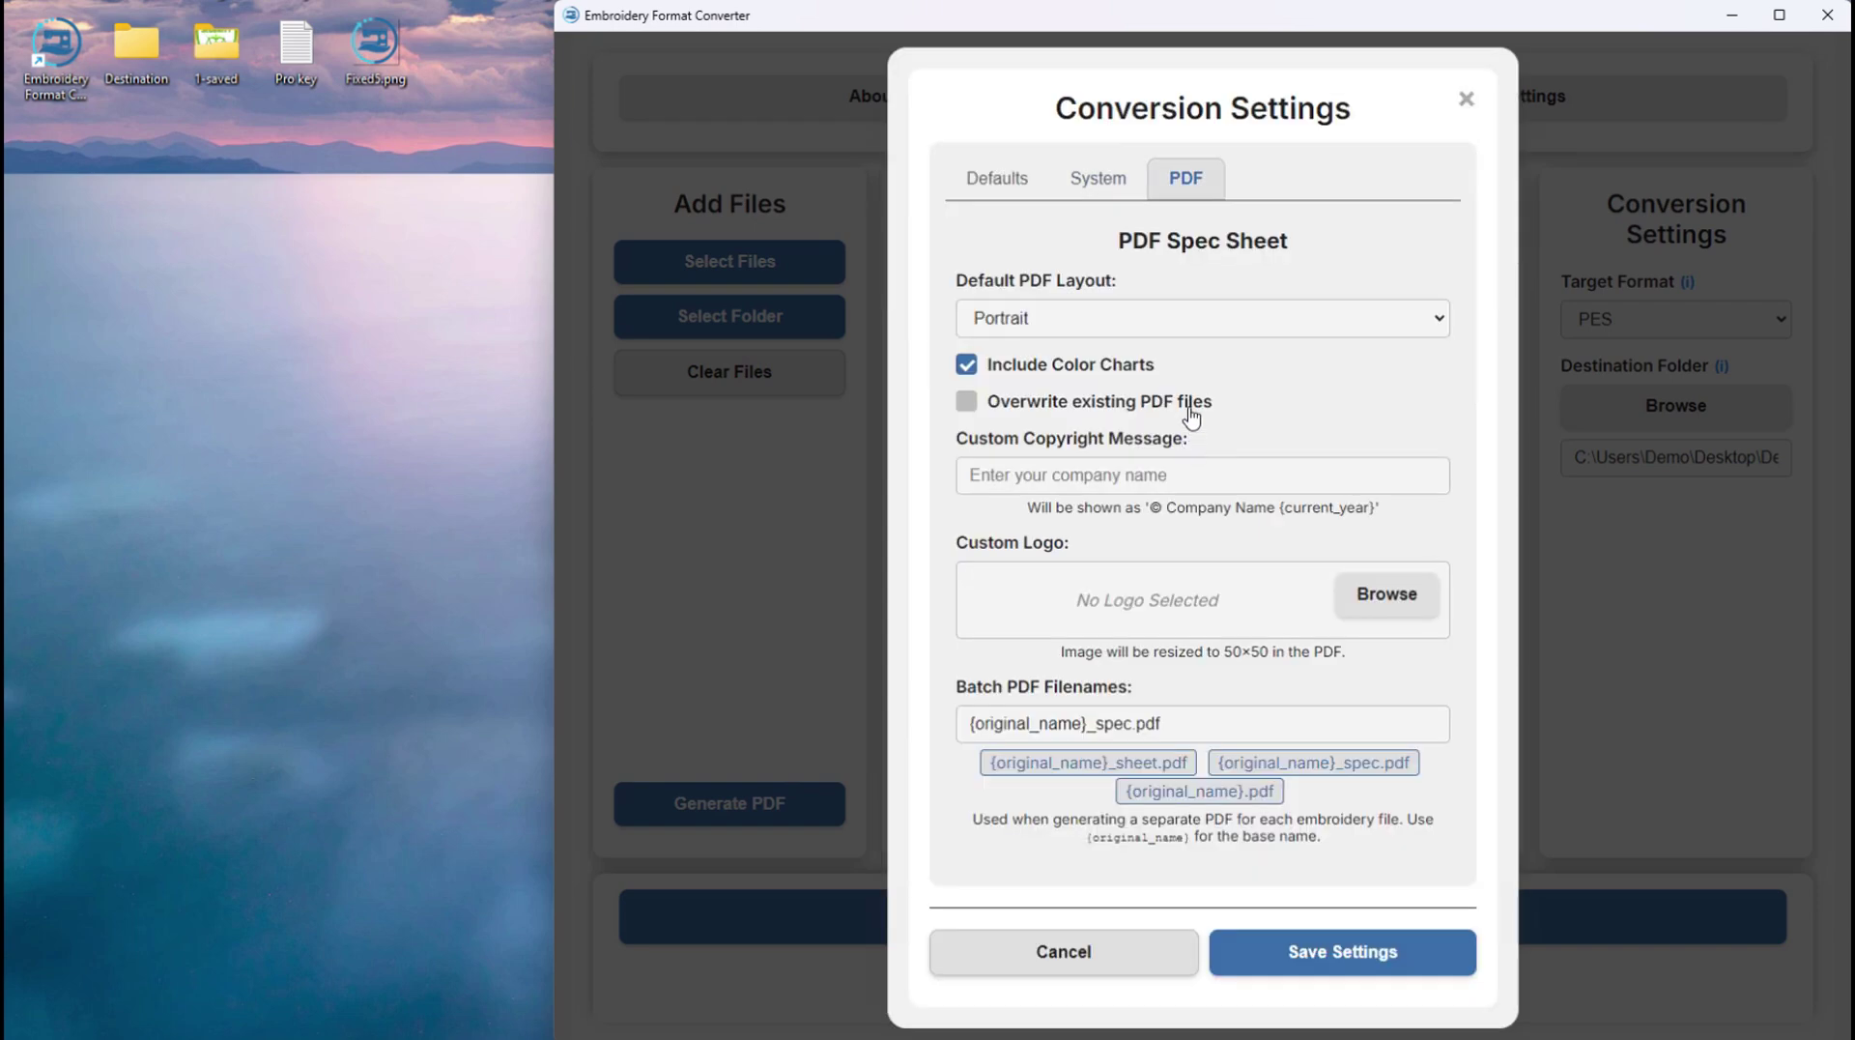
Keep Portrait layout, set copyright EmbroideryConverter.com and logo Your-Custom-Logo.png
{"action": "left_click", "coordinate": [1163, 321]}
{"action": "left_click", "coordinate": [1163, 320]}
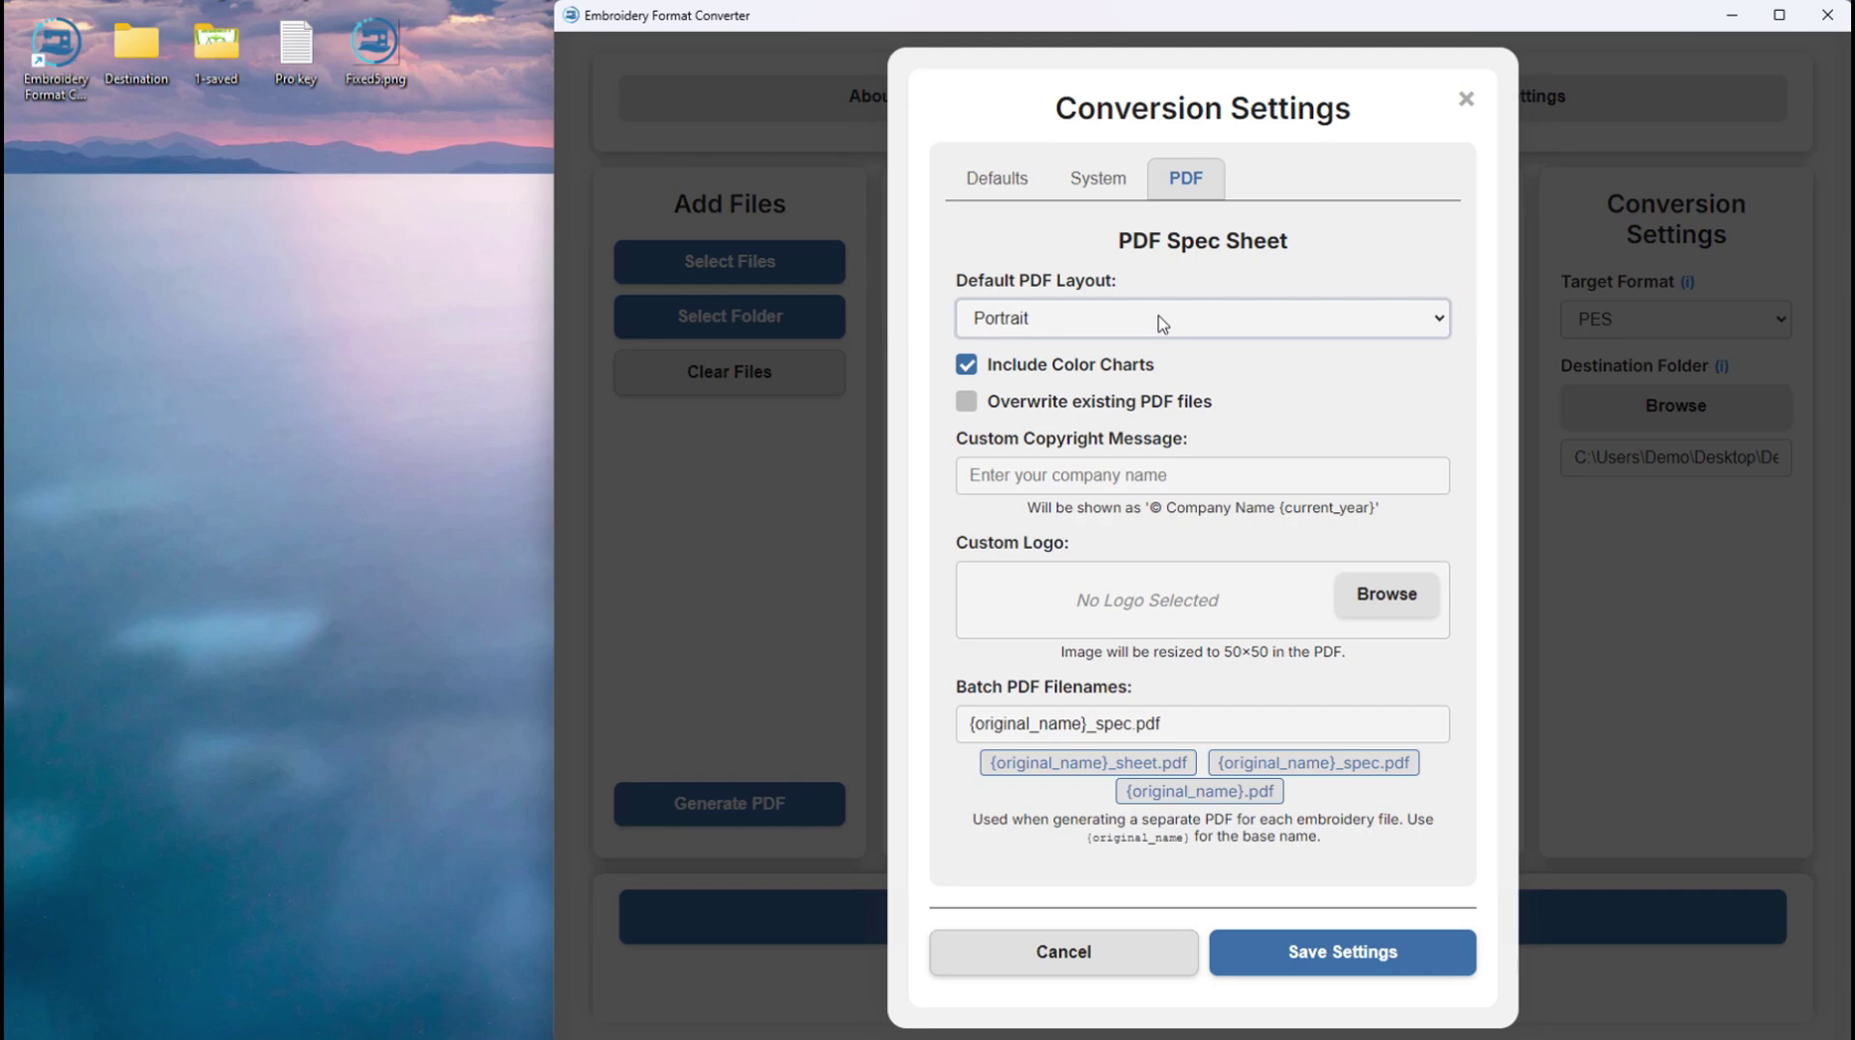
{"action": "left_click", "coordinate": [1175, 477]}
{"action": "type", "text": "E"}
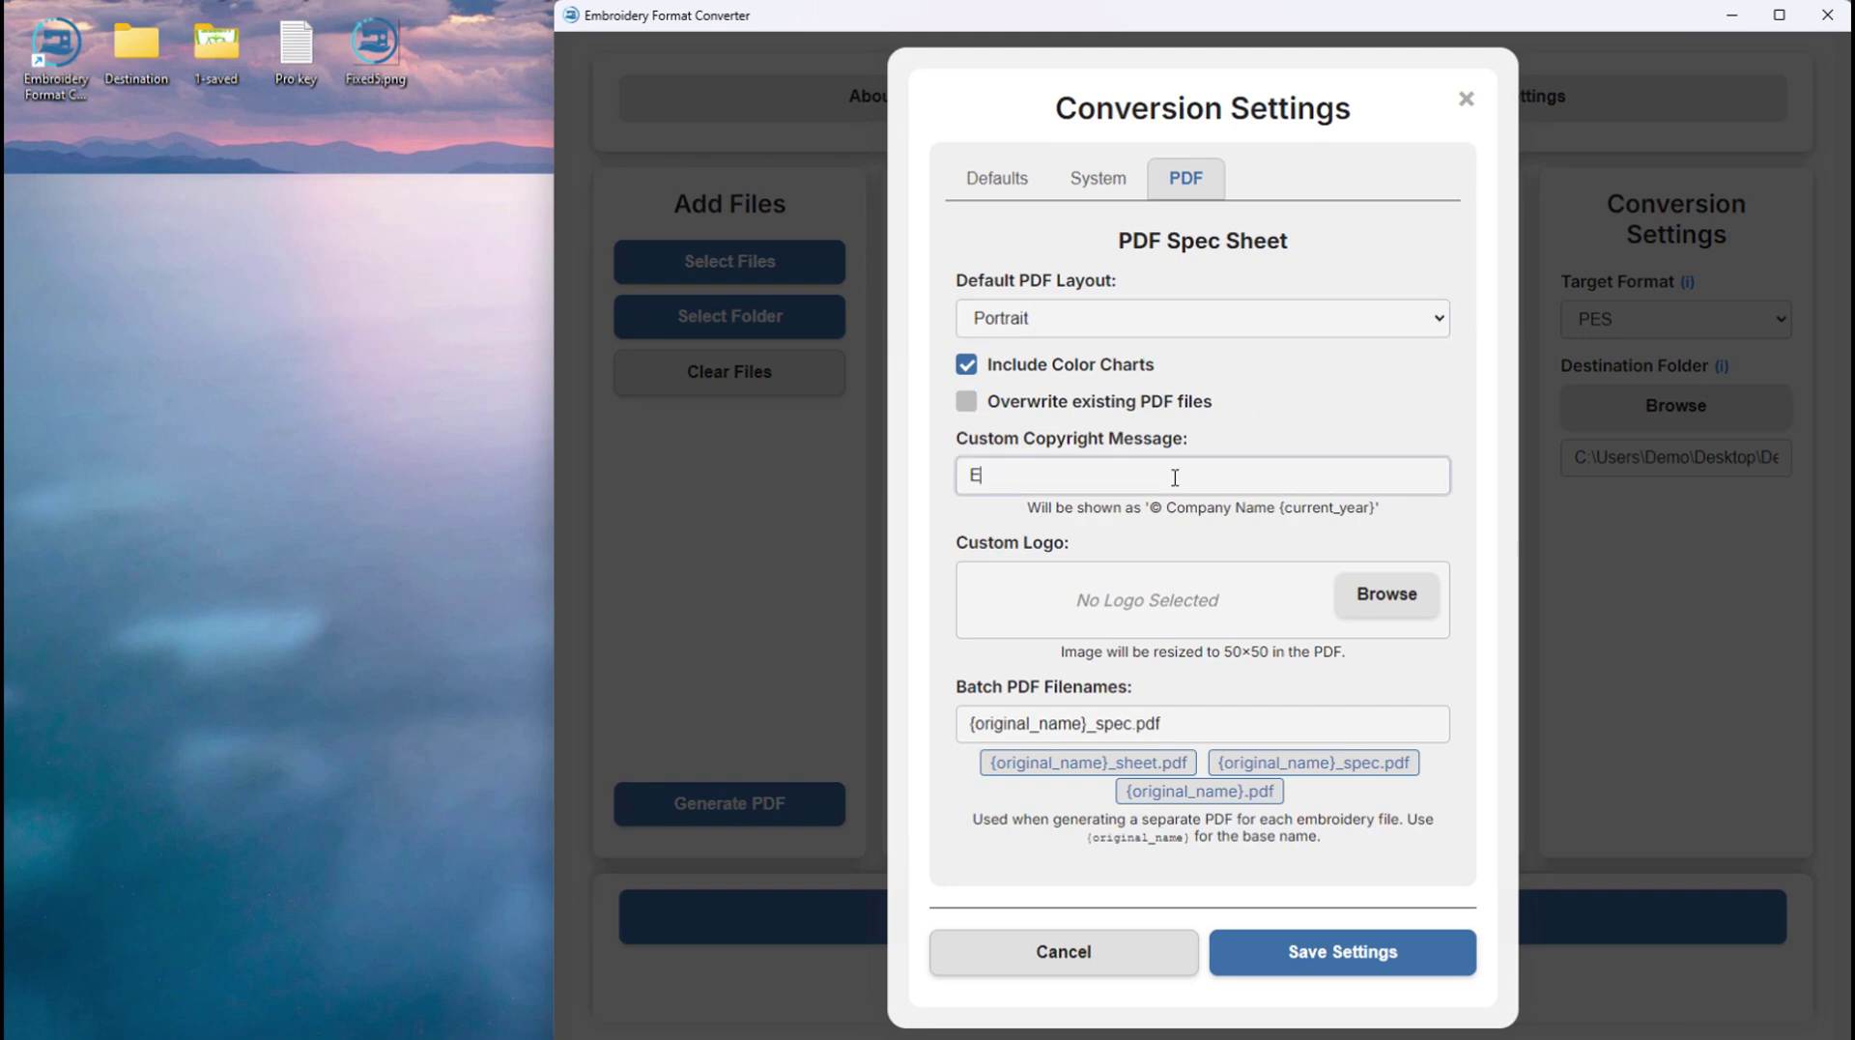
{"action": "type", "text": "mbroideryC"}
{"action": "type", "text": "onverter"}
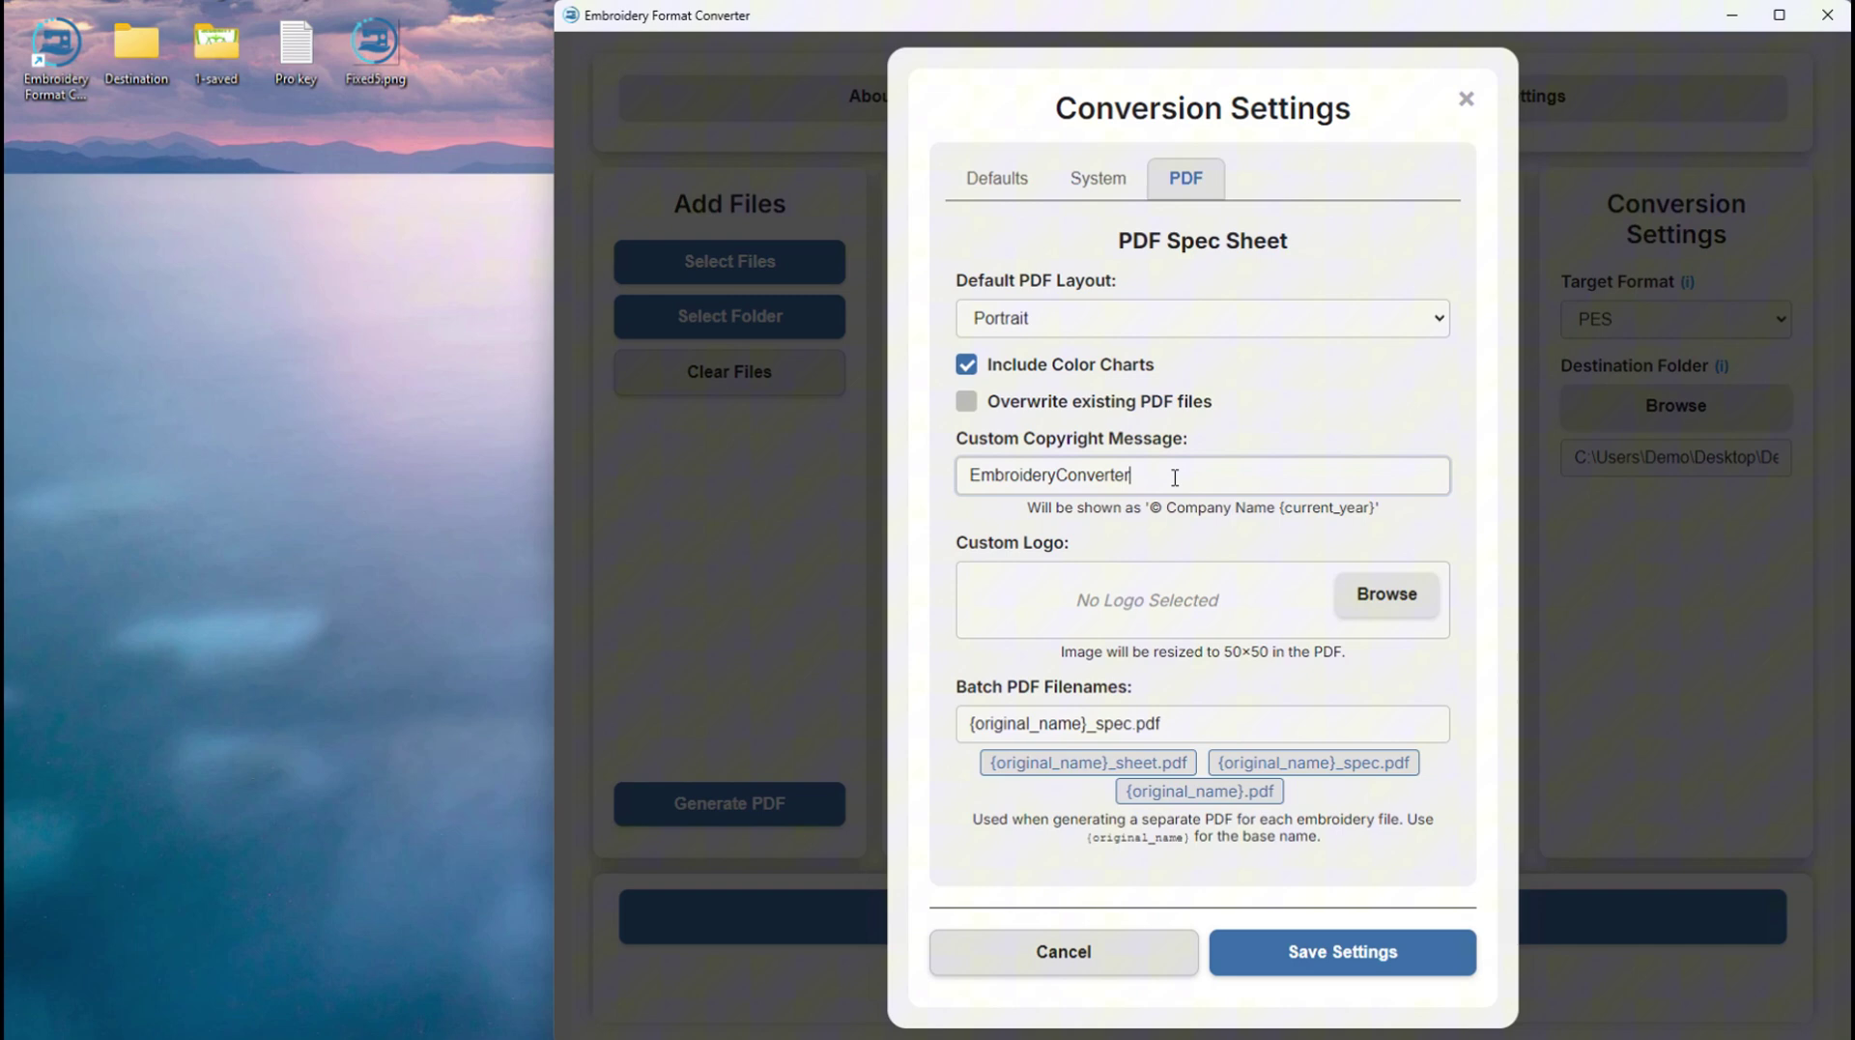
{"action": "type", "text": ".com"}
{"action": "left_click", "coordinate": [1386, 599]}
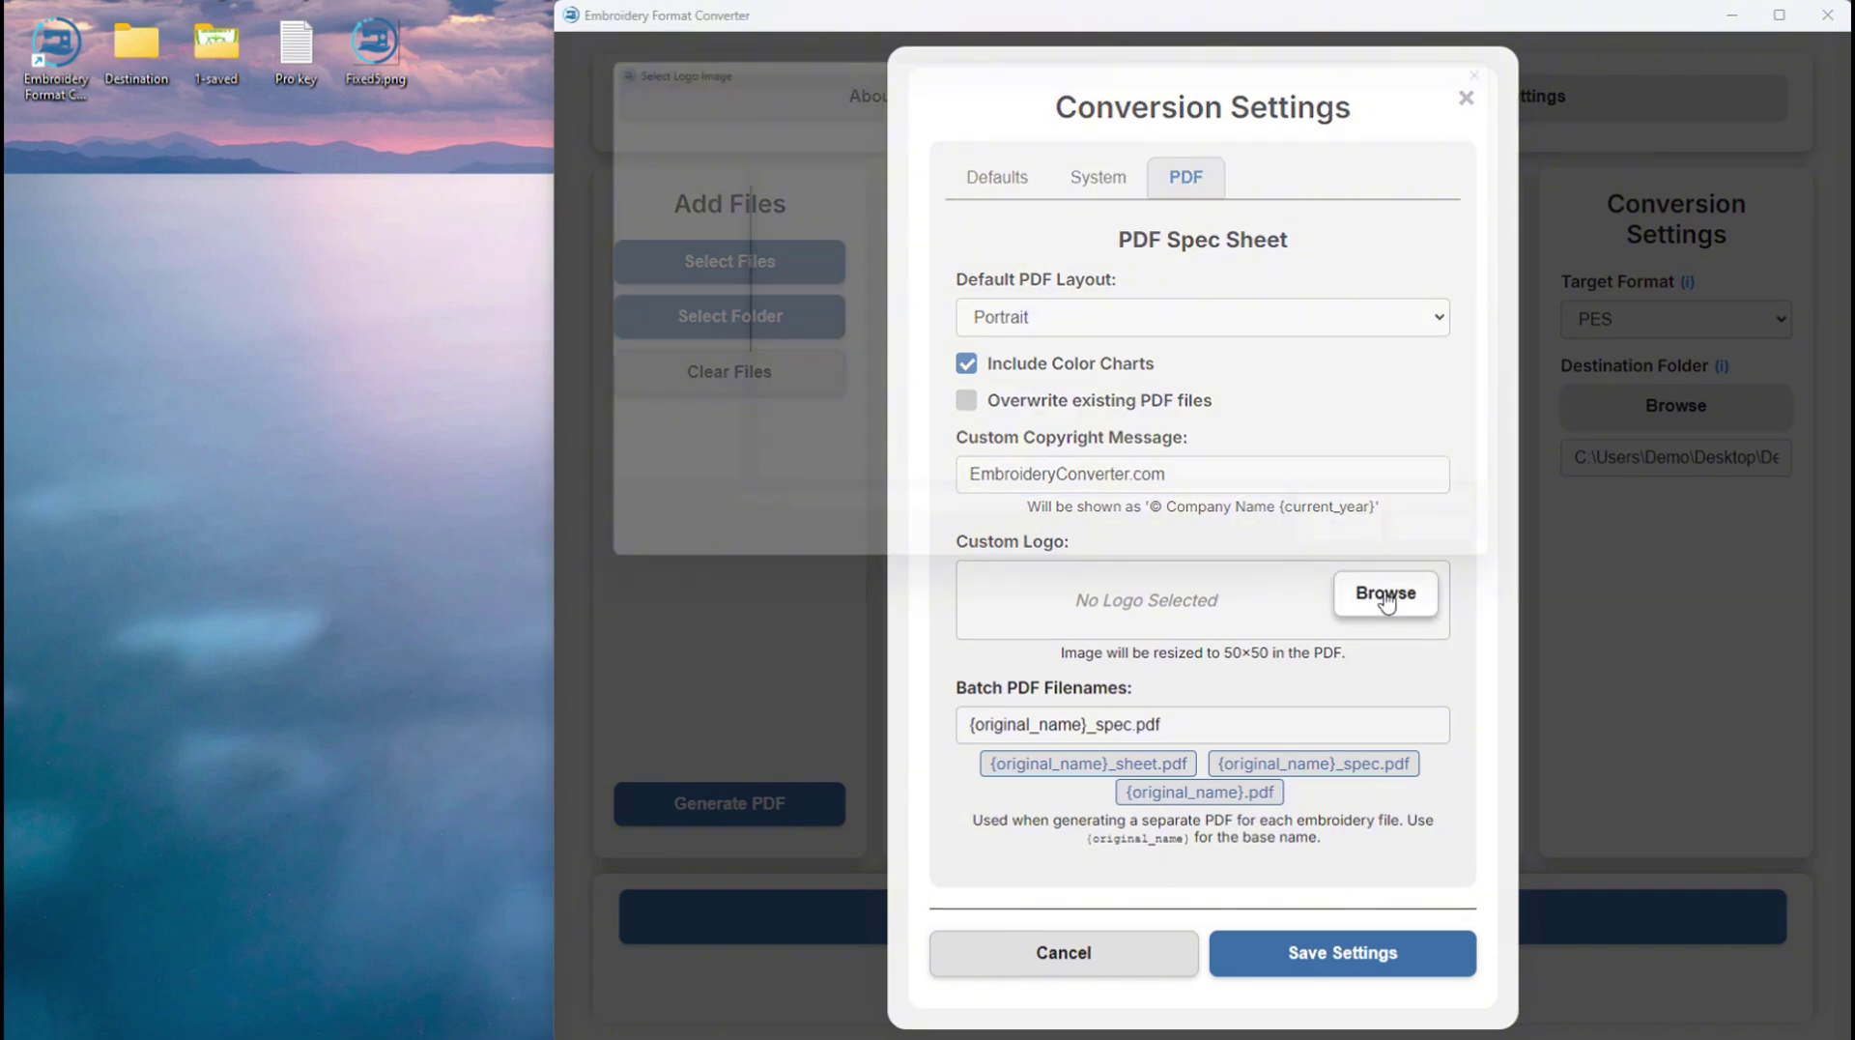
{"action": "left_click", "coordinate": [1380, 253]}
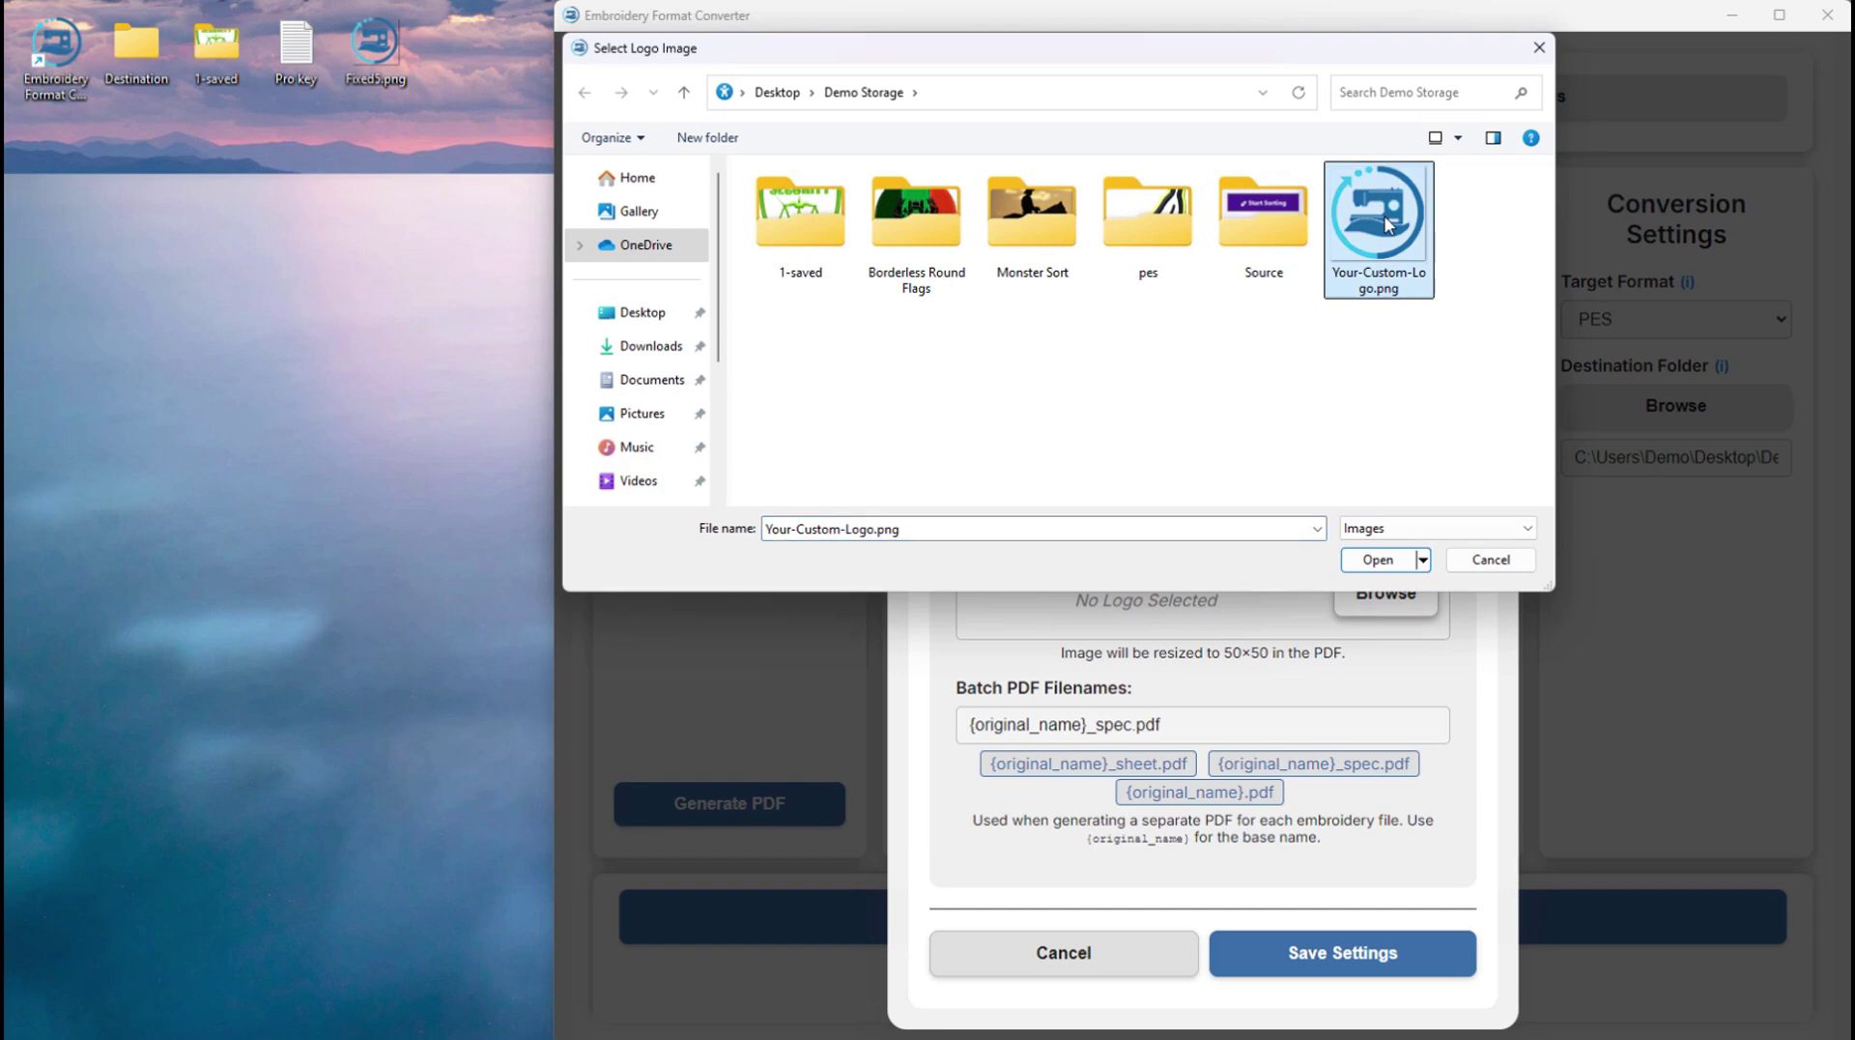
{"action": "left_click", "coordinate": [1380, 562]}
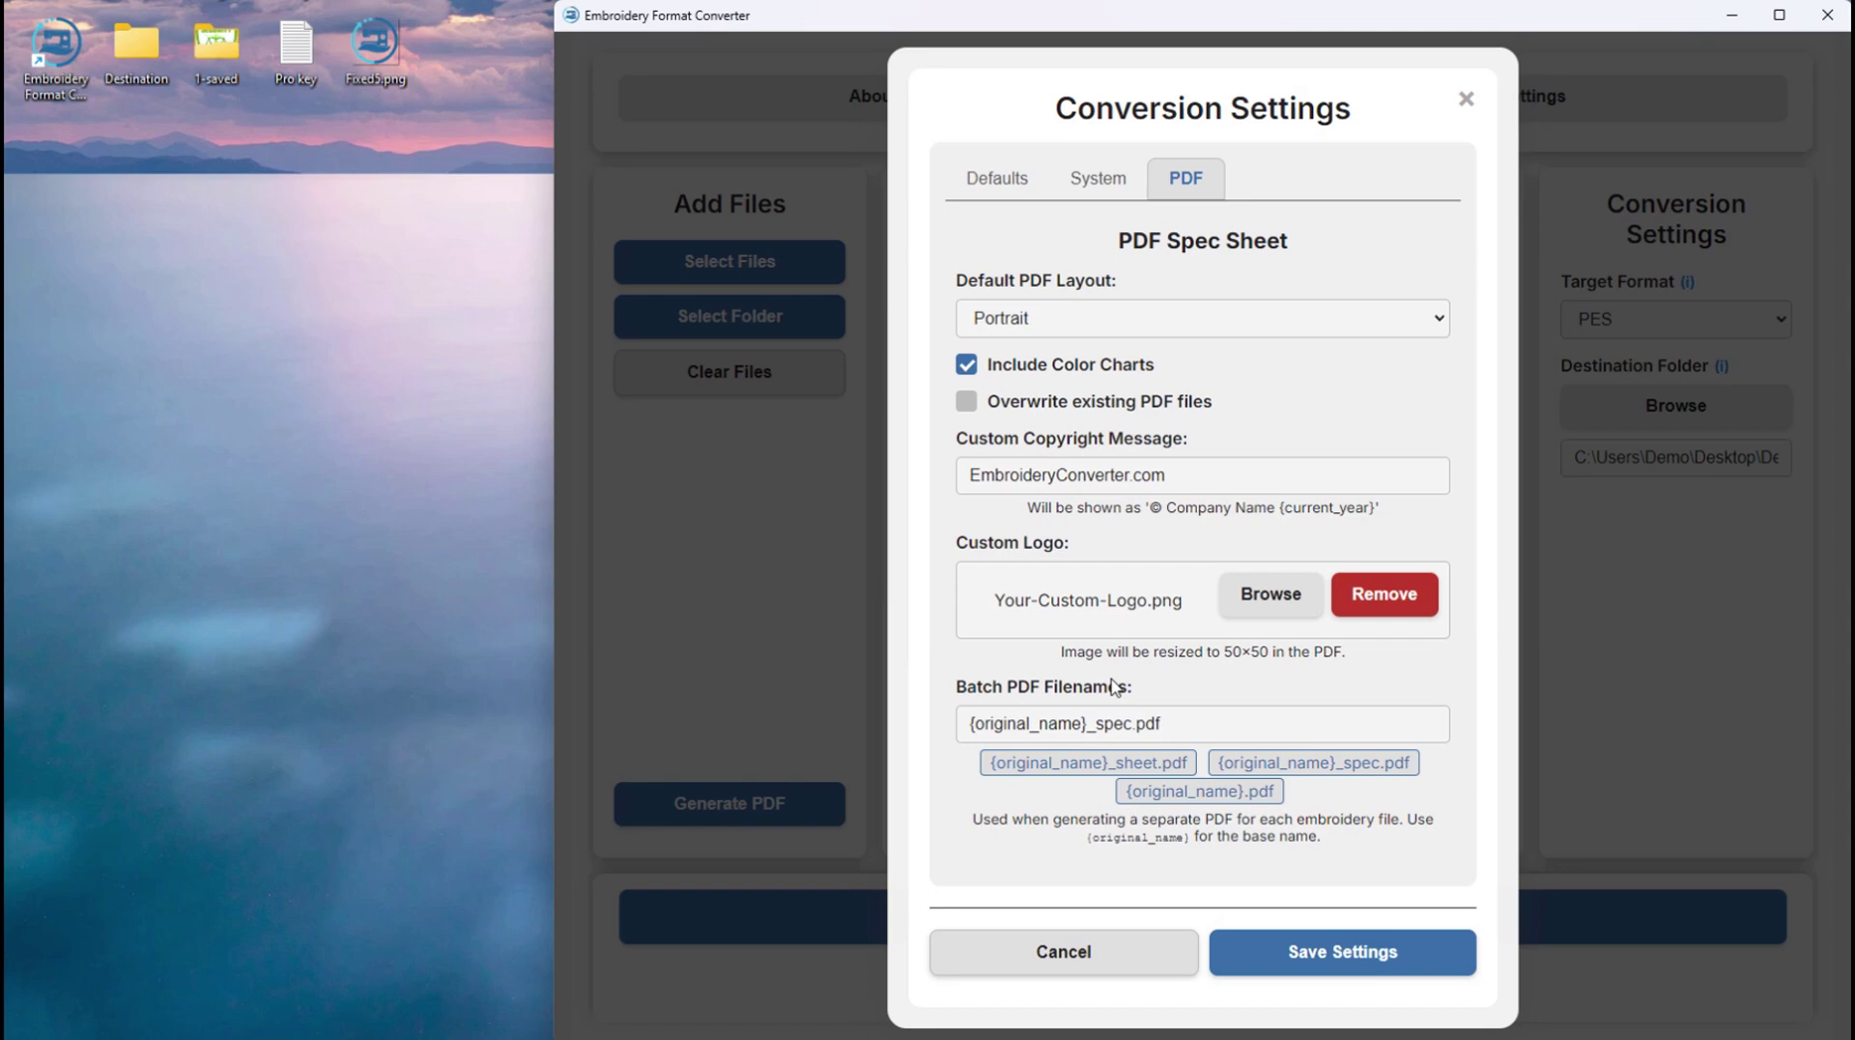
Settle on the {original_name}_spec batch PDF filename pattern and save the settings
{"action": "left_click", "coordinate": [1137, 767]}
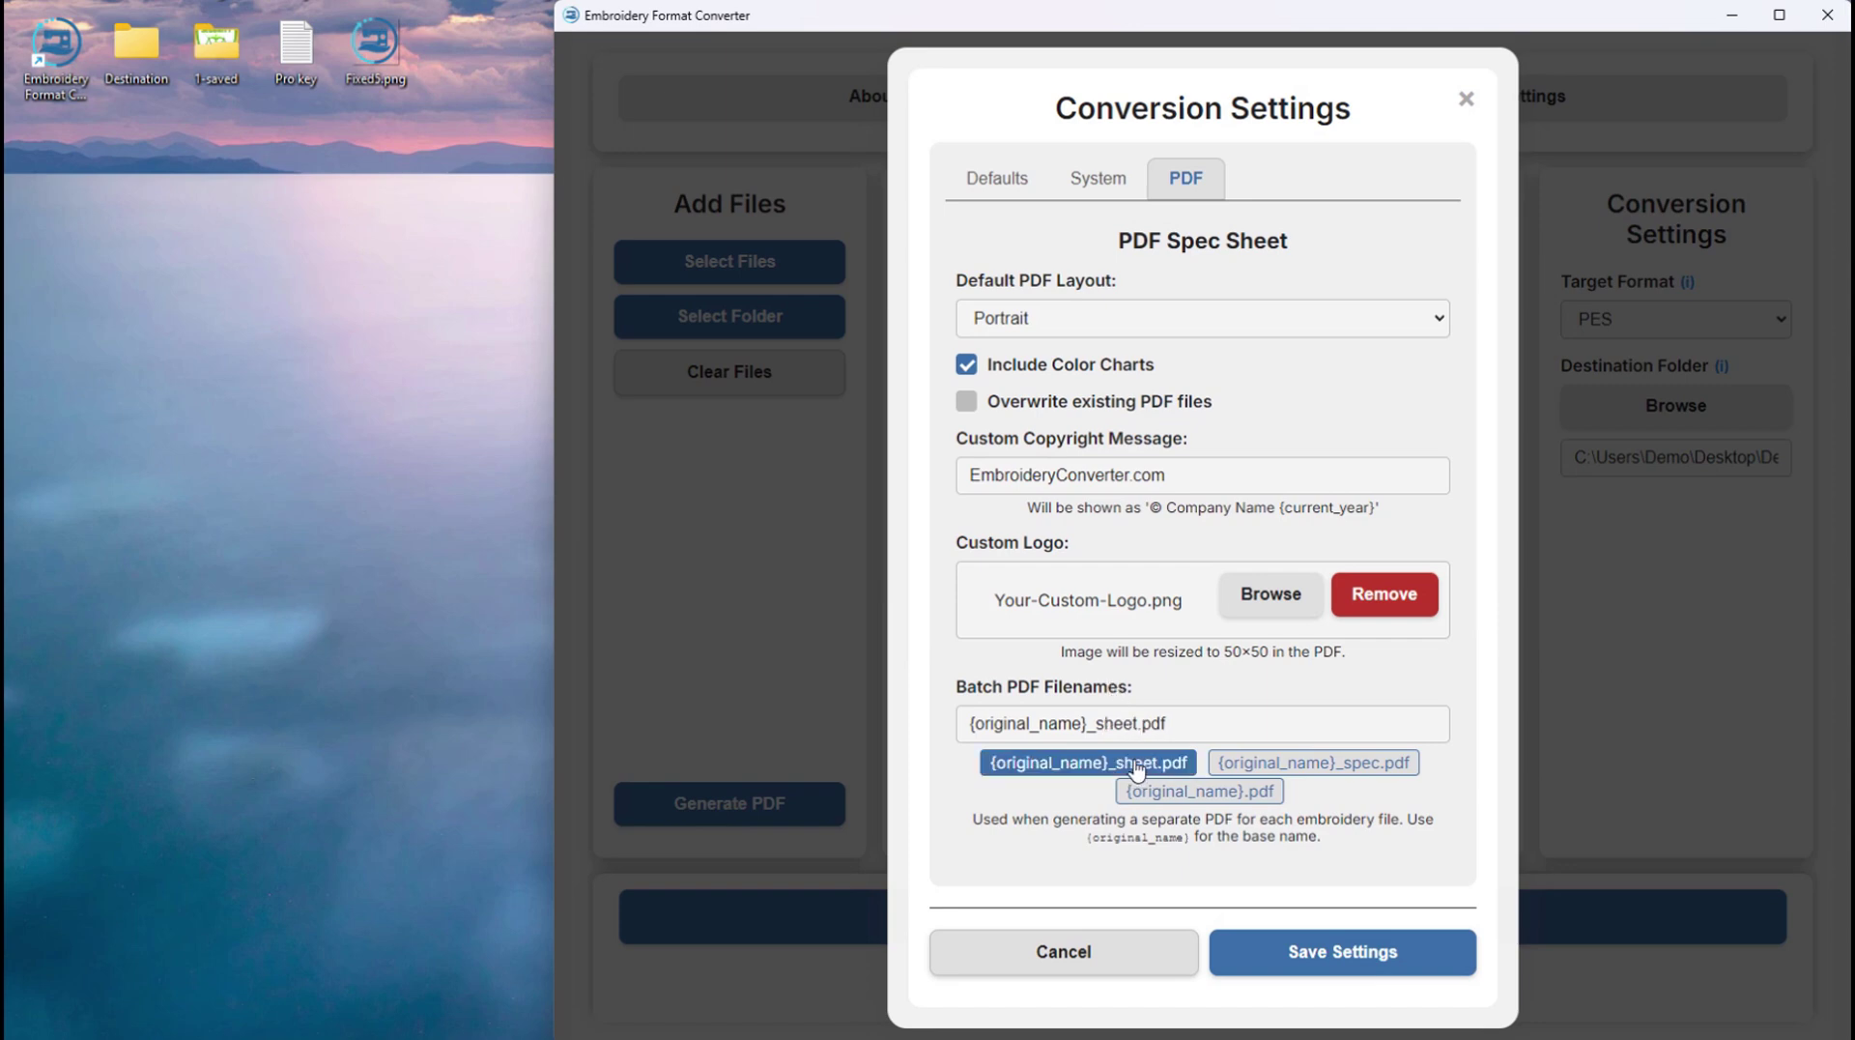
{"action": "left_click", "coordinate": [1293, 766]}
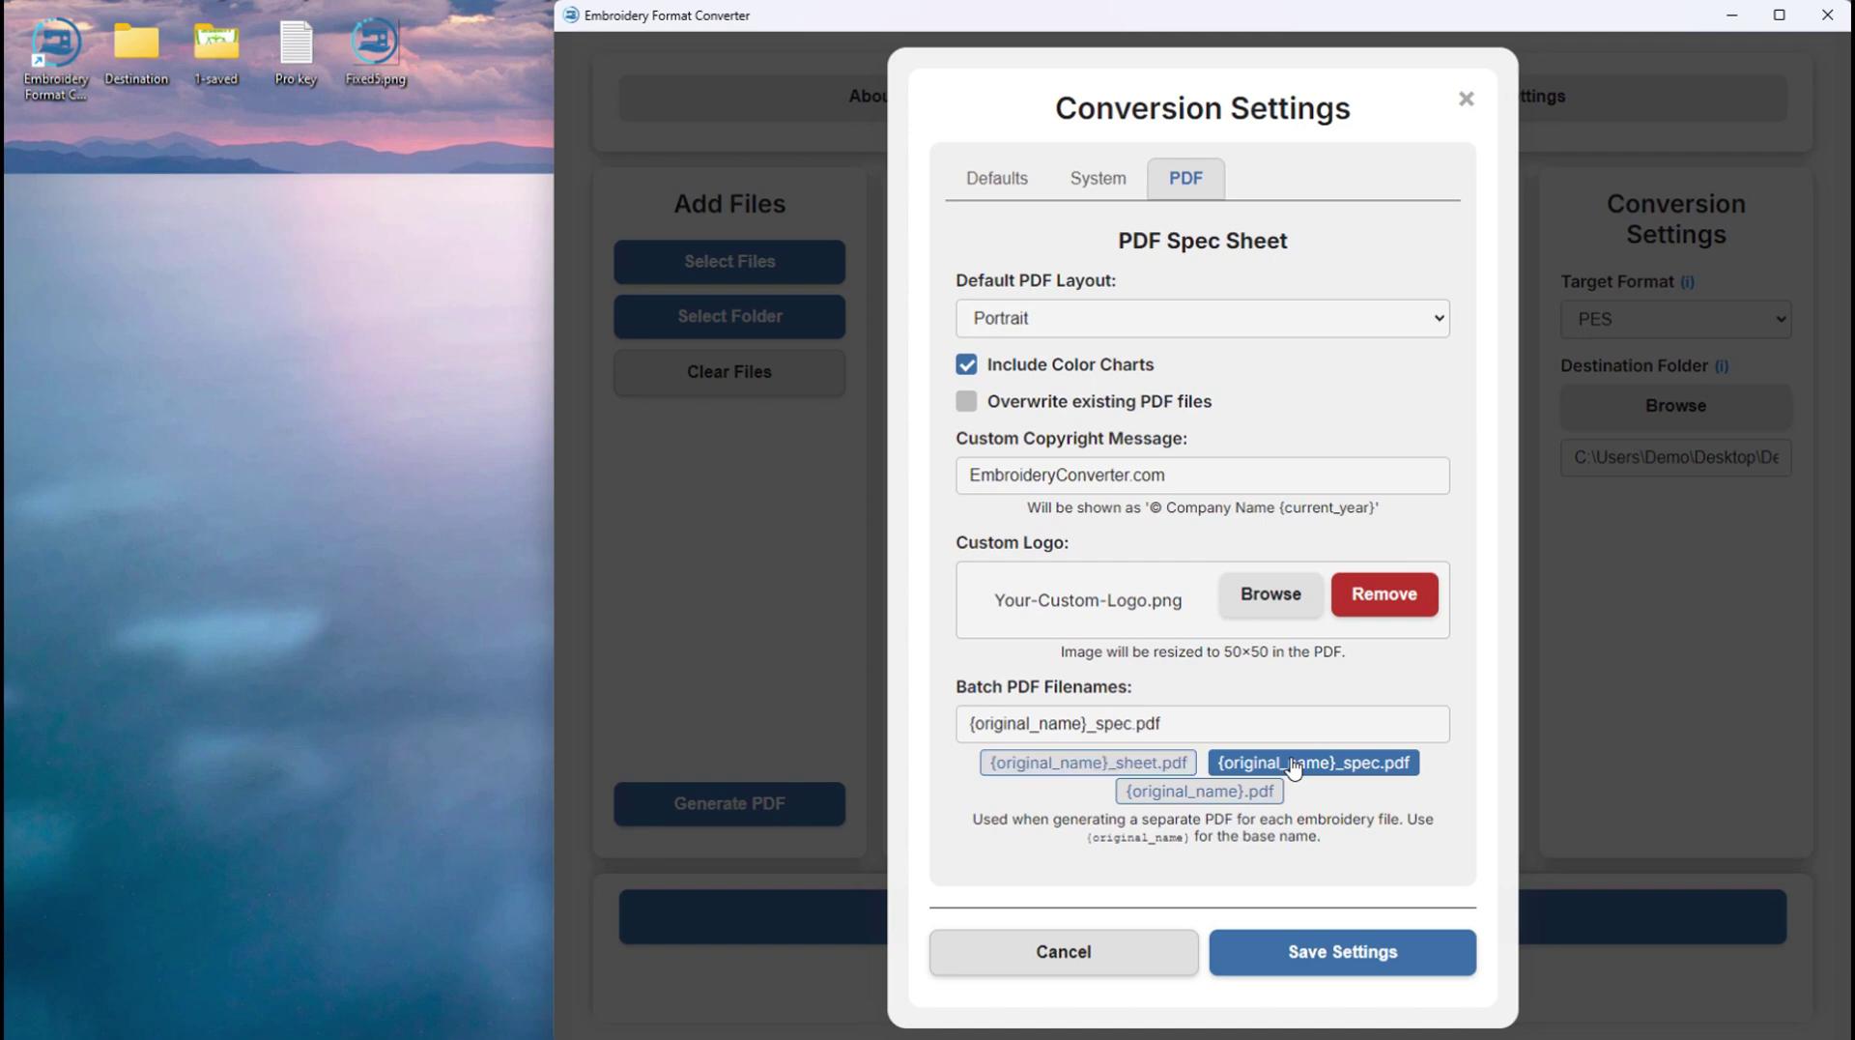
{"action": "left_click", "coordinate": [1214, 795]}
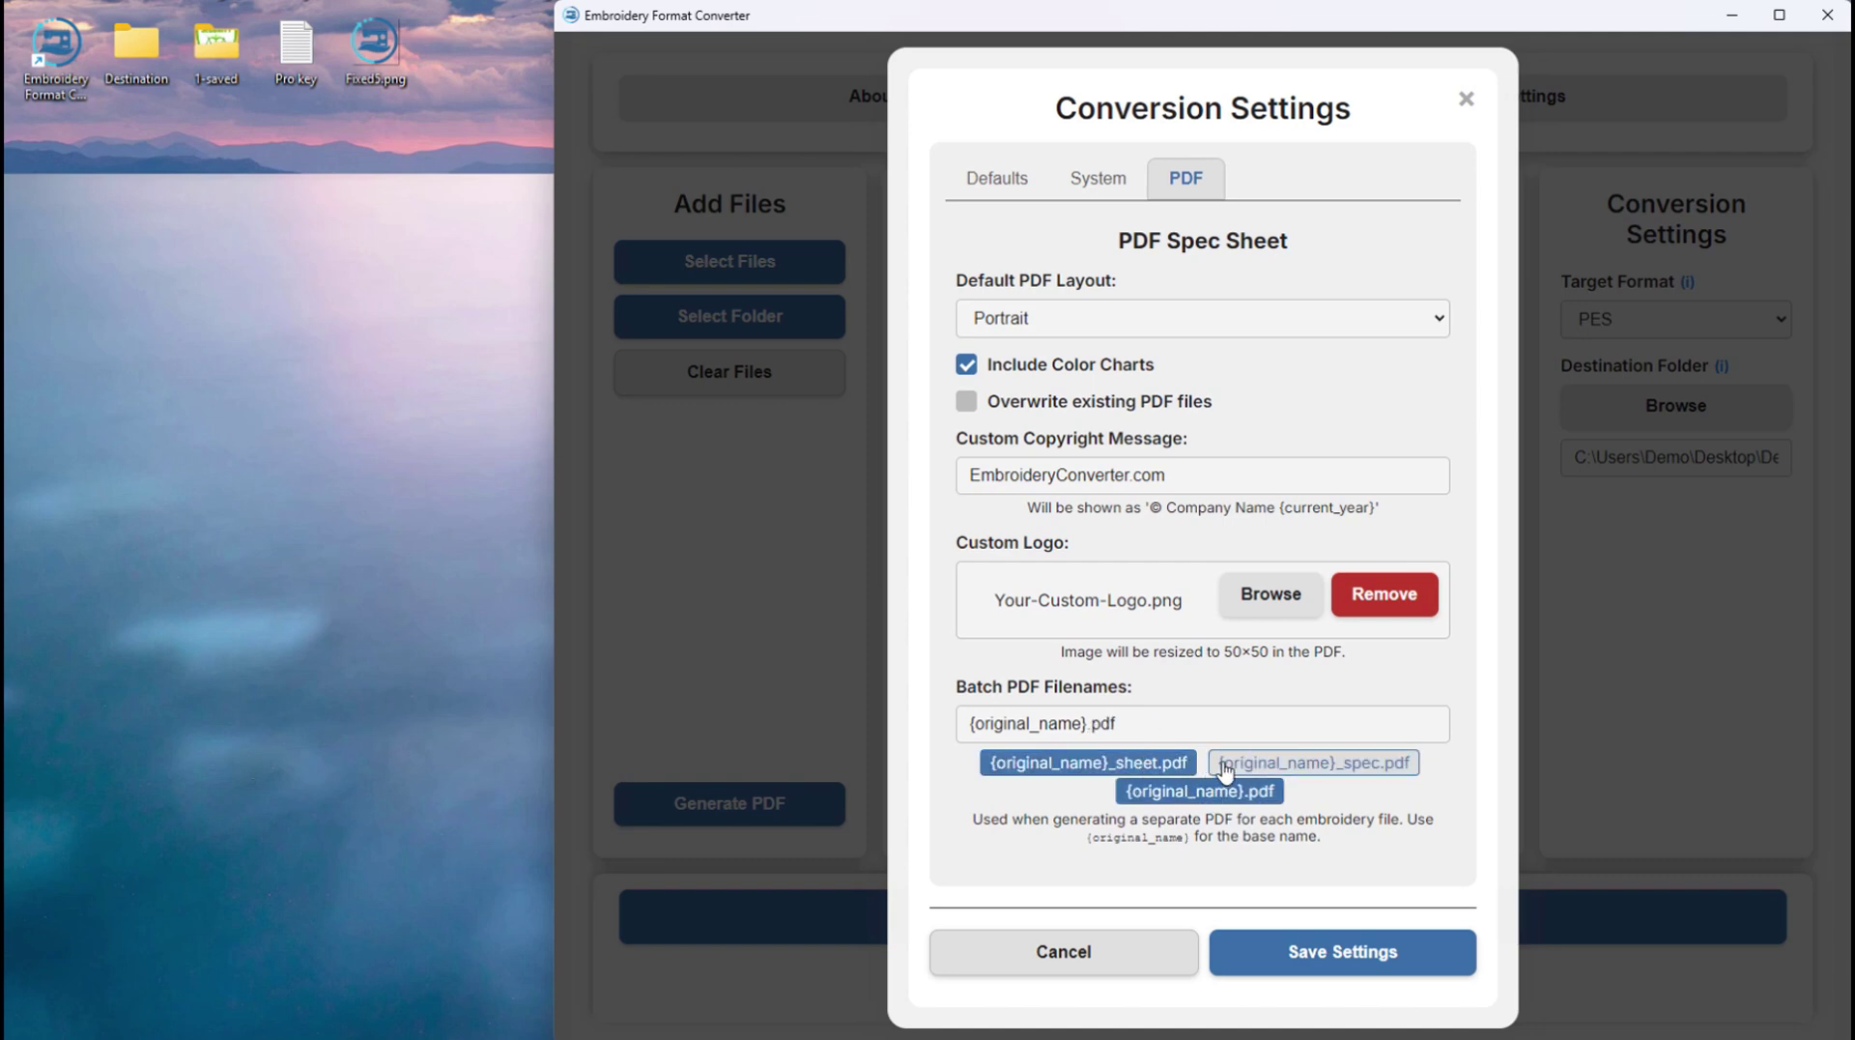
{"action": "left_click", "coordinate": [1255, 763]}
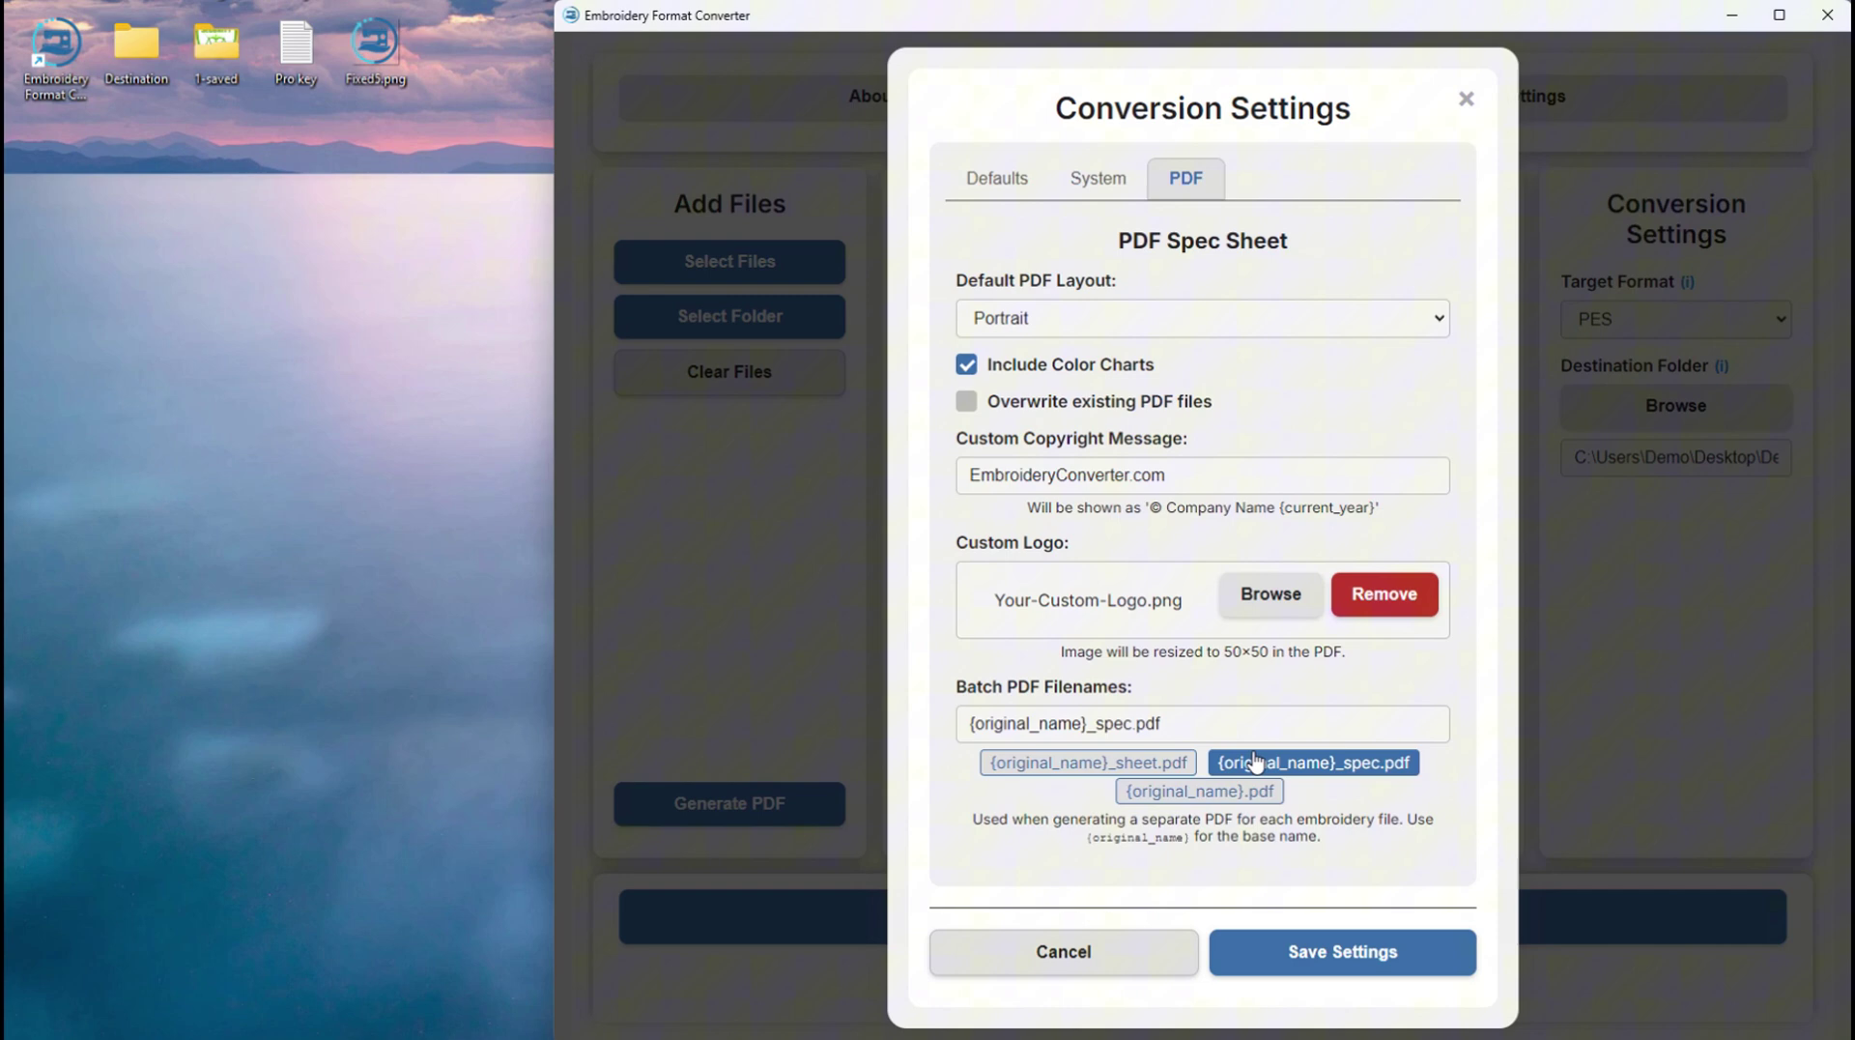
{"action": "left_click", "coordinate": [1322, 953]}
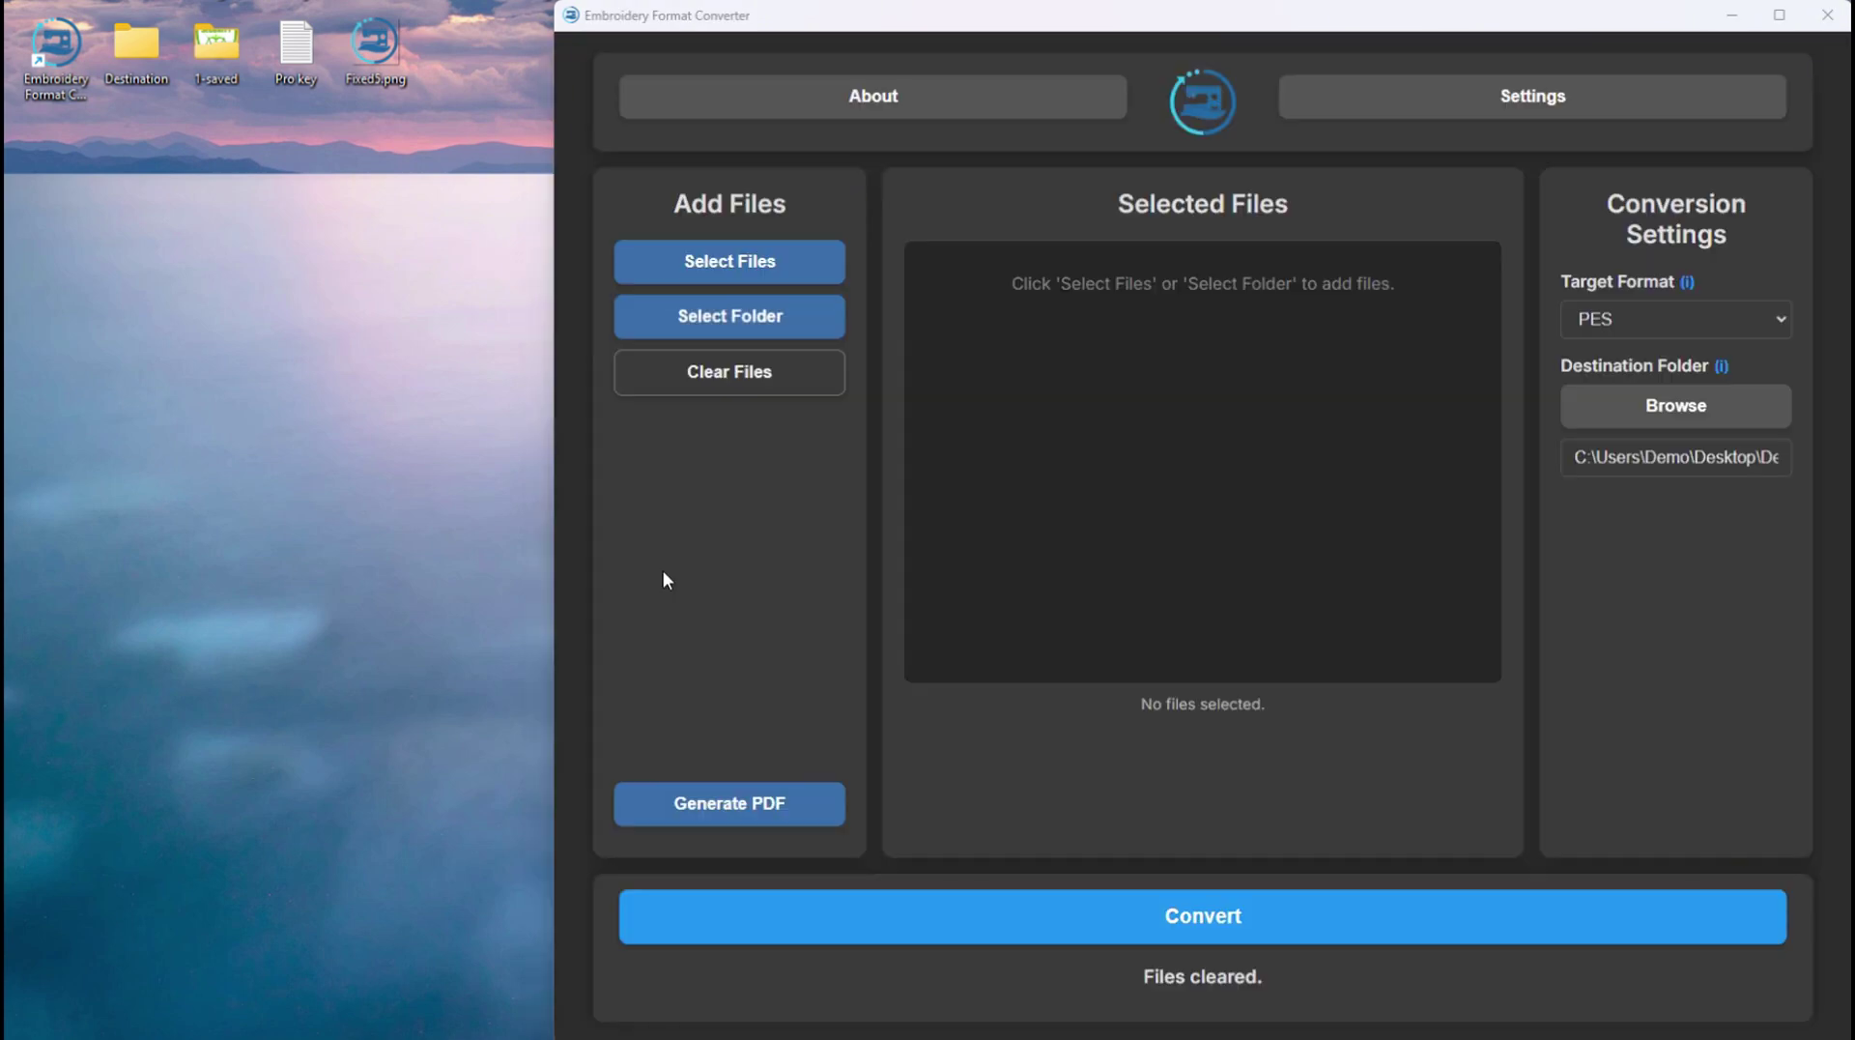
Load eight 50 pes designs: Barbados, Belize, Bulgaria, Brazil, Burundi, Comoros, Chad, Central African Republic
{"action": "left_click", "coordinate": [718, 266]}
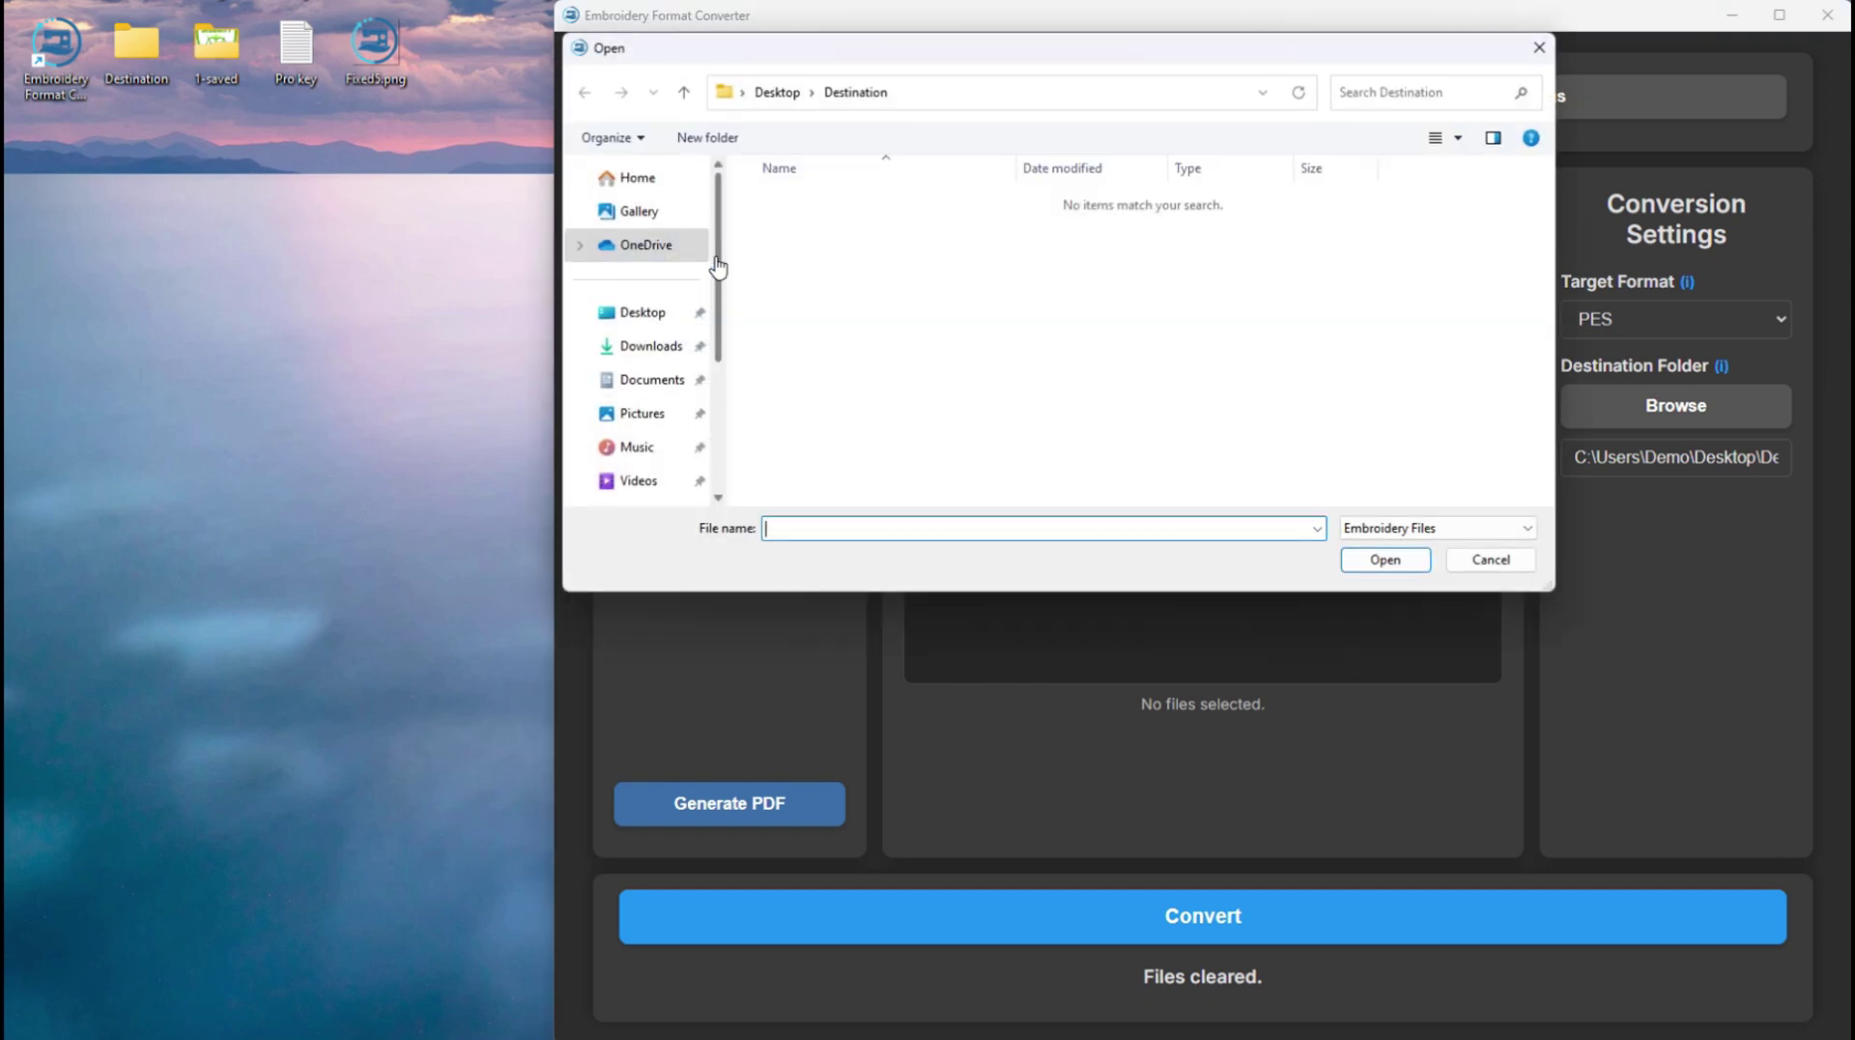
{"action": "left_click", "coordinate": [776, 93]}
{"action": "double_click", "coordinate": [797, 257]}
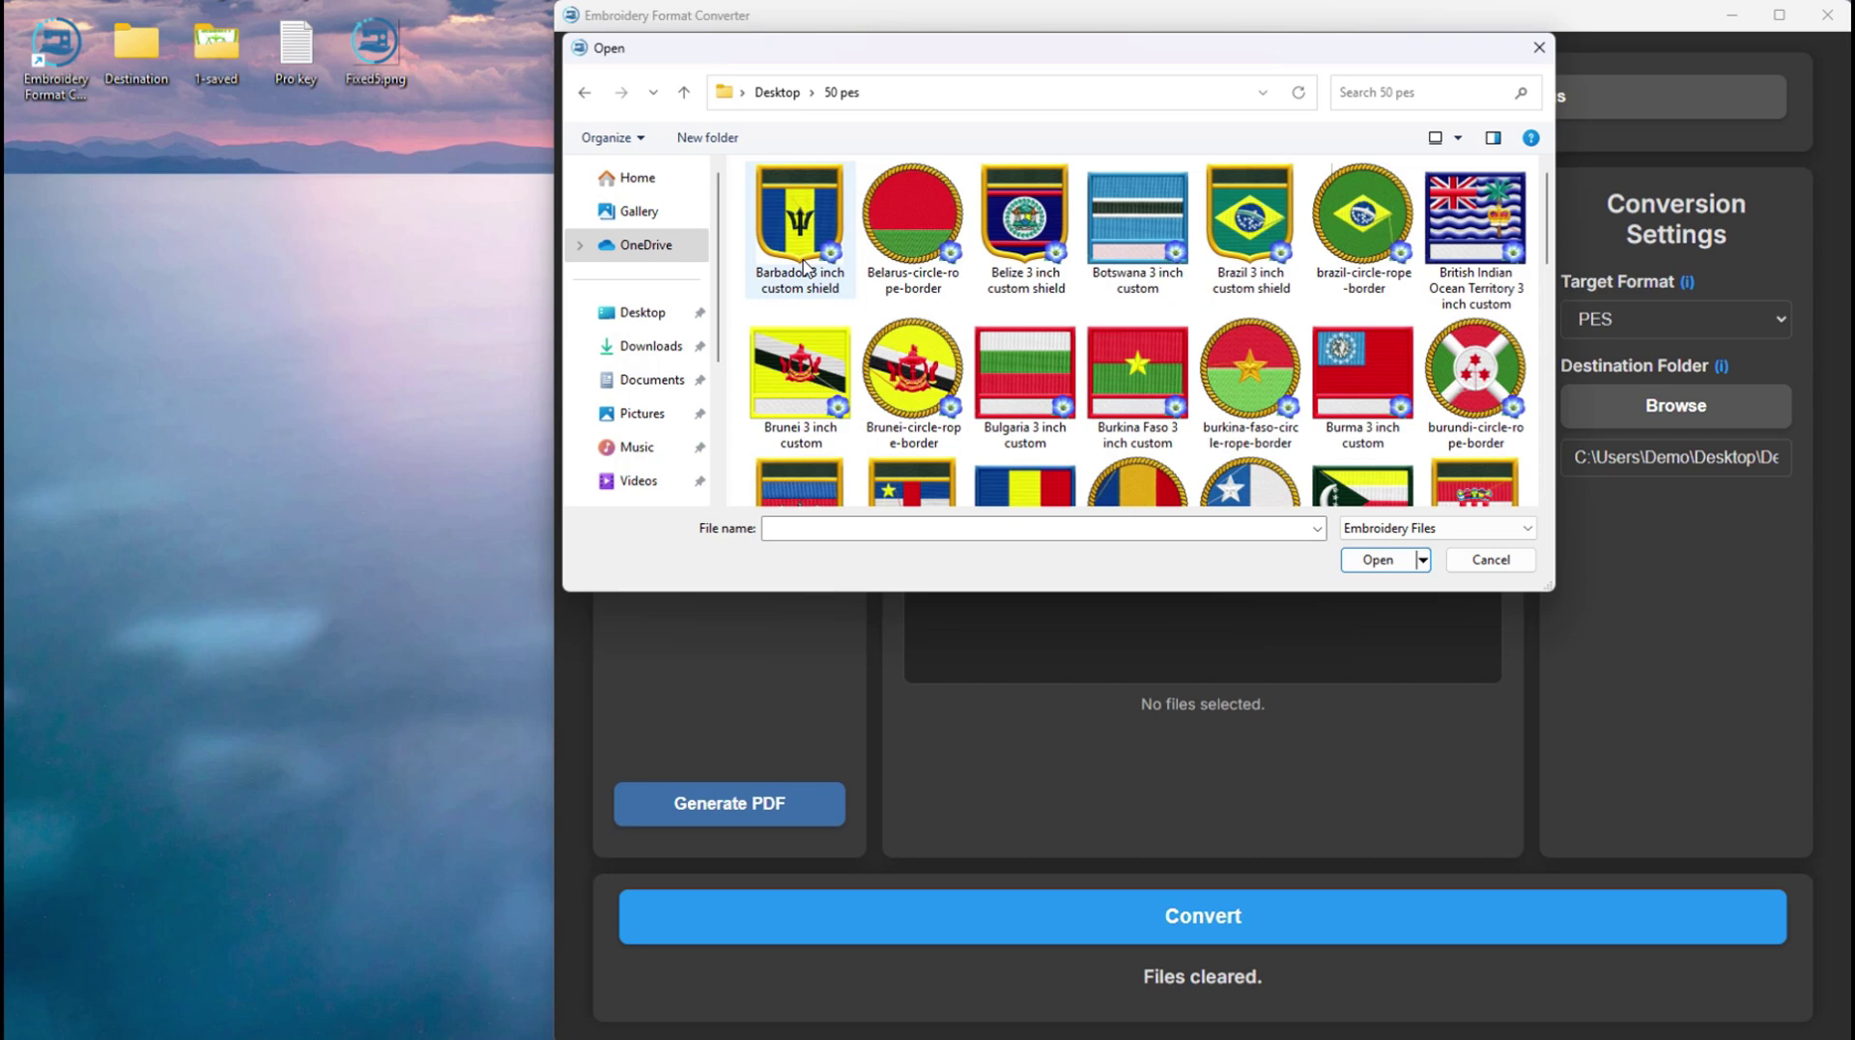
{"action": "left_click", "coordinate": [798, 242]}
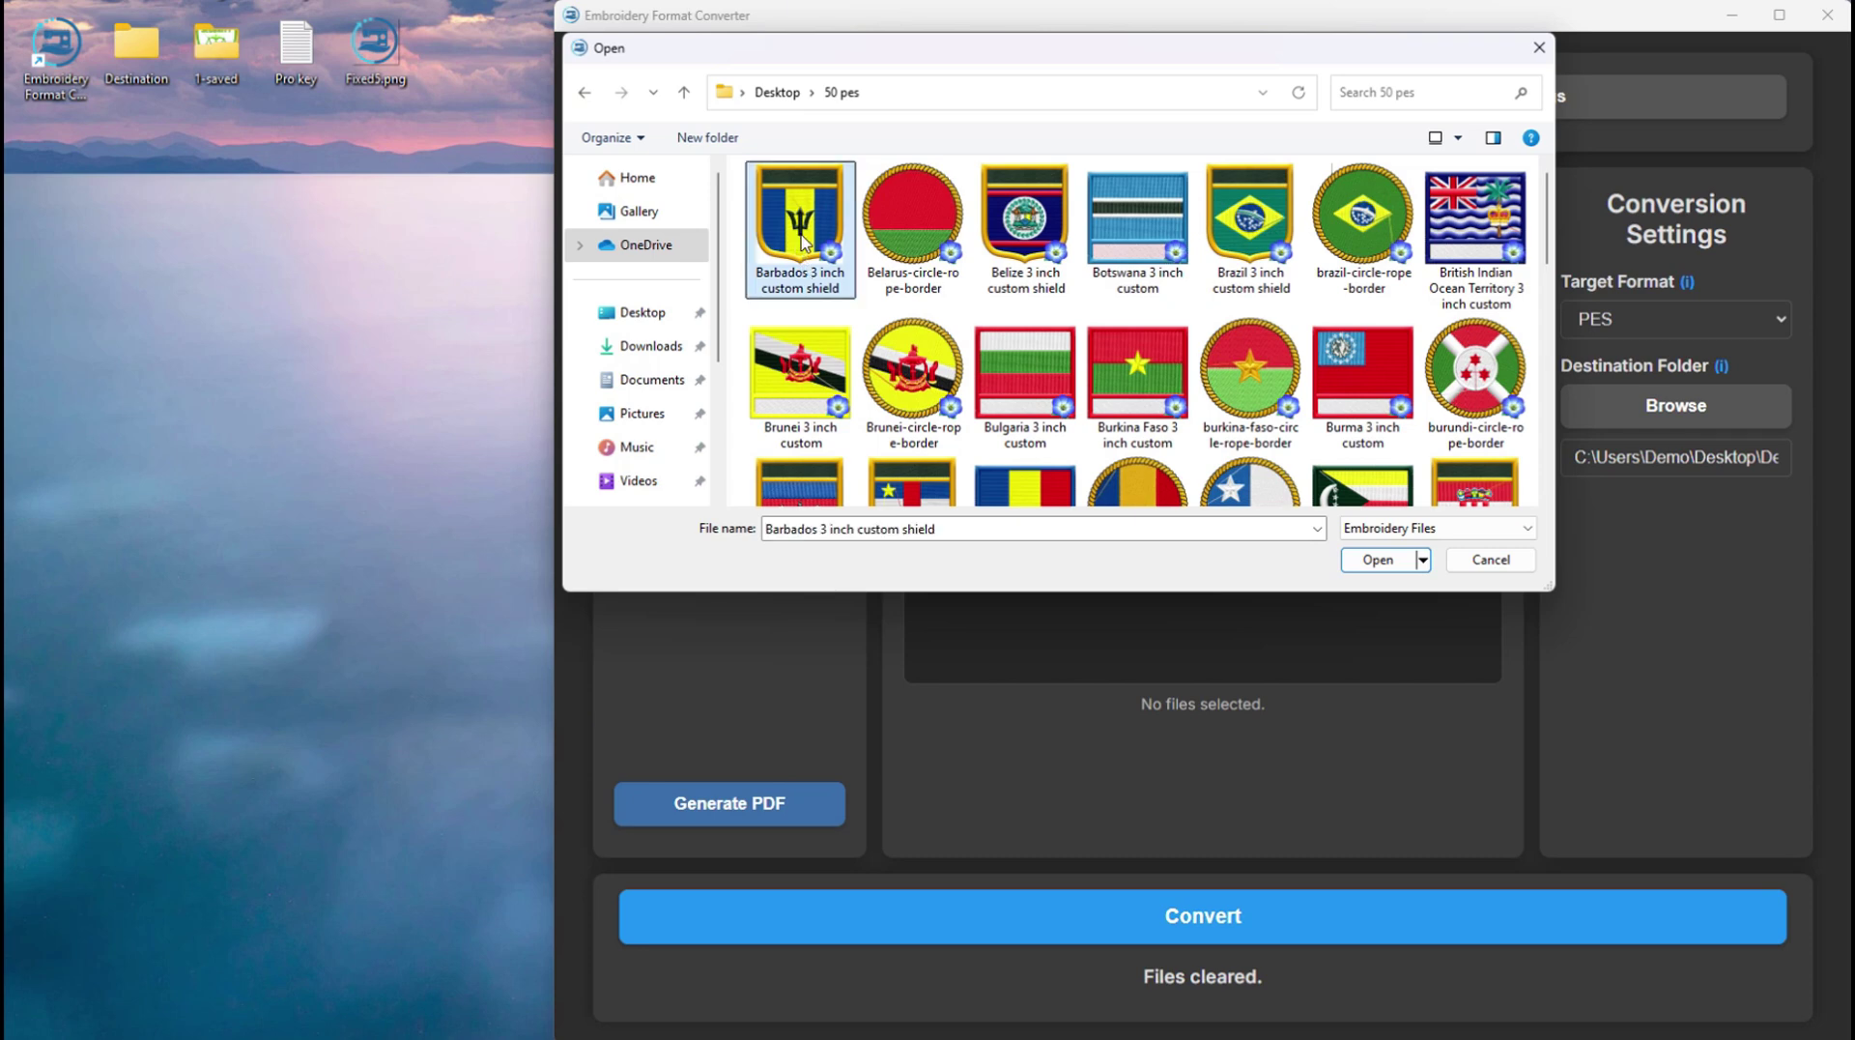
{"action": "left_click", "coordinate": [1022, 237], "text": "ctrl"}
{"action": "left_click", "coordinate": [1007, 365], "text": "ctrl"}
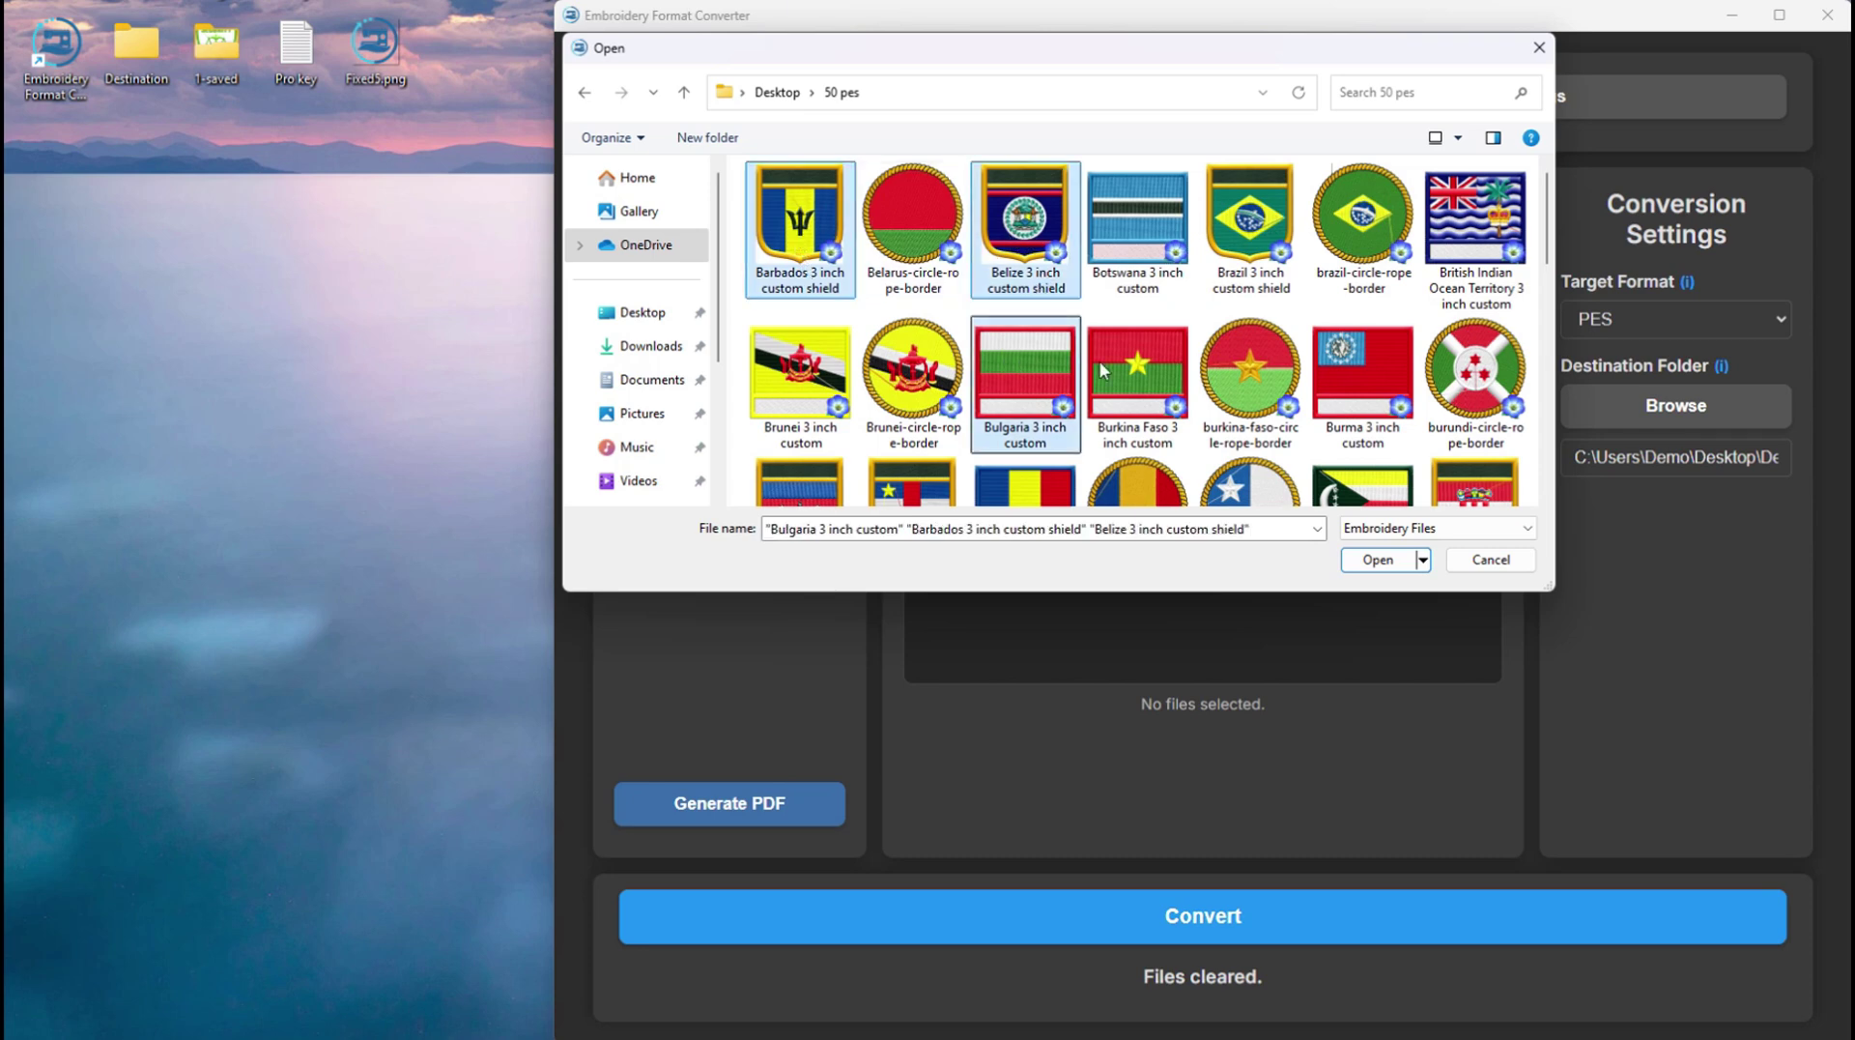
{"action": "left_click", "coordinate": [1249, 227], "text": "ctrl"}
{"action": "left_click", "coordinate": [1470, 397], "text": "ctrl"}
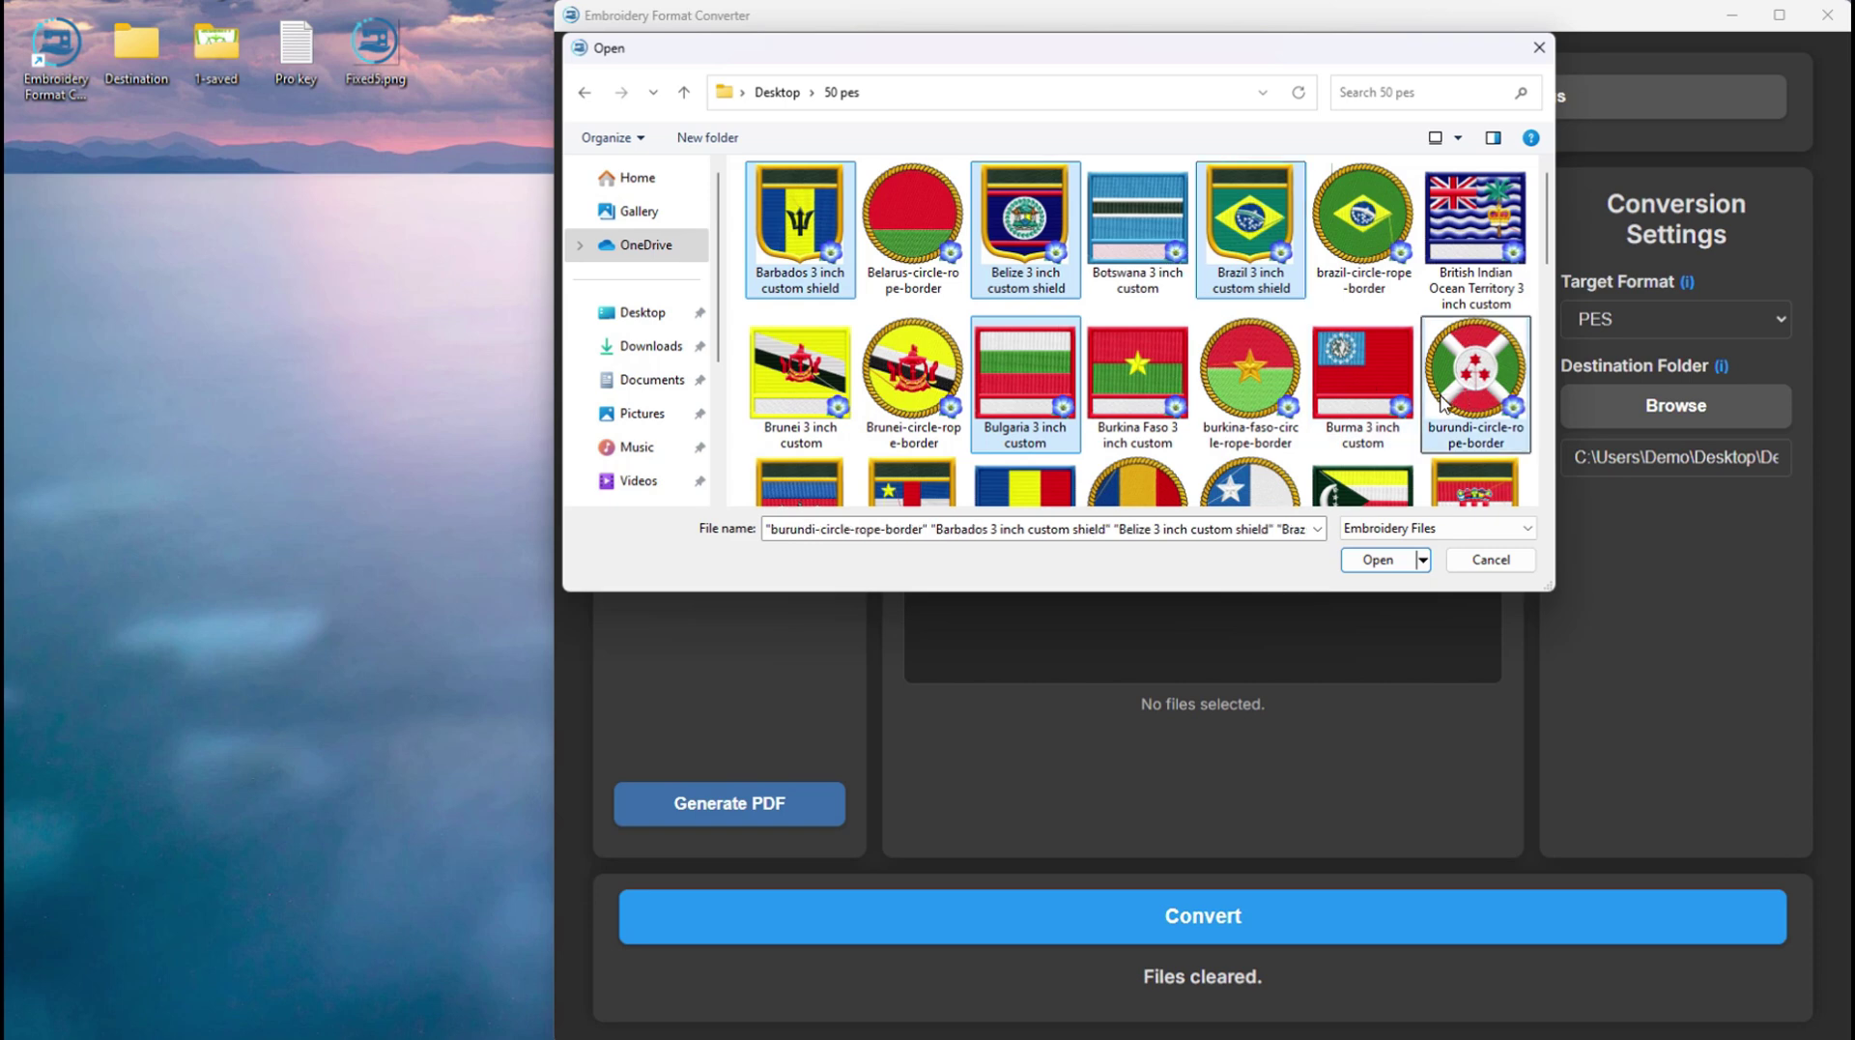
{"action": "scroll", "coordinate": [1447, 396], "scroll_direction": "down", "scroll_amount": 1}
{"action": "left_click", "coordinate": [1397, 433], "text": "ctrl"}
{"action": "left_click", "coordinate": [1158, 417], "text": "ctrl"}
{"action": "left_click", "coordinate": [913, 408], "text": "ctrl"}
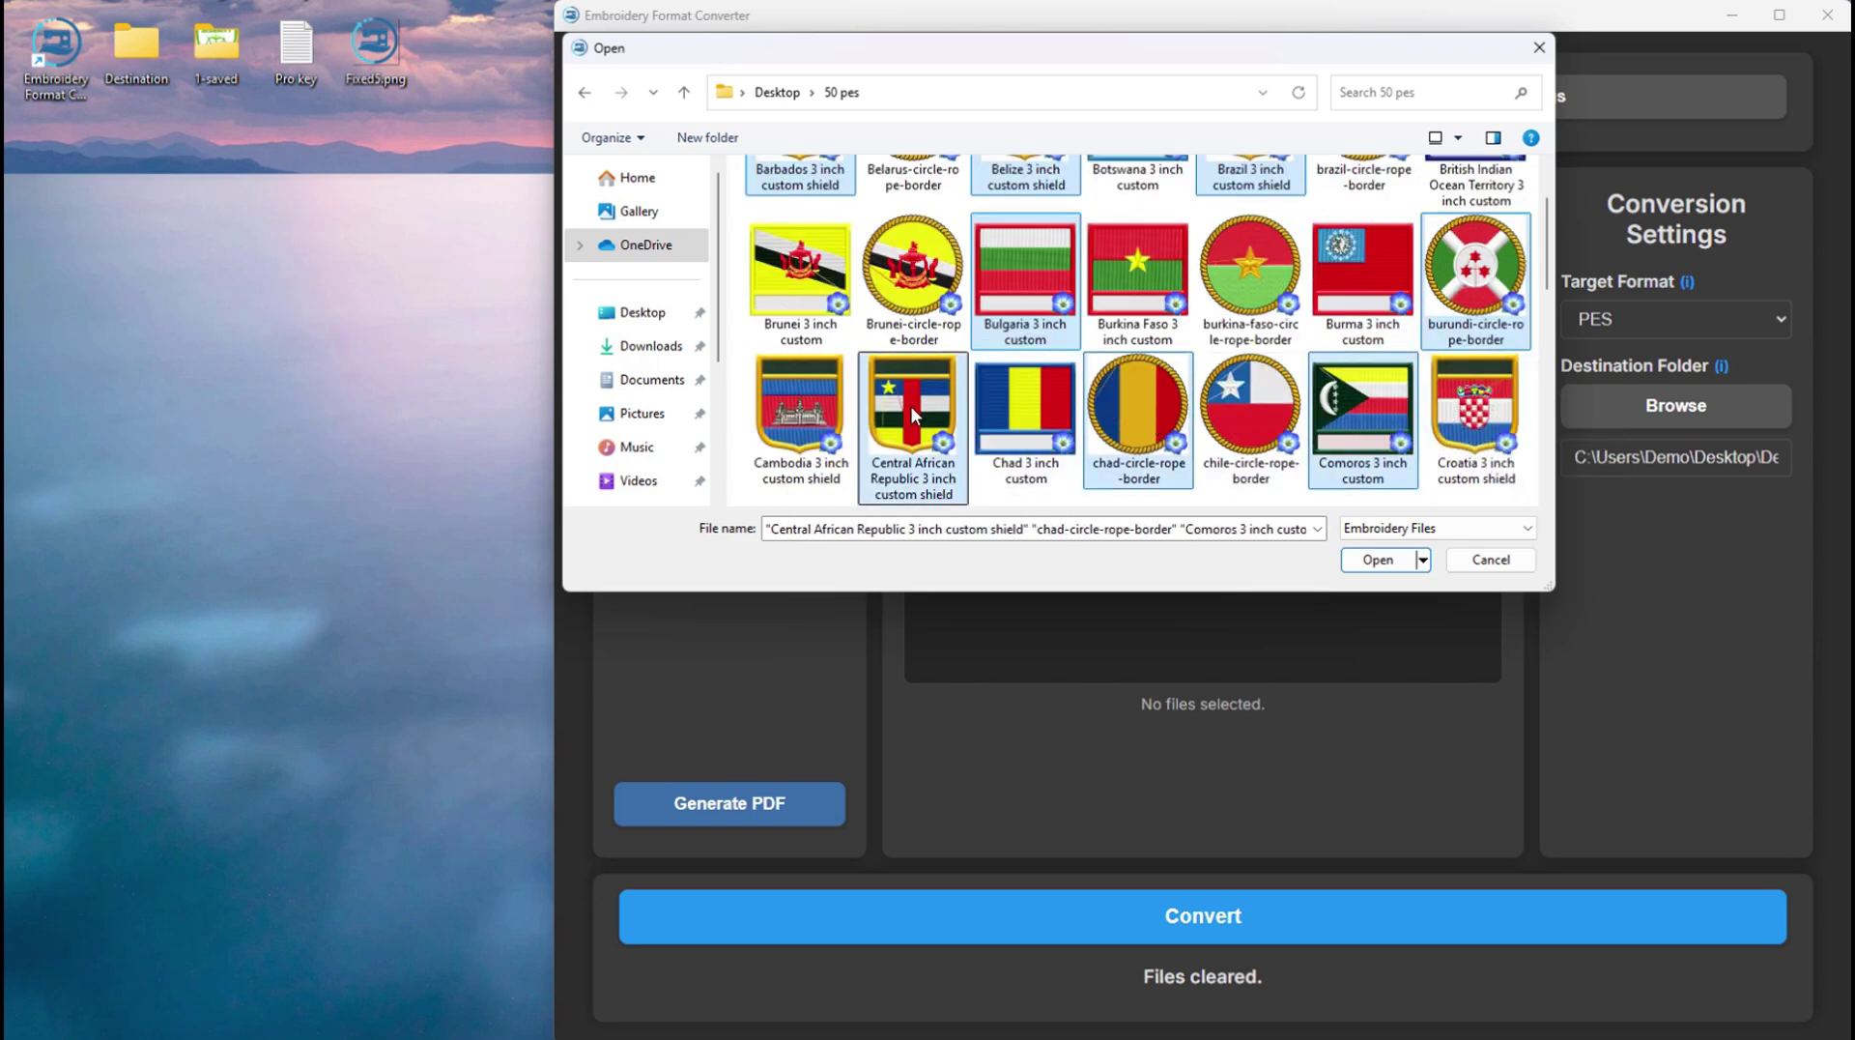
{"action": "left_click", "coordinate": [1368, 558]}
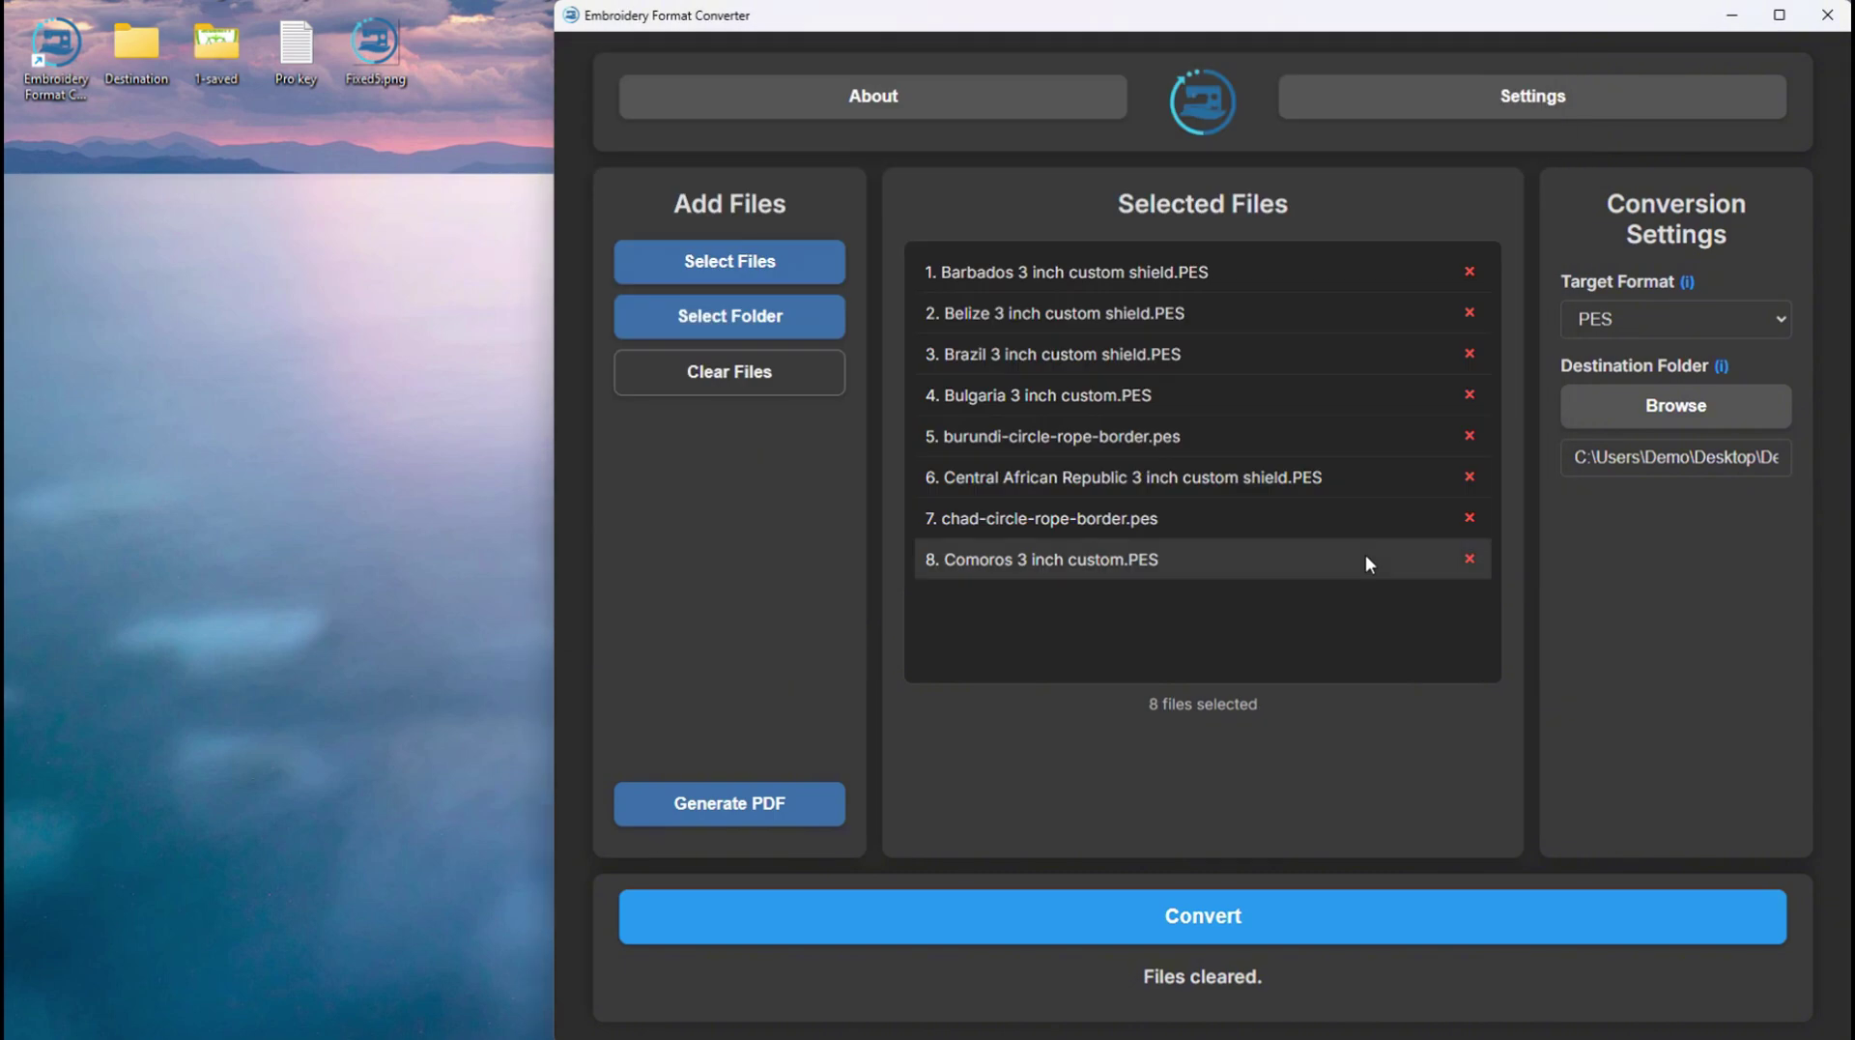
Convert the eight designs to EXP into the Destination folder
{"action": "left_click", "coordinate": [1616, 317]}
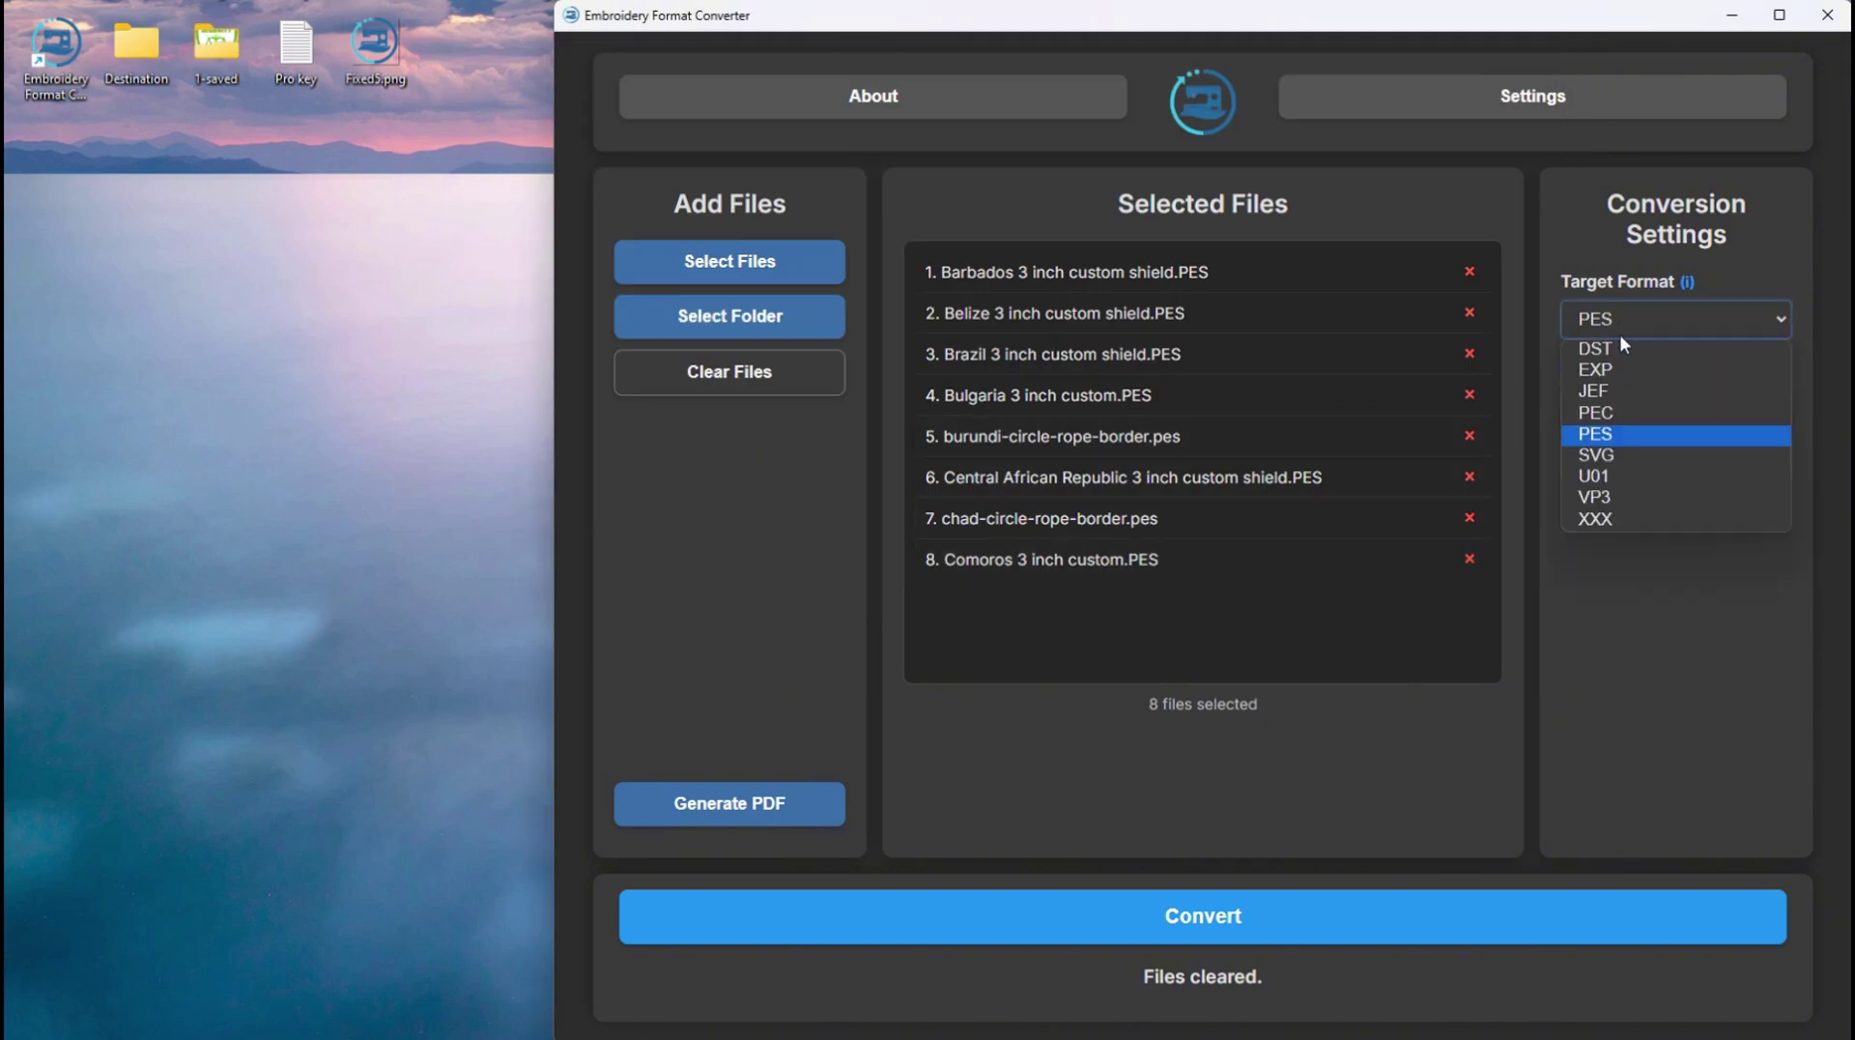
{"action": "left_click", "coordinate": [1627, 372]}
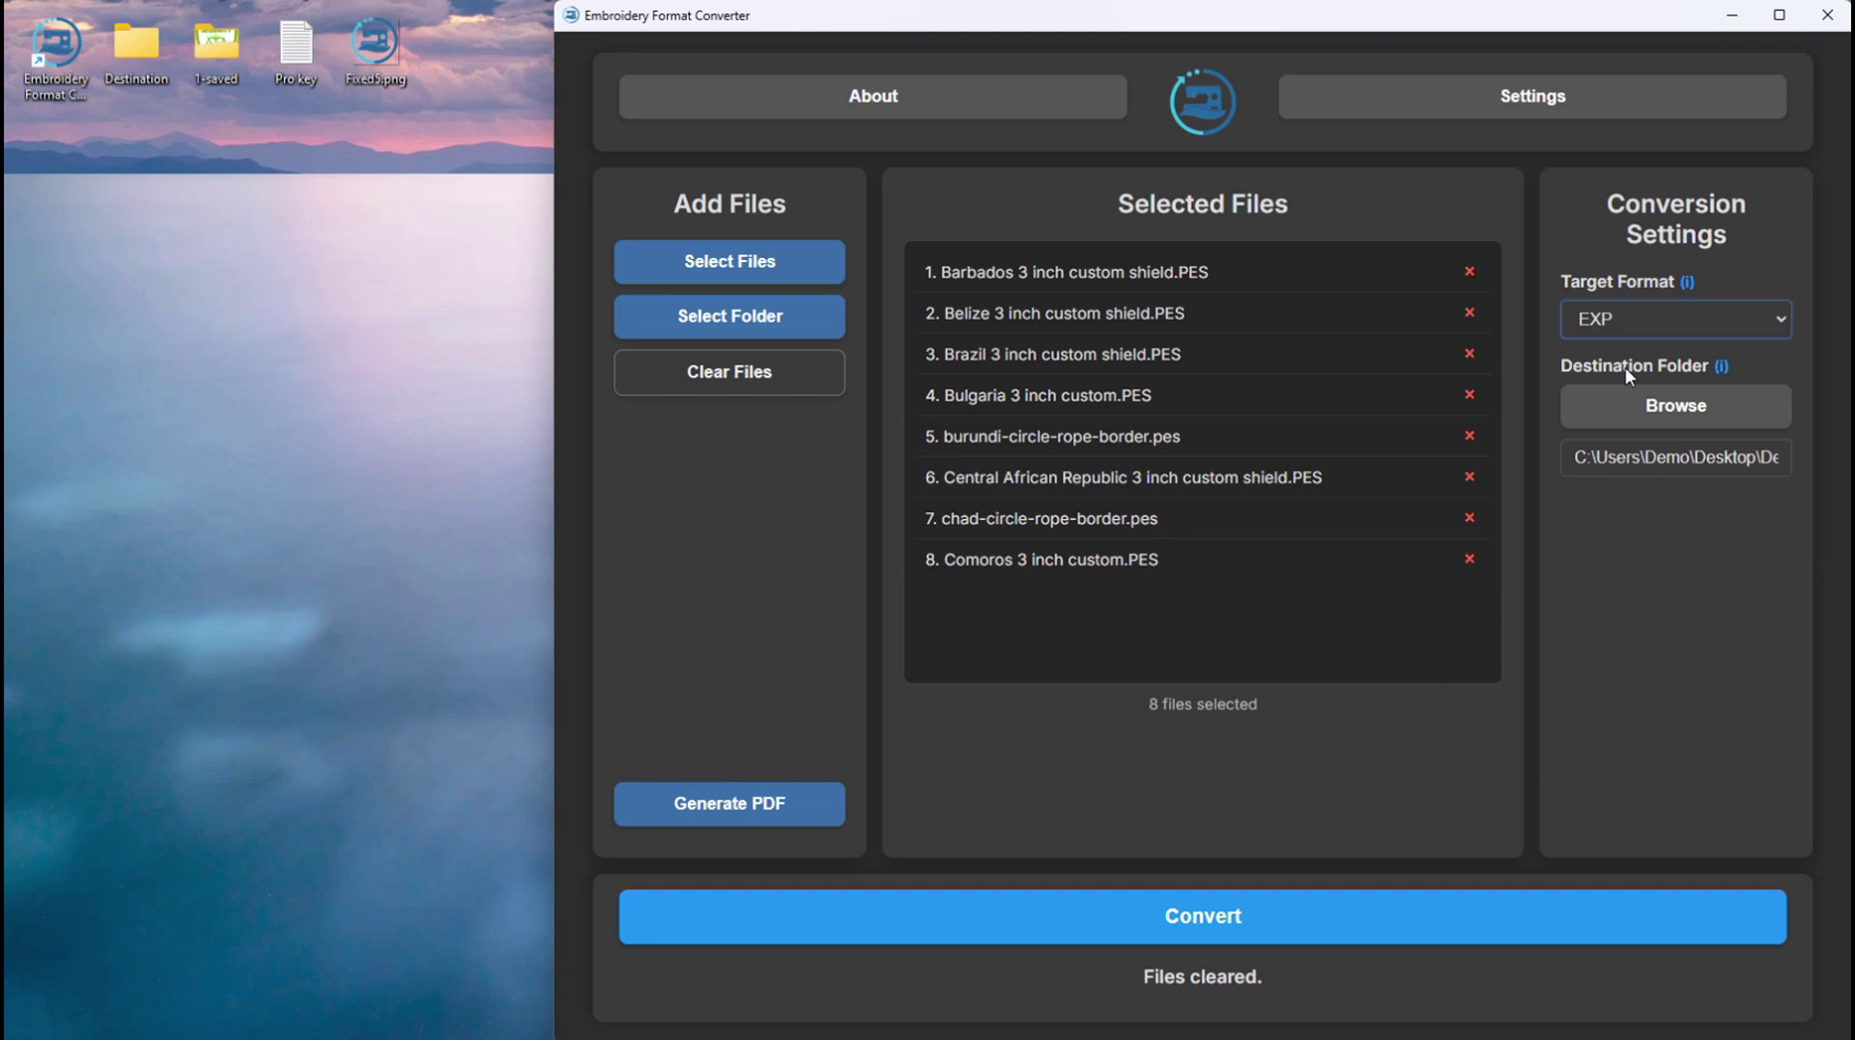
{"action": "left_click", "coordinate": [1632, 414]}
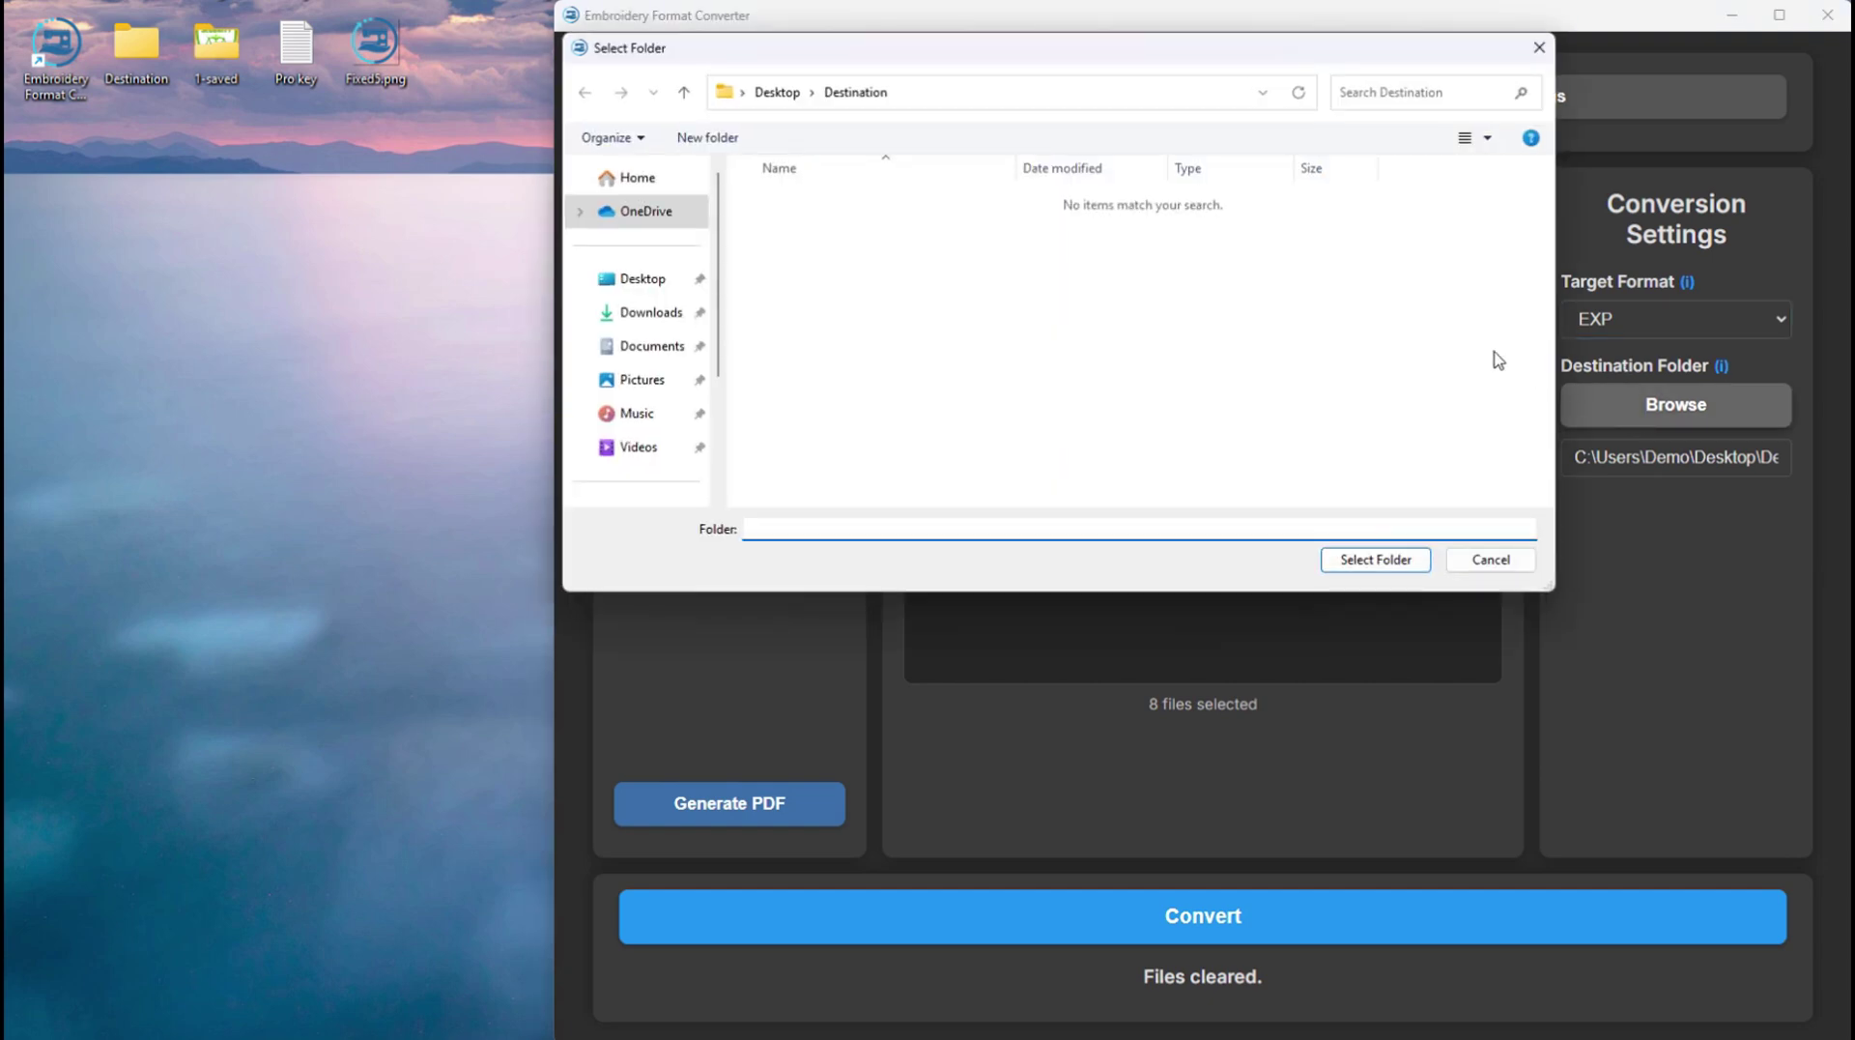
{"action": "left_click", "coordinate": [1362, 557]}
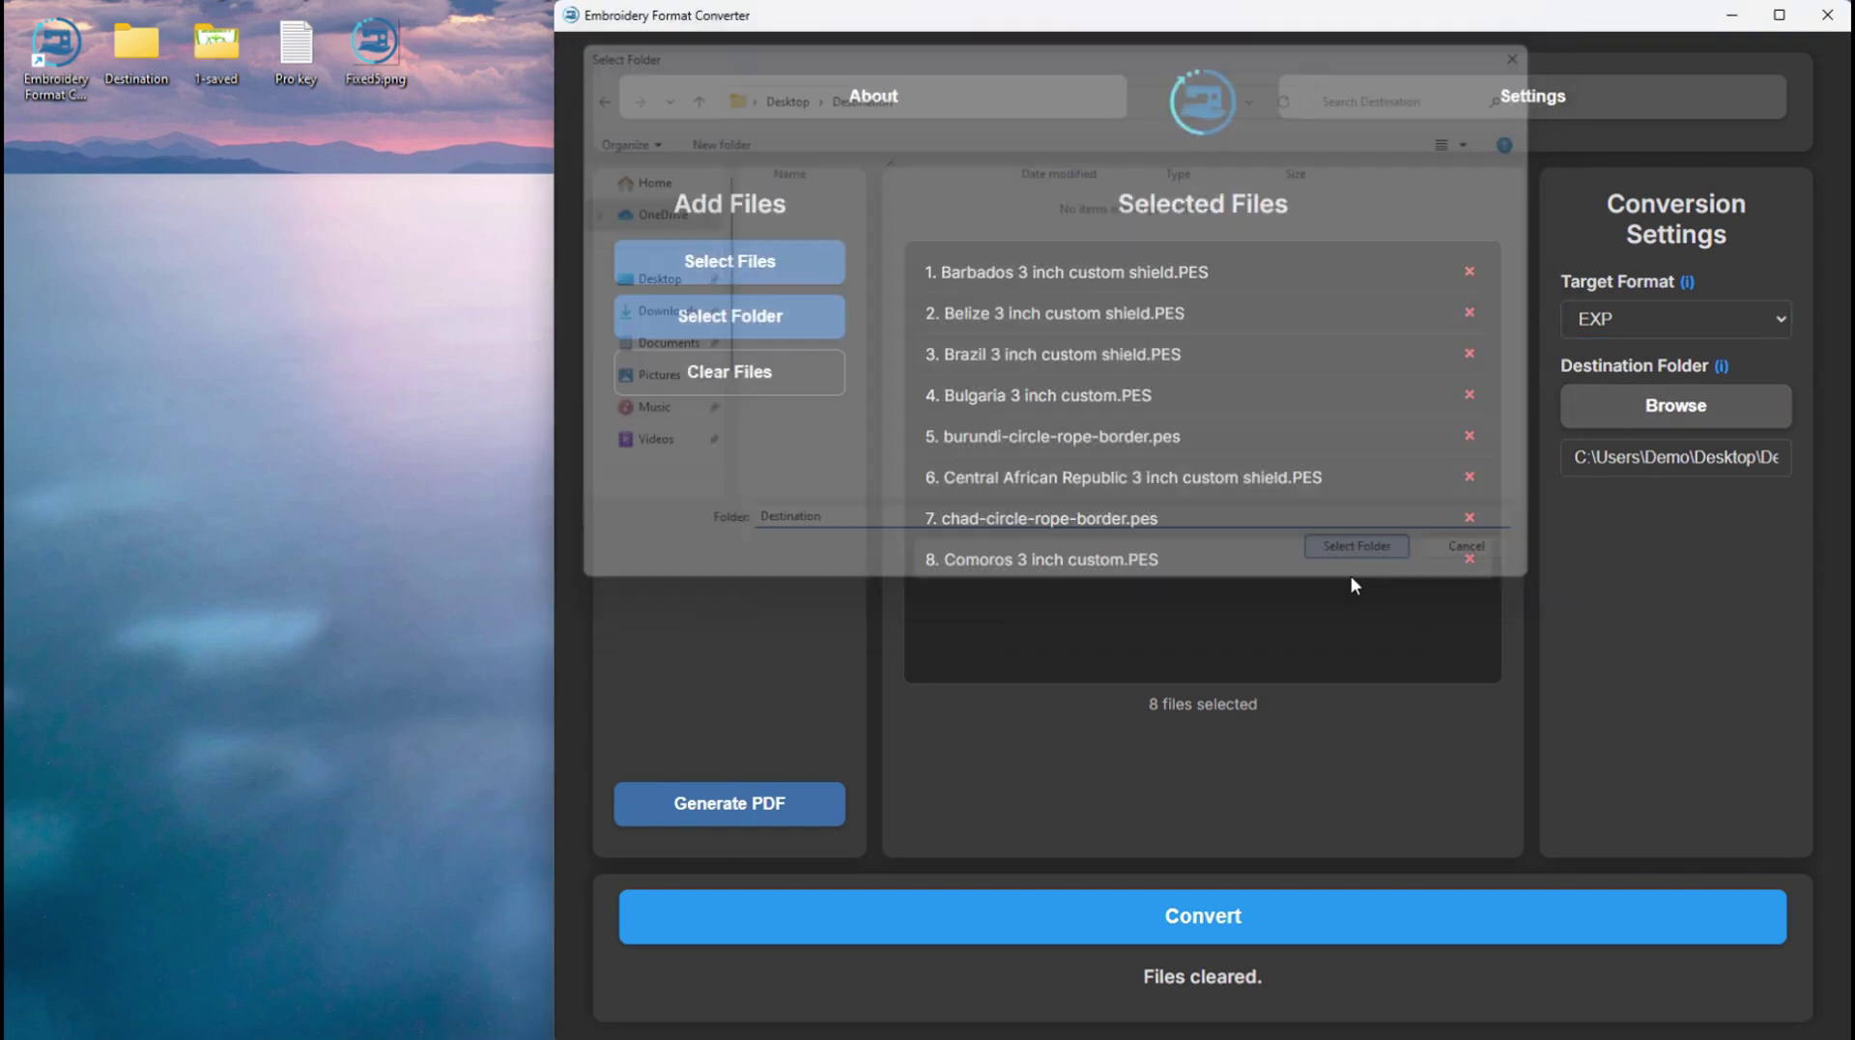
{"action": "left_click", "coordinate": [1220, 923]}
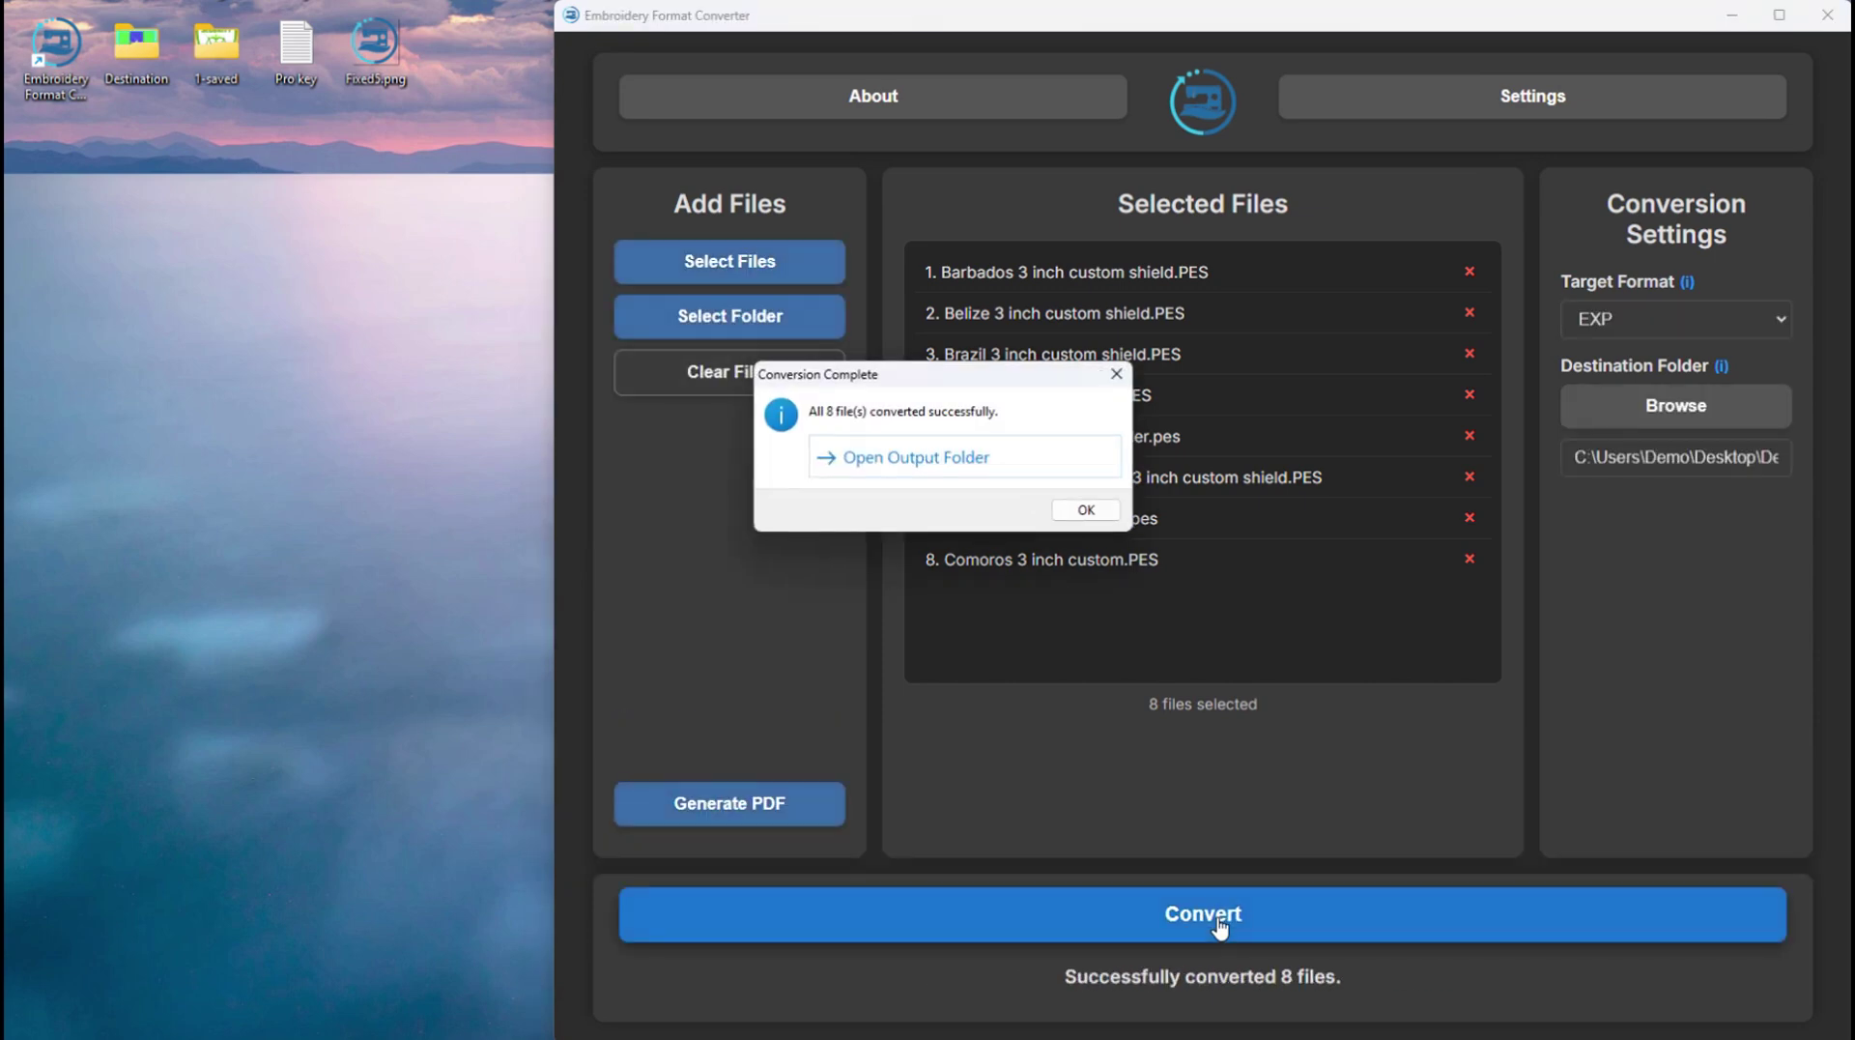
Clear the file list and load all 50 designs from the 50 pes folder
{"action": "left_click", "coordinate": [1086, 513]}
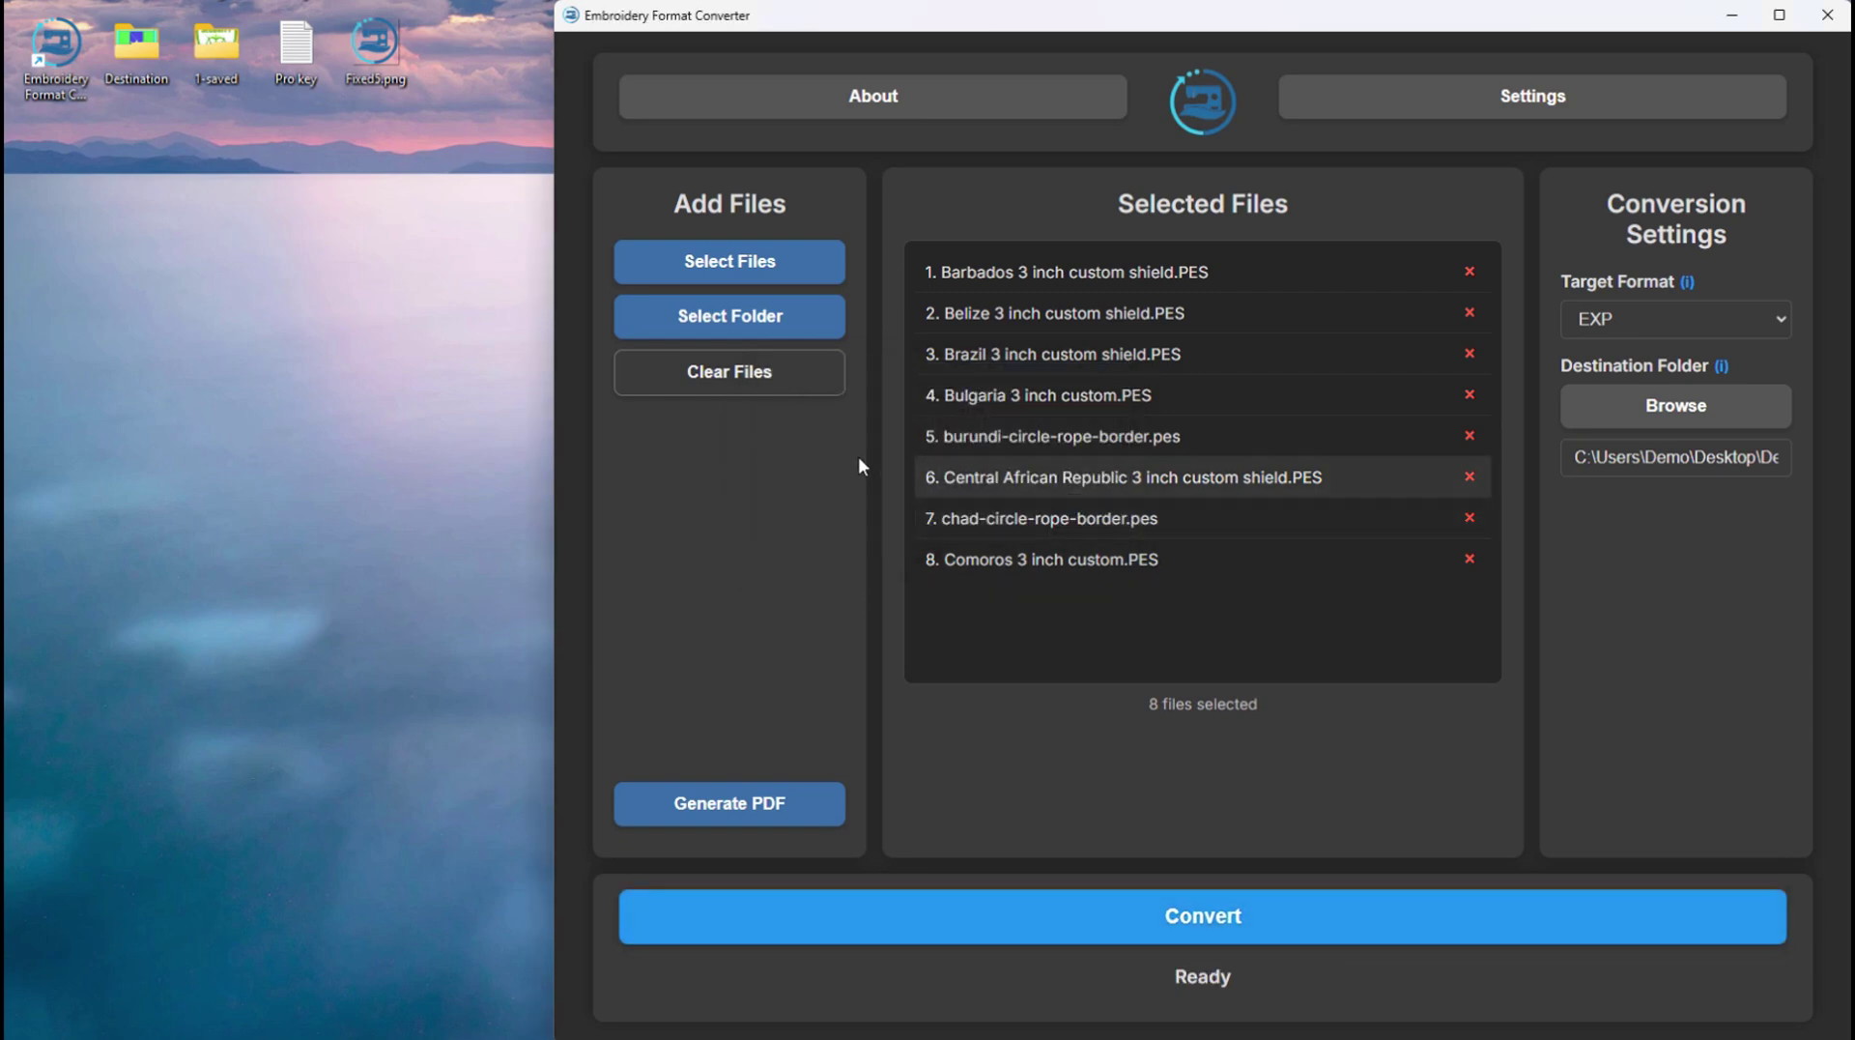
{"action": "left_click", "coordinate": [750, 380]}
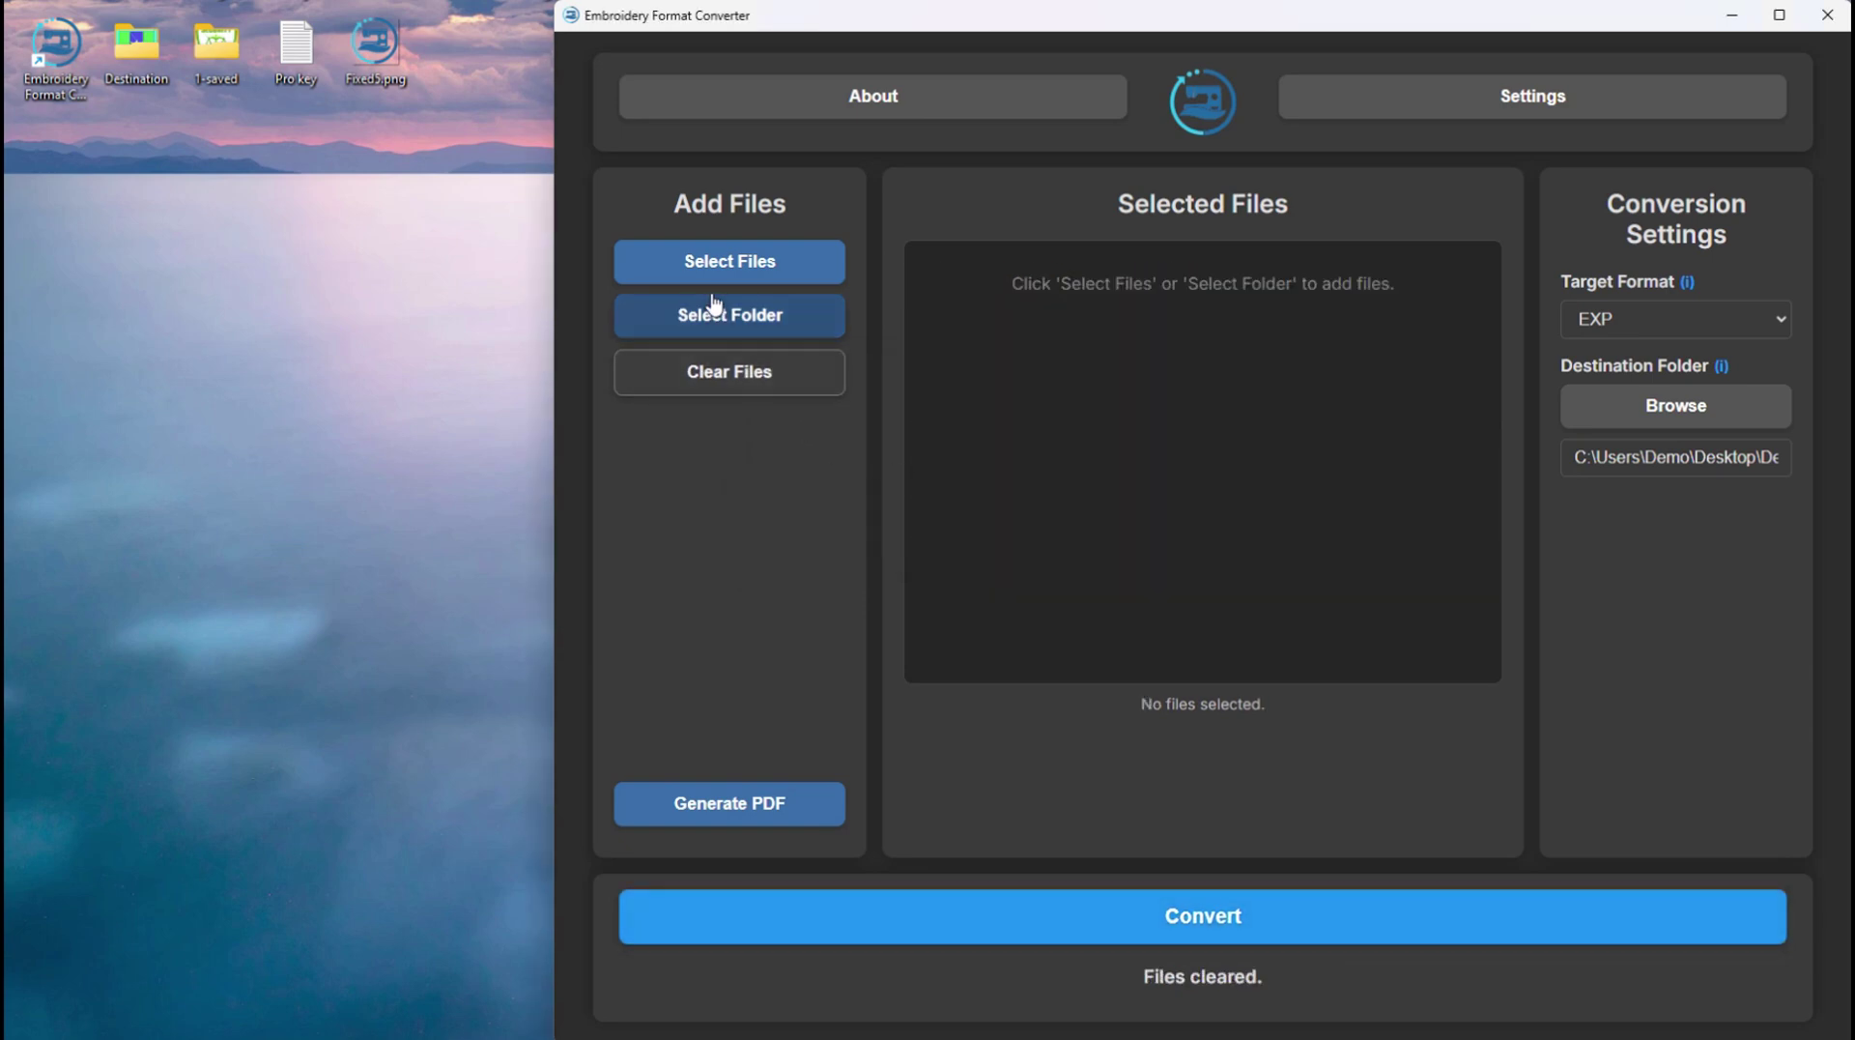
{"action": "left_click", "coordinate": [722, 328]}
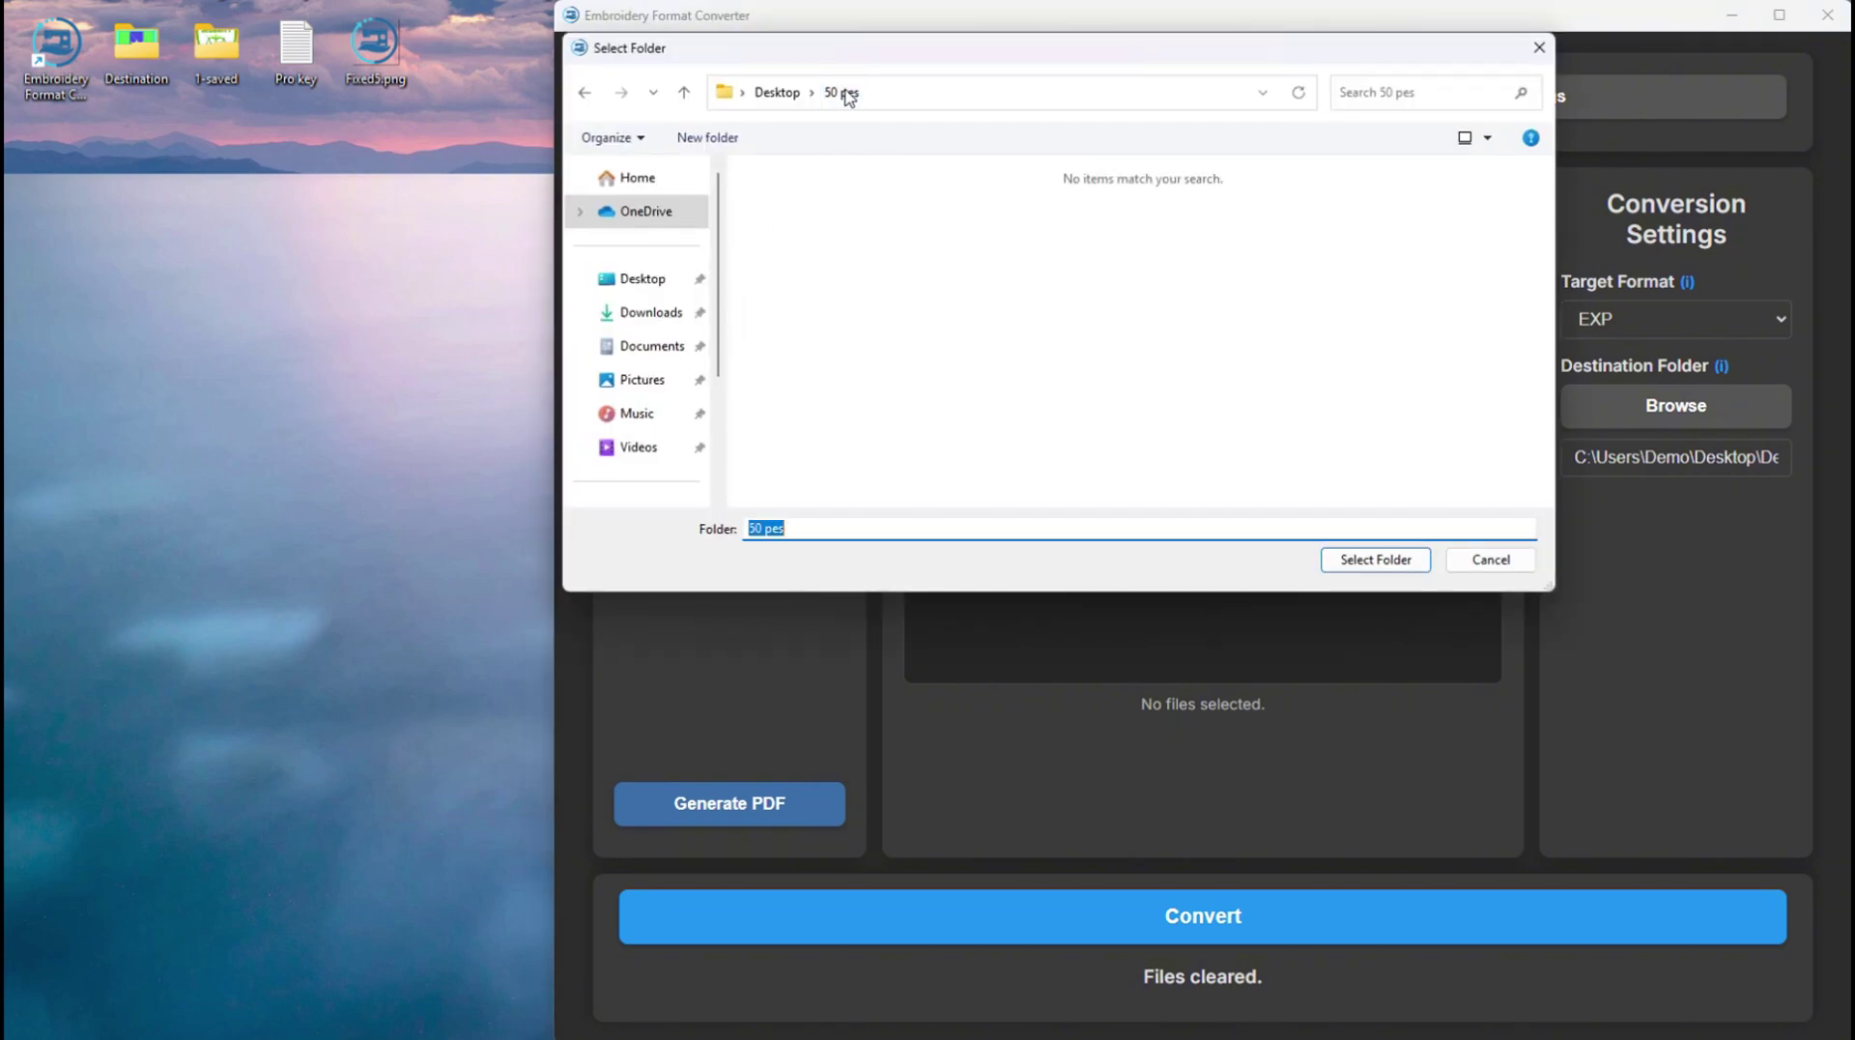
{"action": "left_click", "coordinate": [1363, 562]}
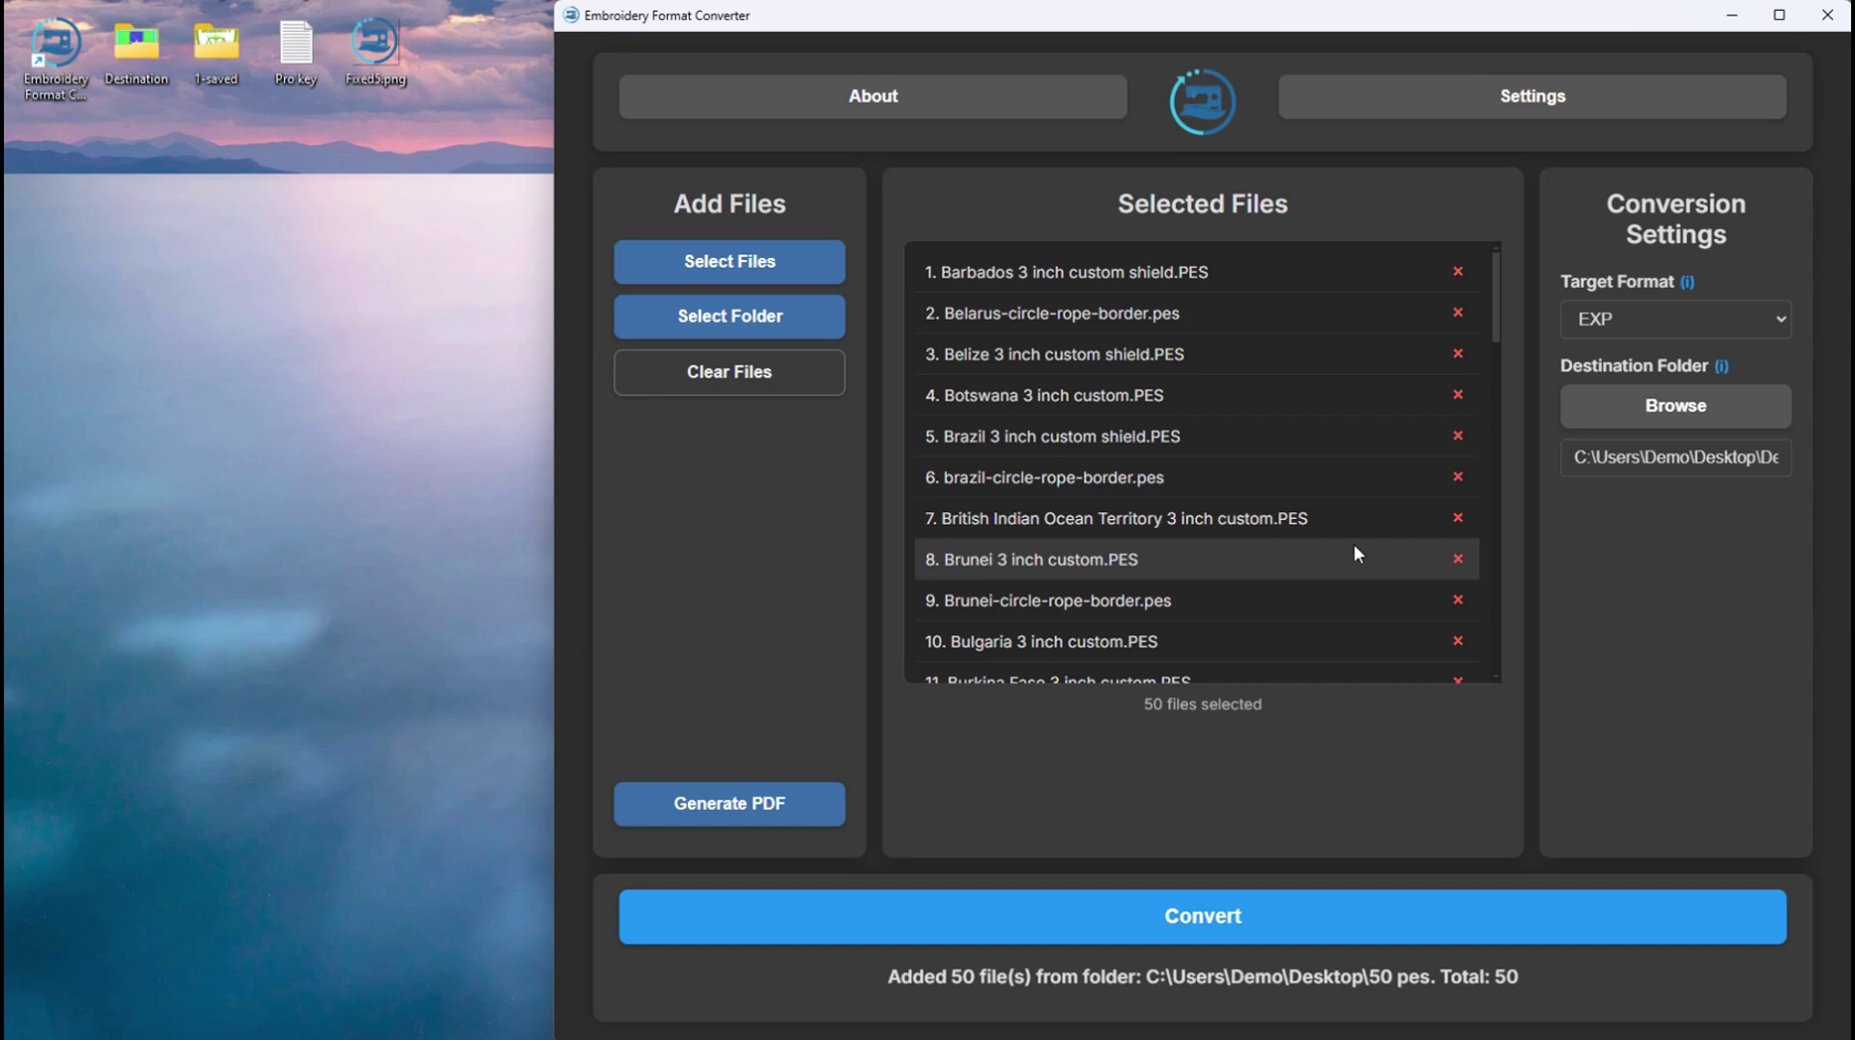
{"action": "scroll", "coordinate": [1336, 507], "scroll_direction": "down", "scroll_amount": 2}
{"action": "scroll", "coordinate": [1345, 521], "scroll_direction": "down", "scroll_amount": 5}
{"action": "scroll", "coordinate": [1353, 546], "scroll_direction": "down", "scroll_amount": 3}
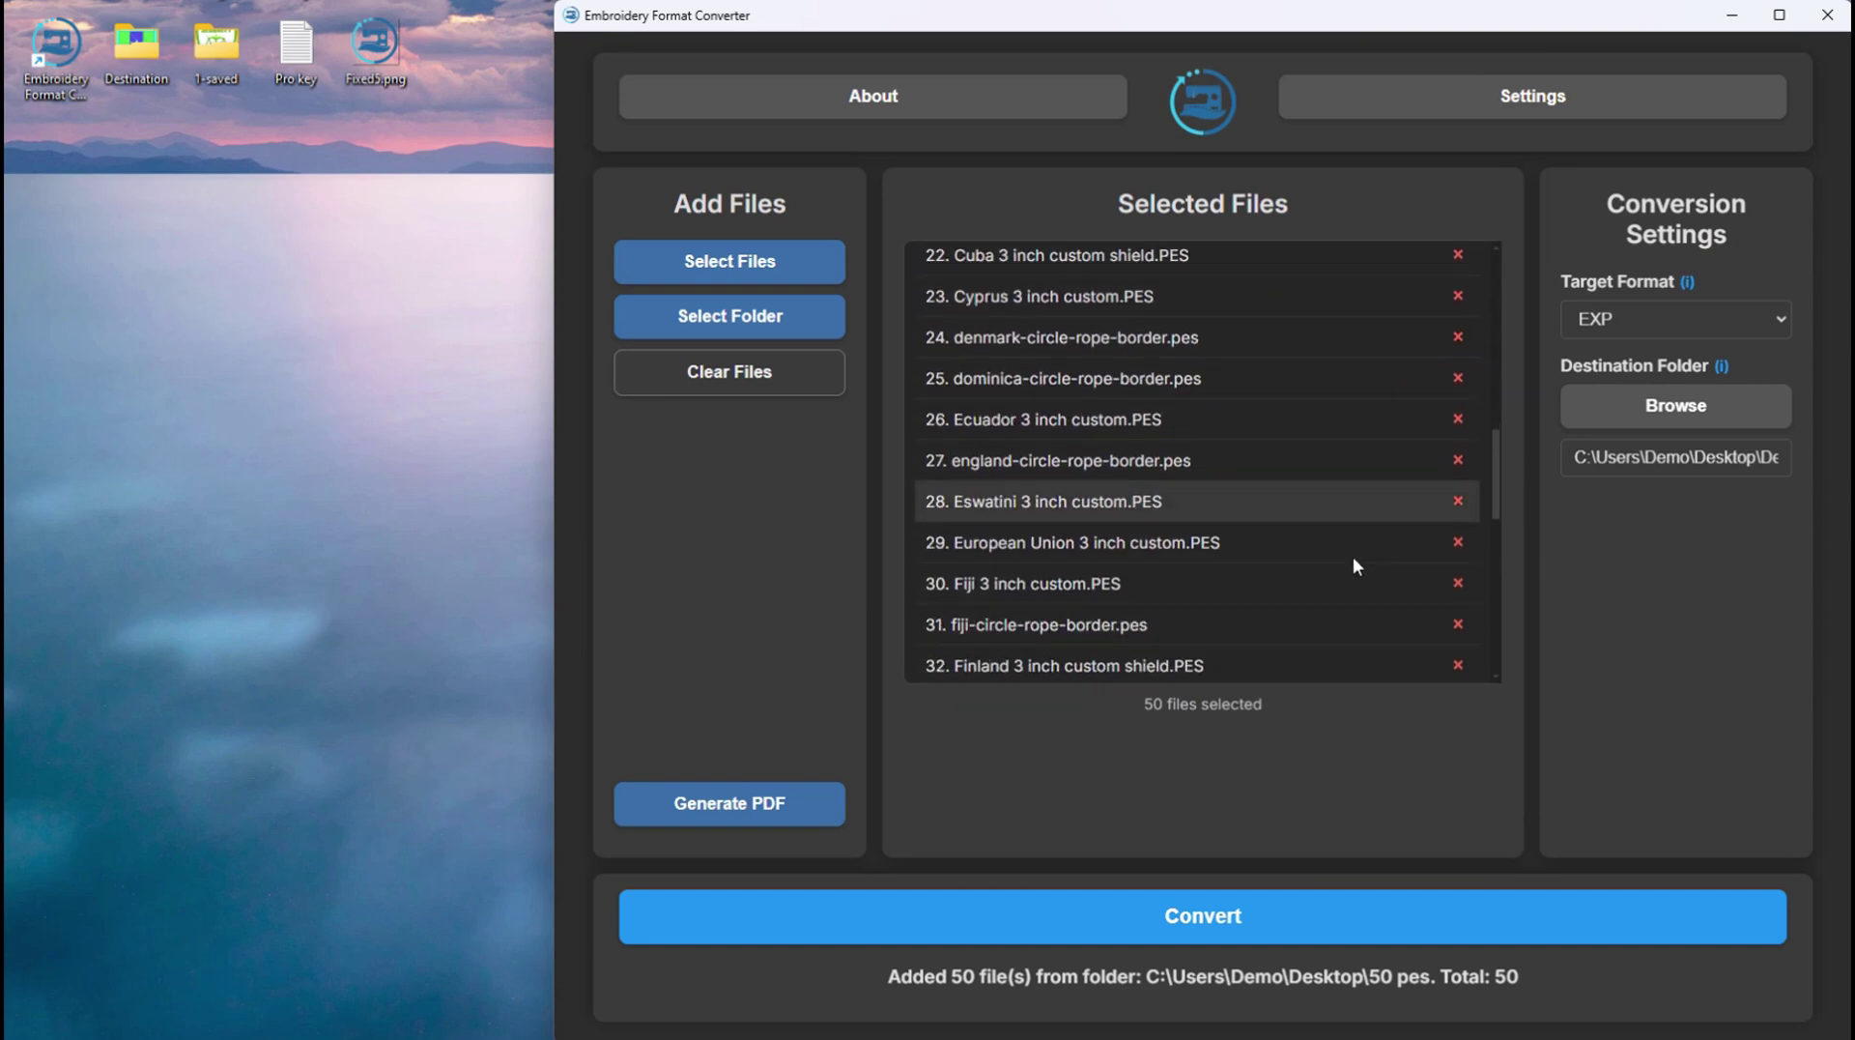
{"action": "scroll", "coordinate": [1353, 559], "scroll_direction": "down", "scroll_amount": 6}
{"action": "scroll", "coordinate": [1353, 560], "scroll_direction": "down", "scroll_amount": 3}
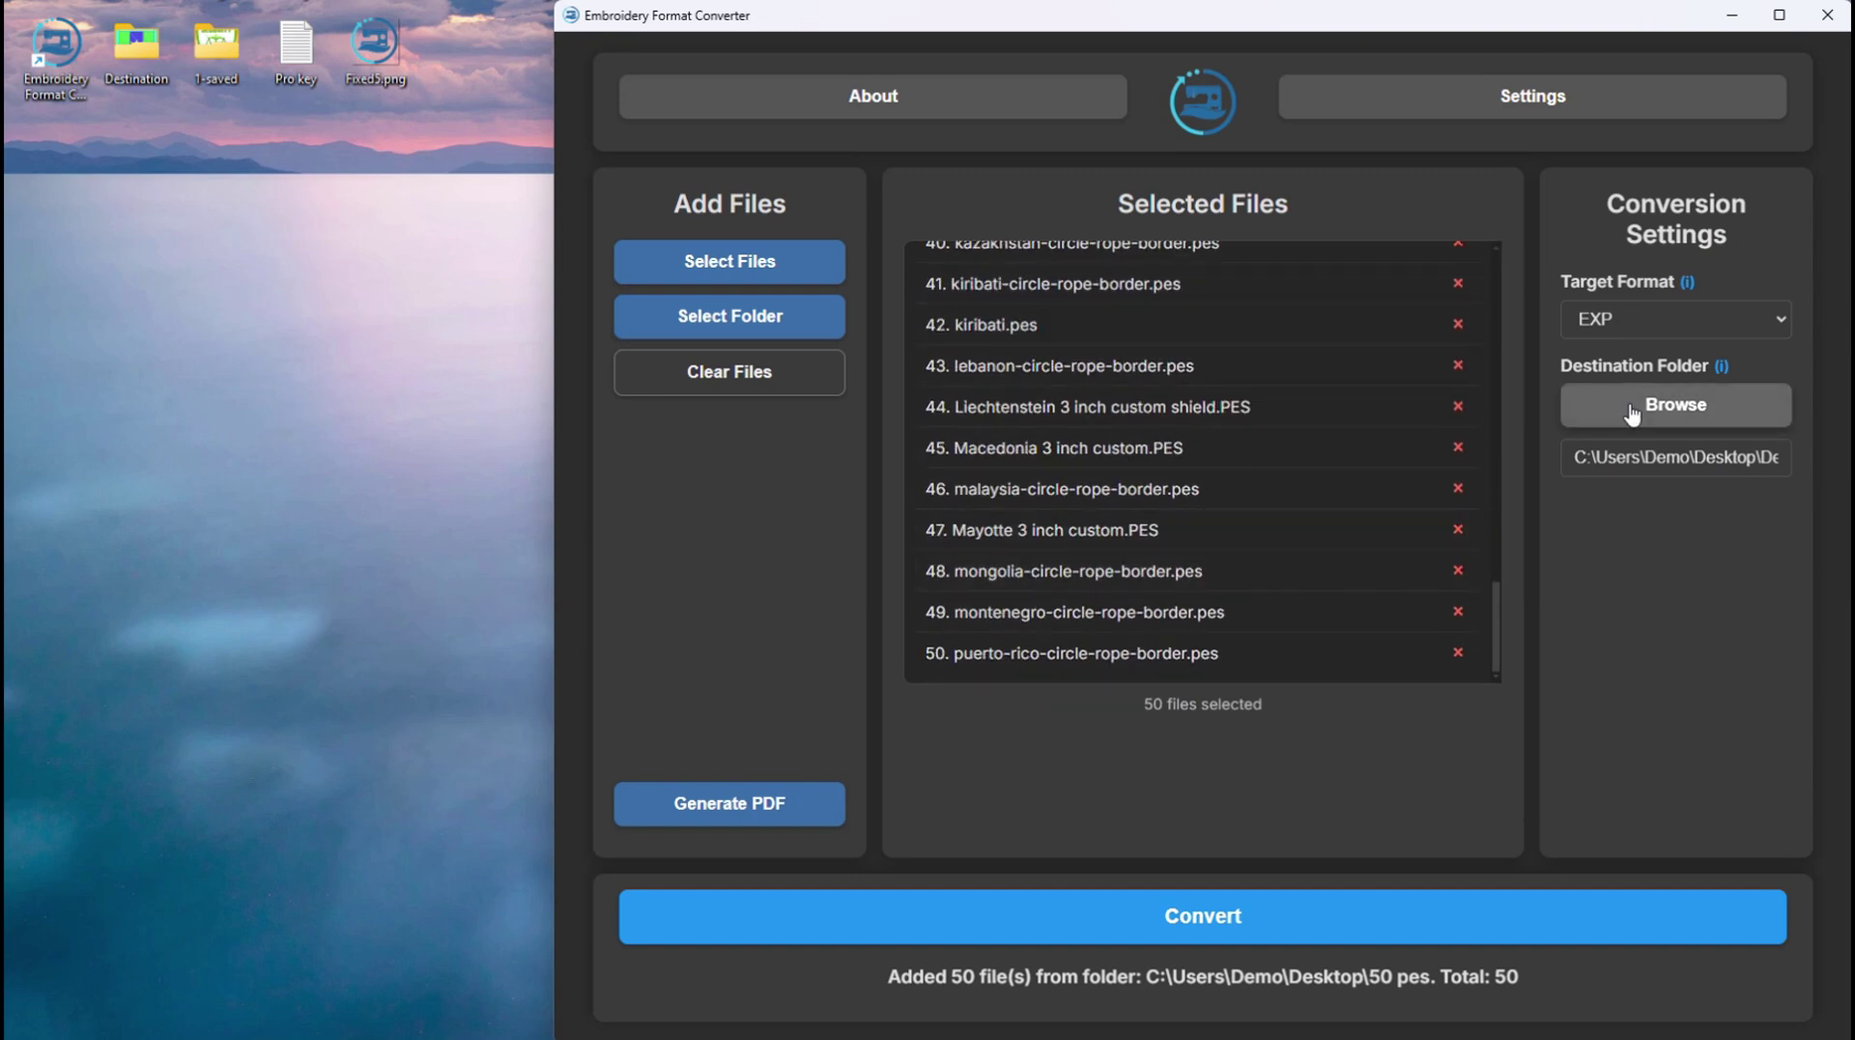
Convert all 50 designs to JEF into Desktop\Destination
{"action": "left_click", "coordinate": [1621, 321]}
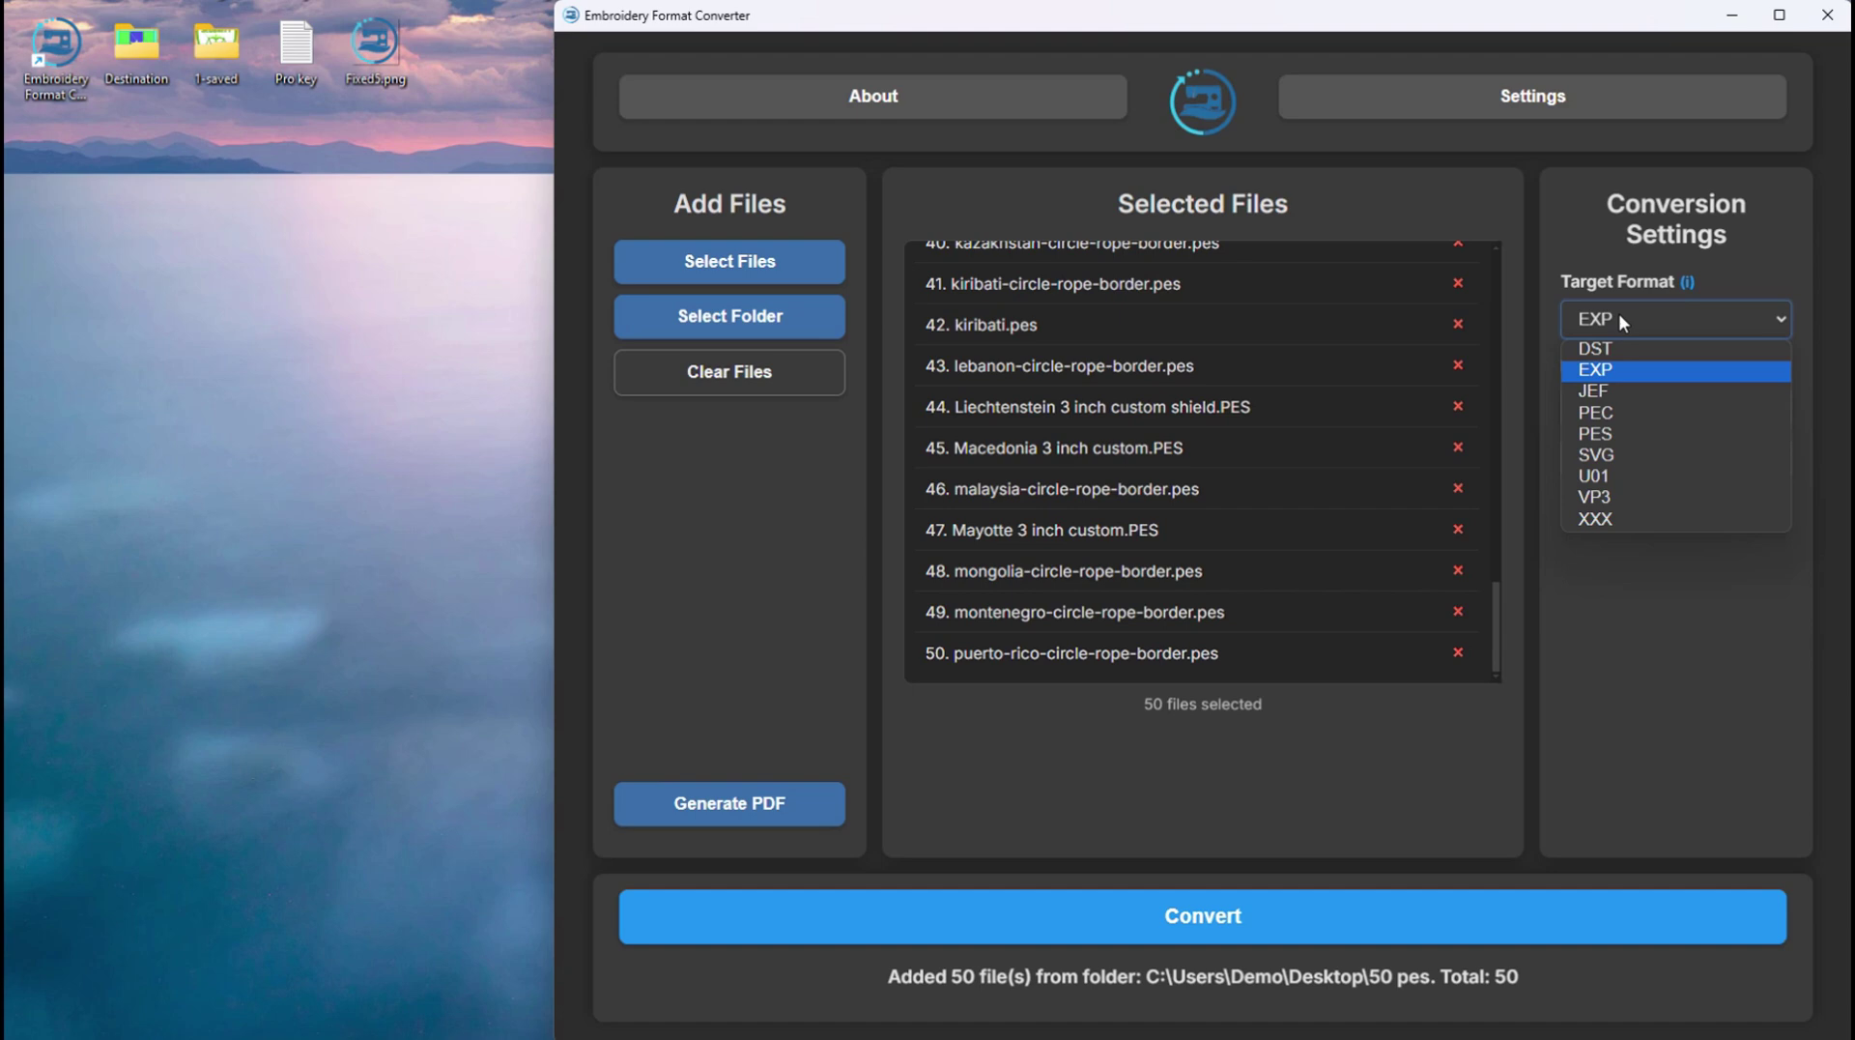
{"action": "left_click", "coordinate": [1620, 391]}
{"action": "left_click", "coordinate": [1650, 420]}
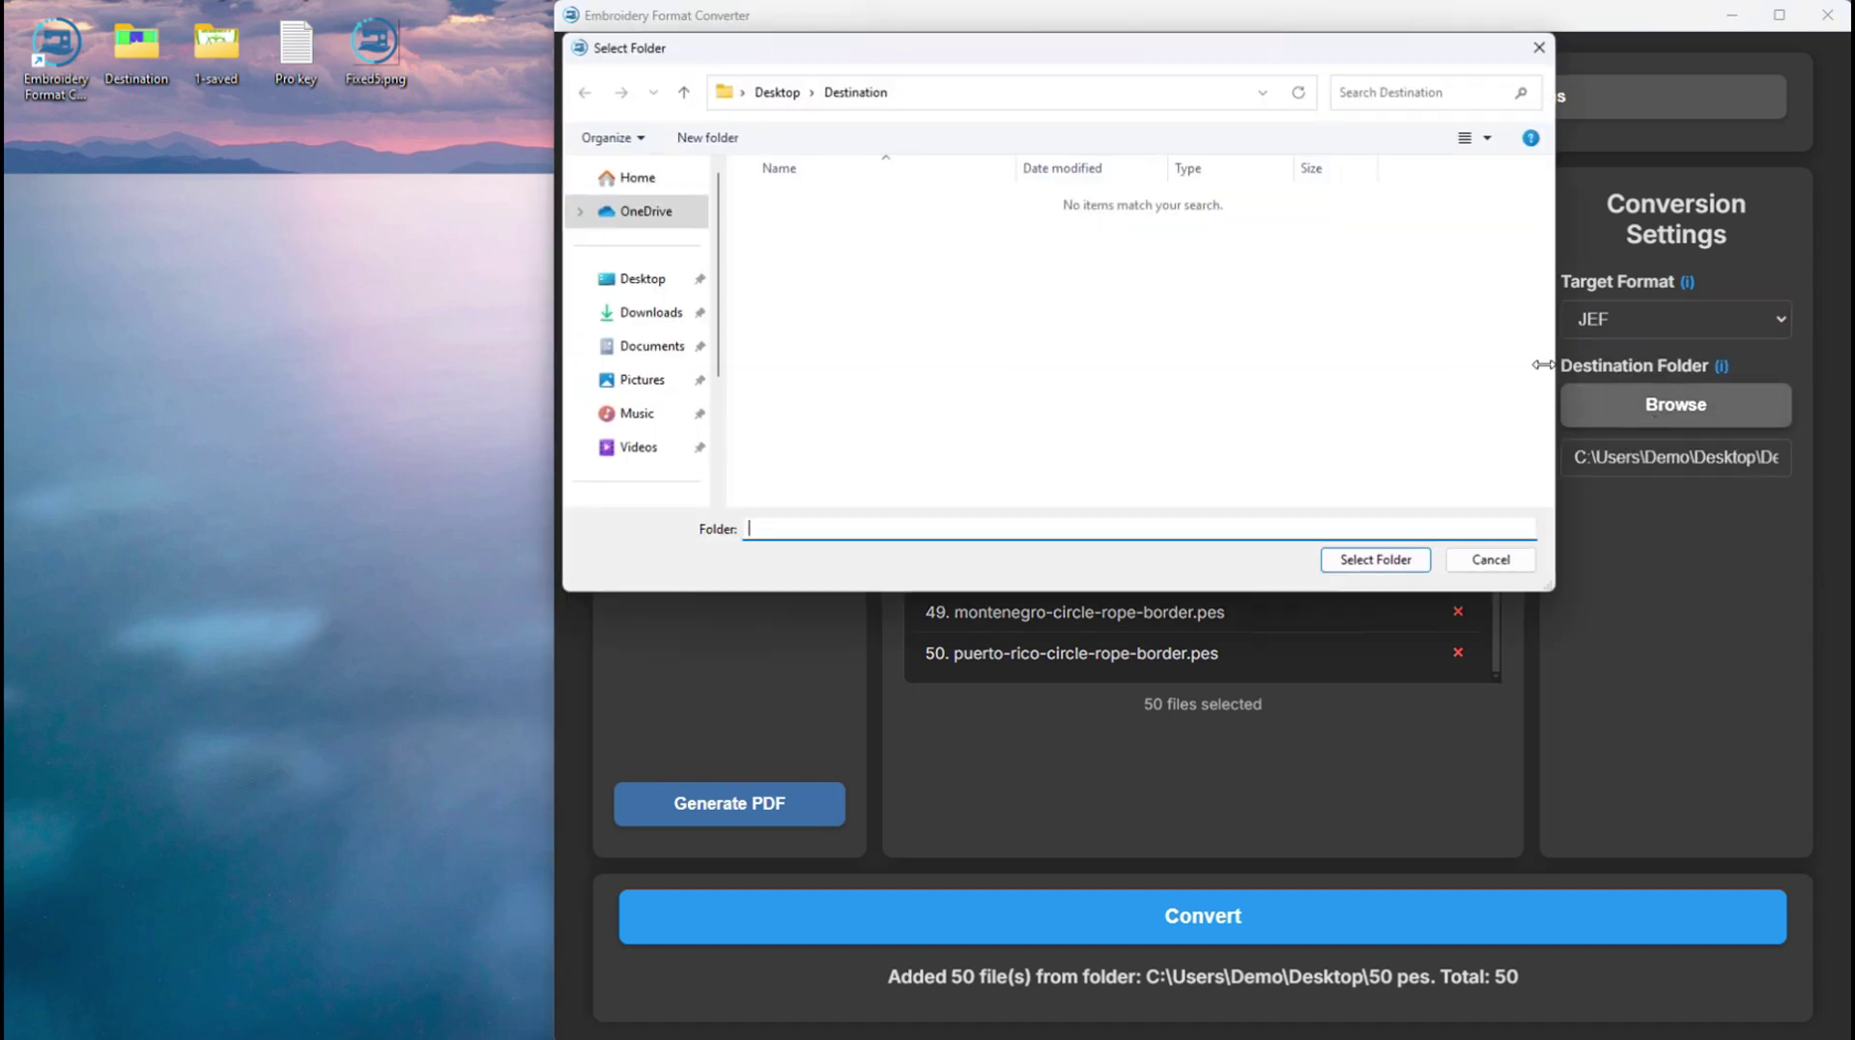
{"action": "left_click", "coordinate": [856, 91]}
{"action": "left_click", "coordinate": [1386, 552]}
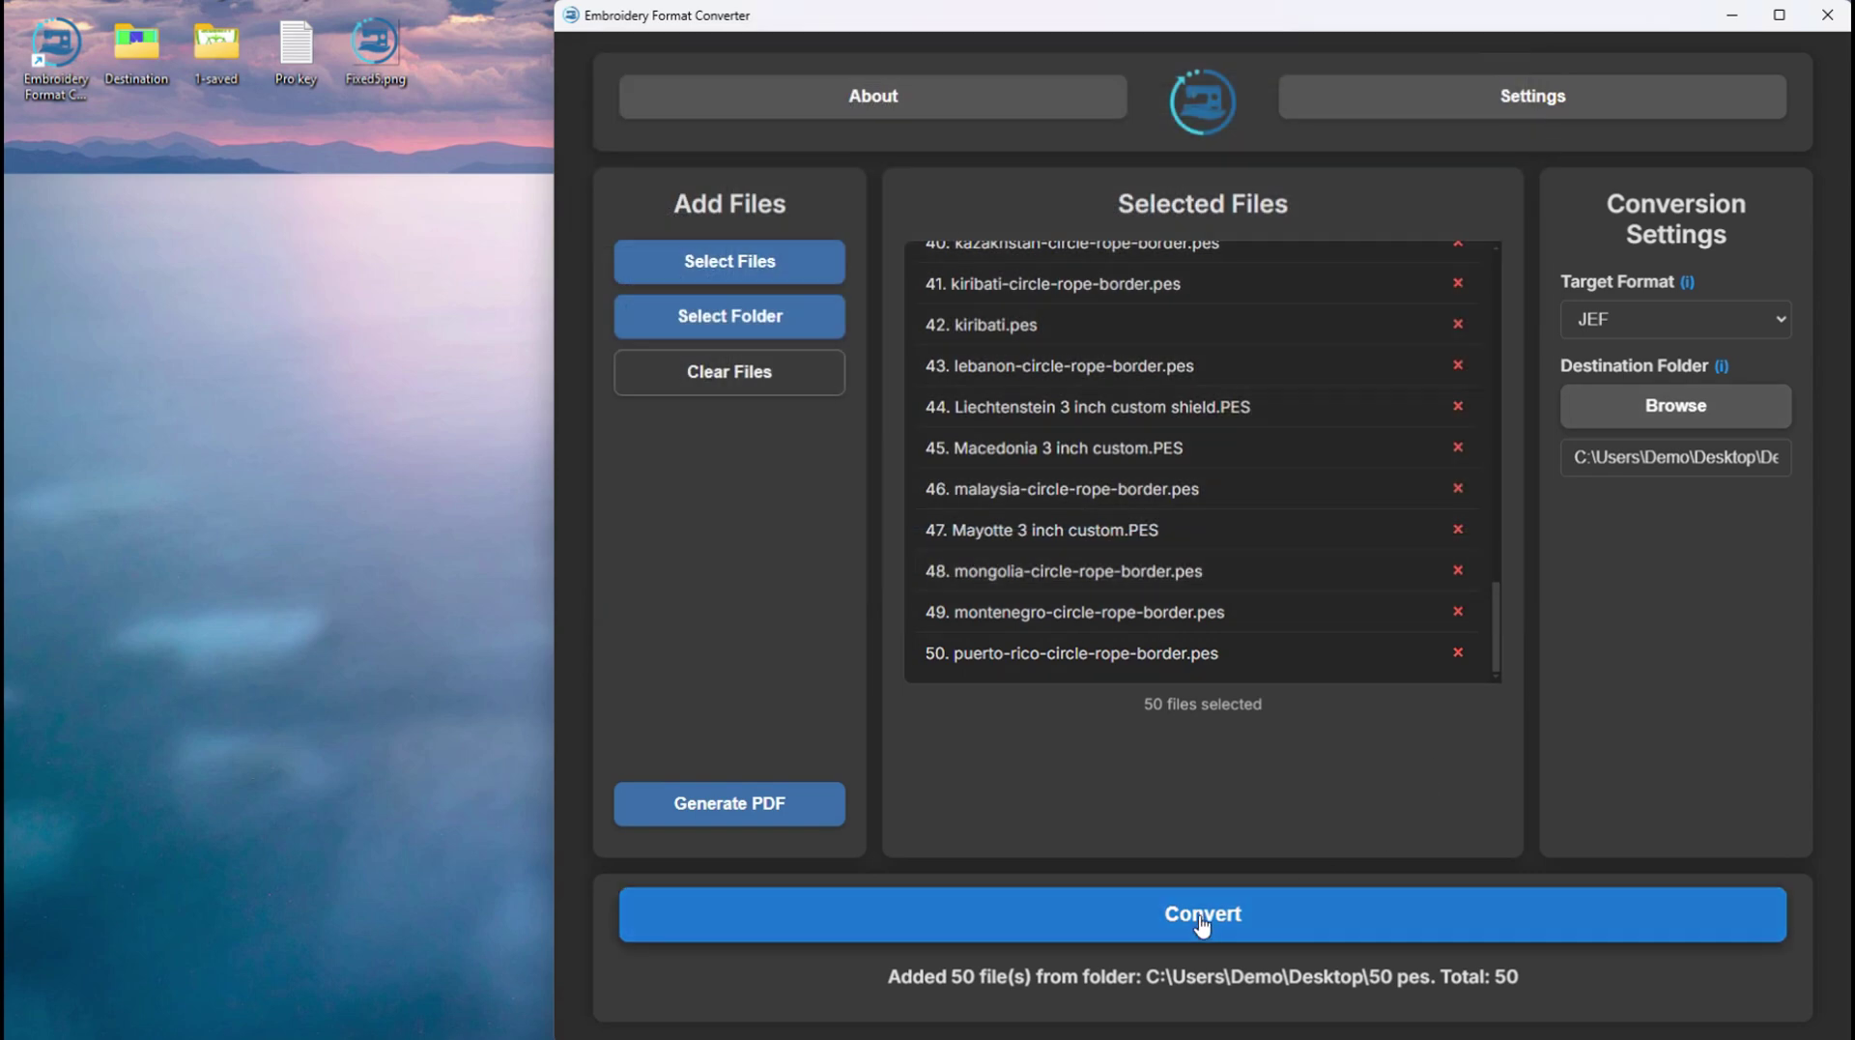
{"action": "left_click", "coordinate": [1201, 925]}
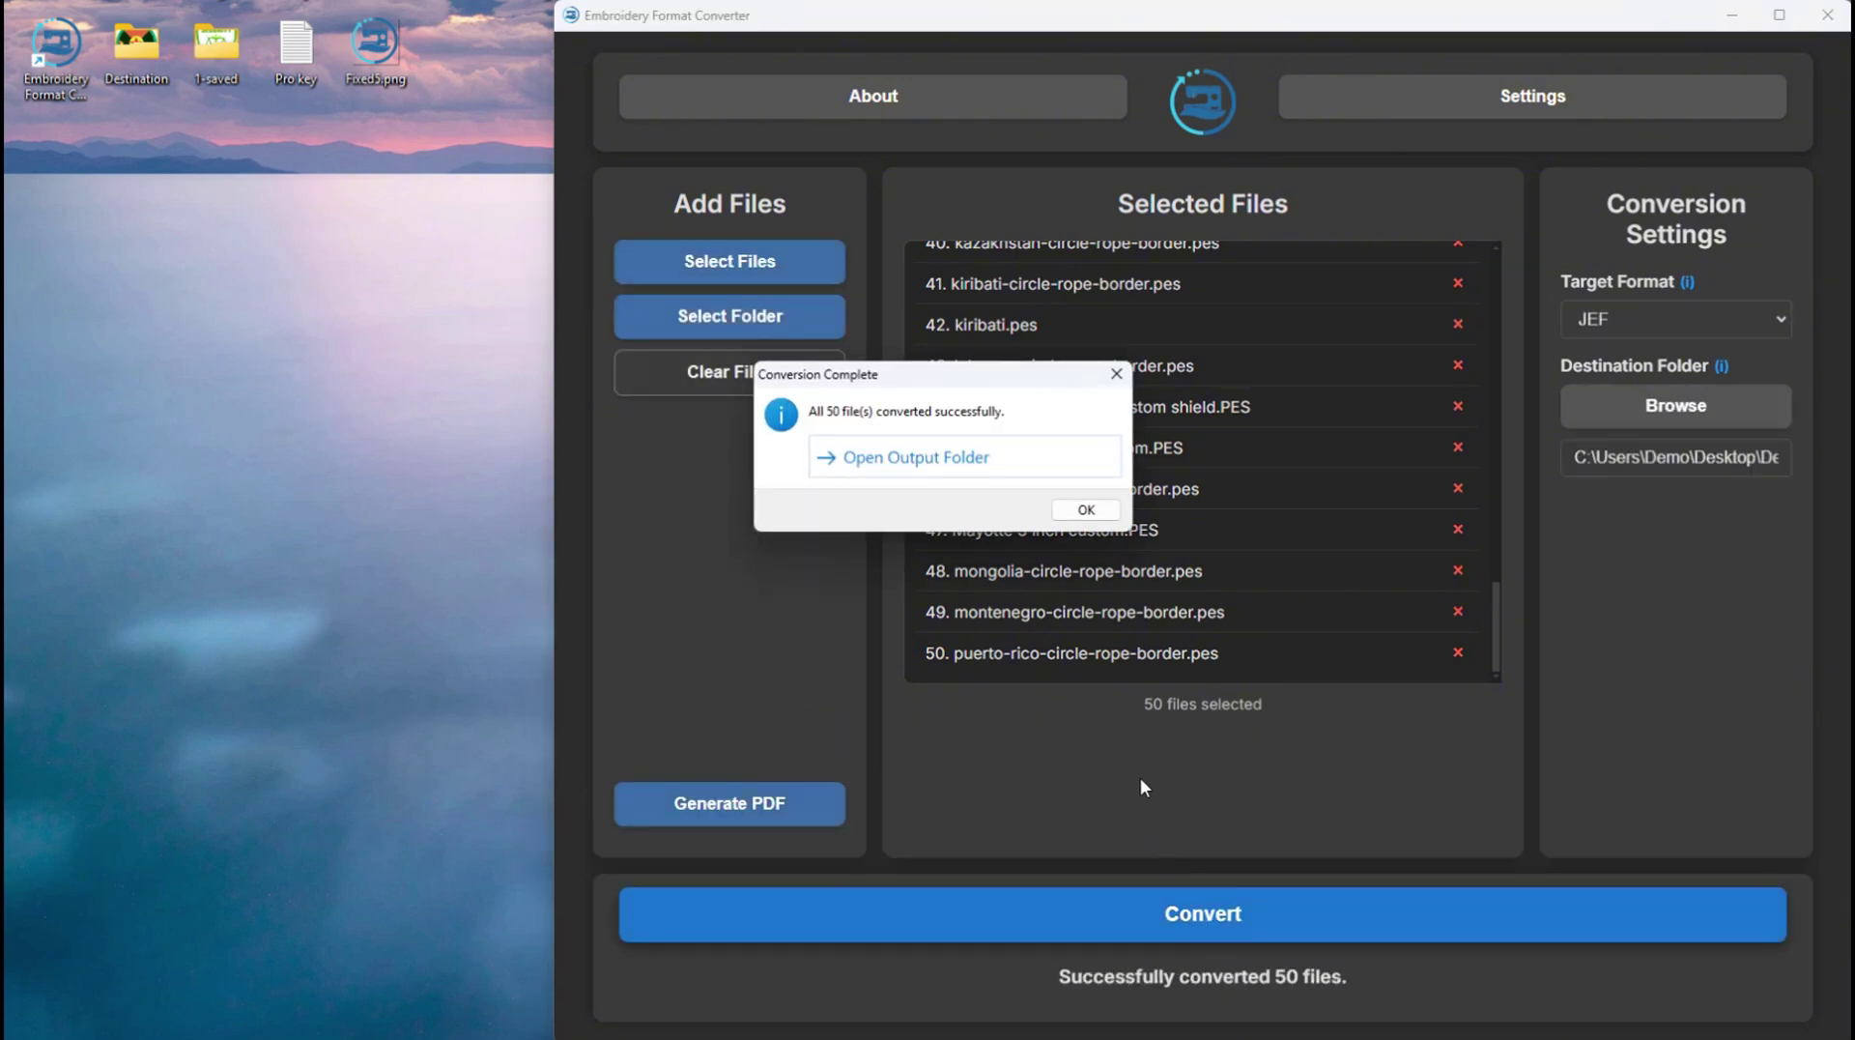
Load only Barbados 3 inch custom shield from 50 pes and open the conversion settings
{"action": "left_click", "coordinate": [1085, 509]}
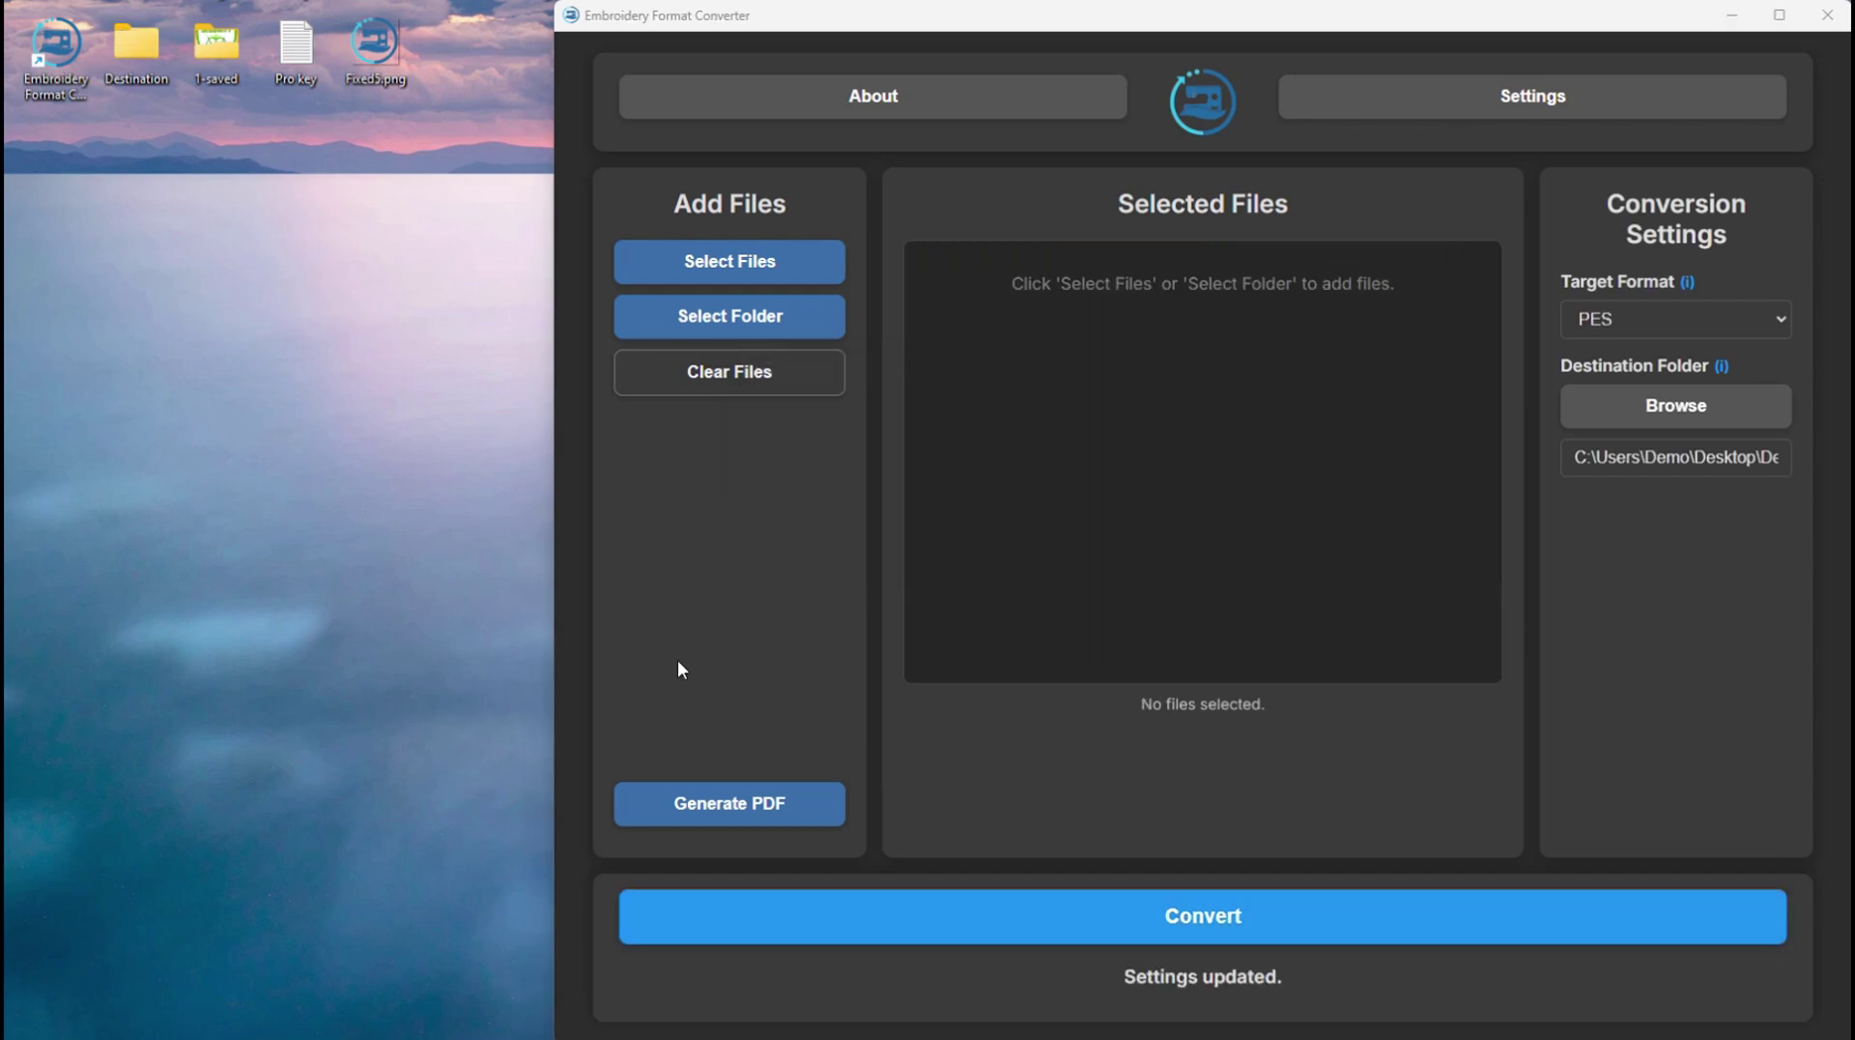
{"action": "left_click", "coordinate": [746, 274]}
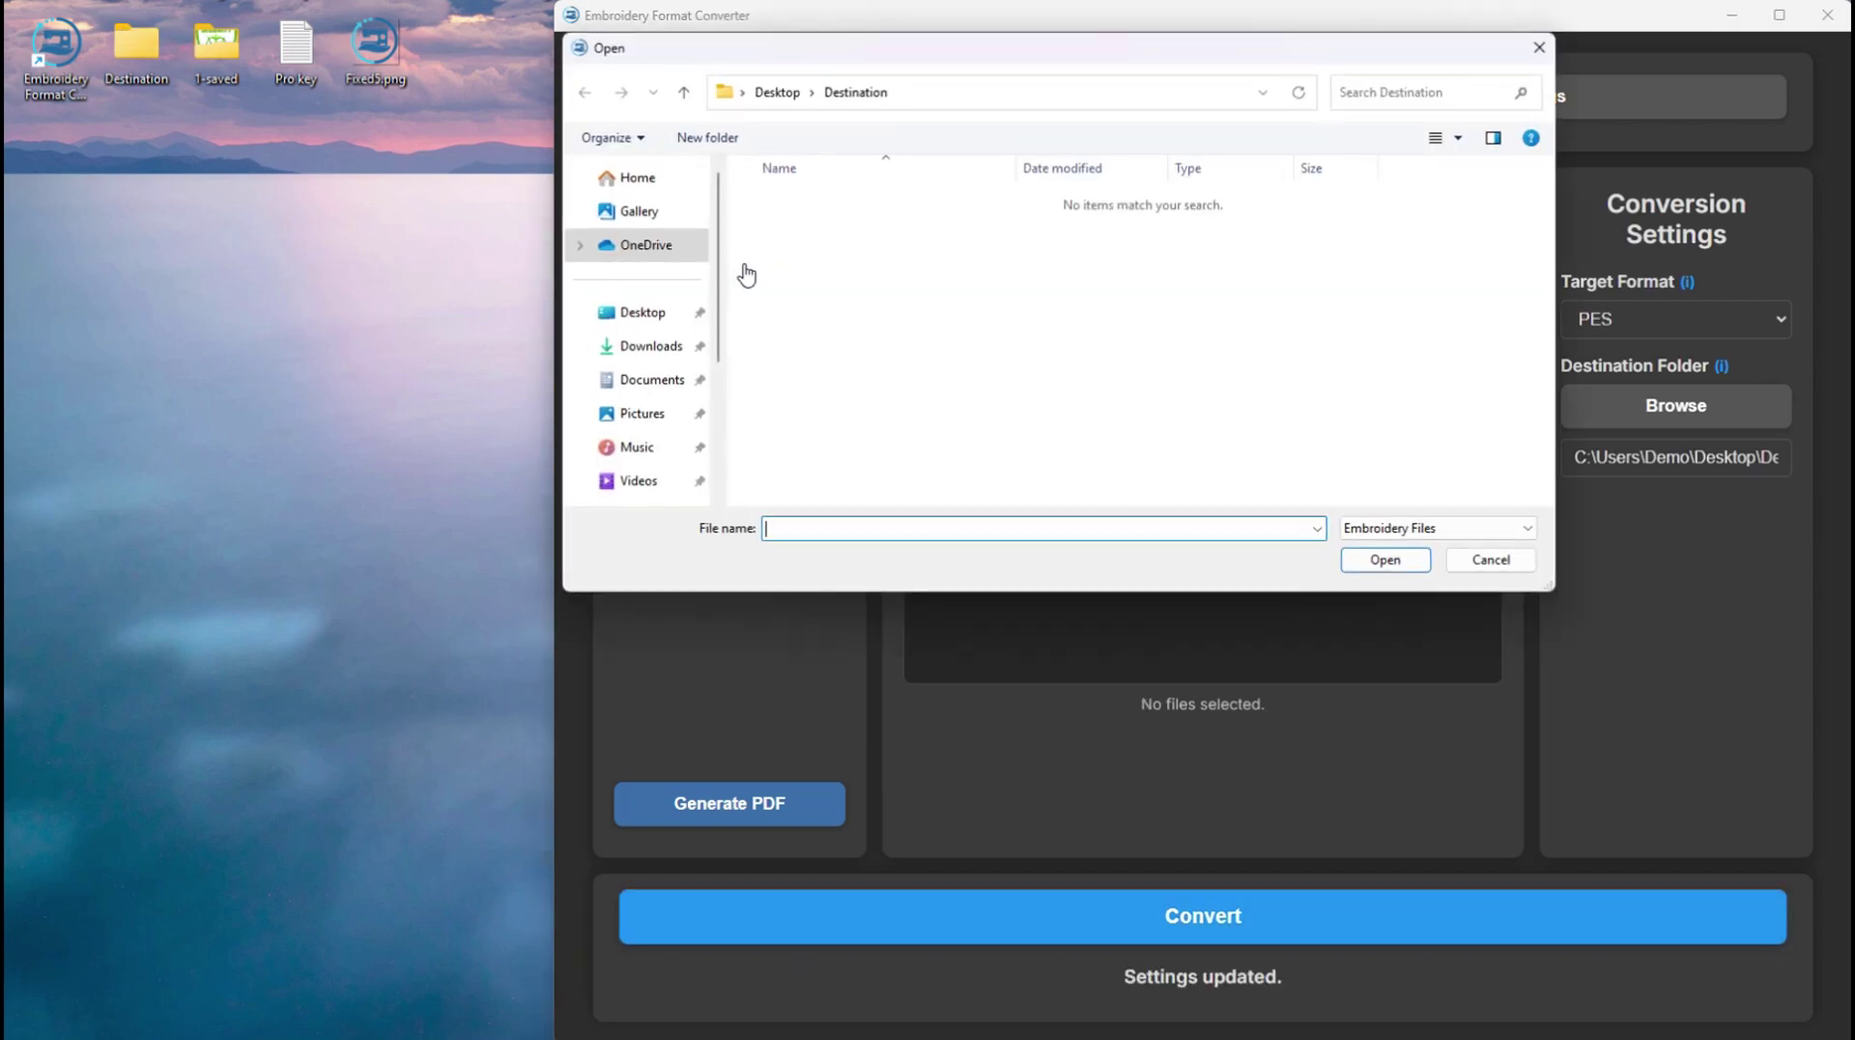
{"action": "left_click", "coordinate": [778, 92]}
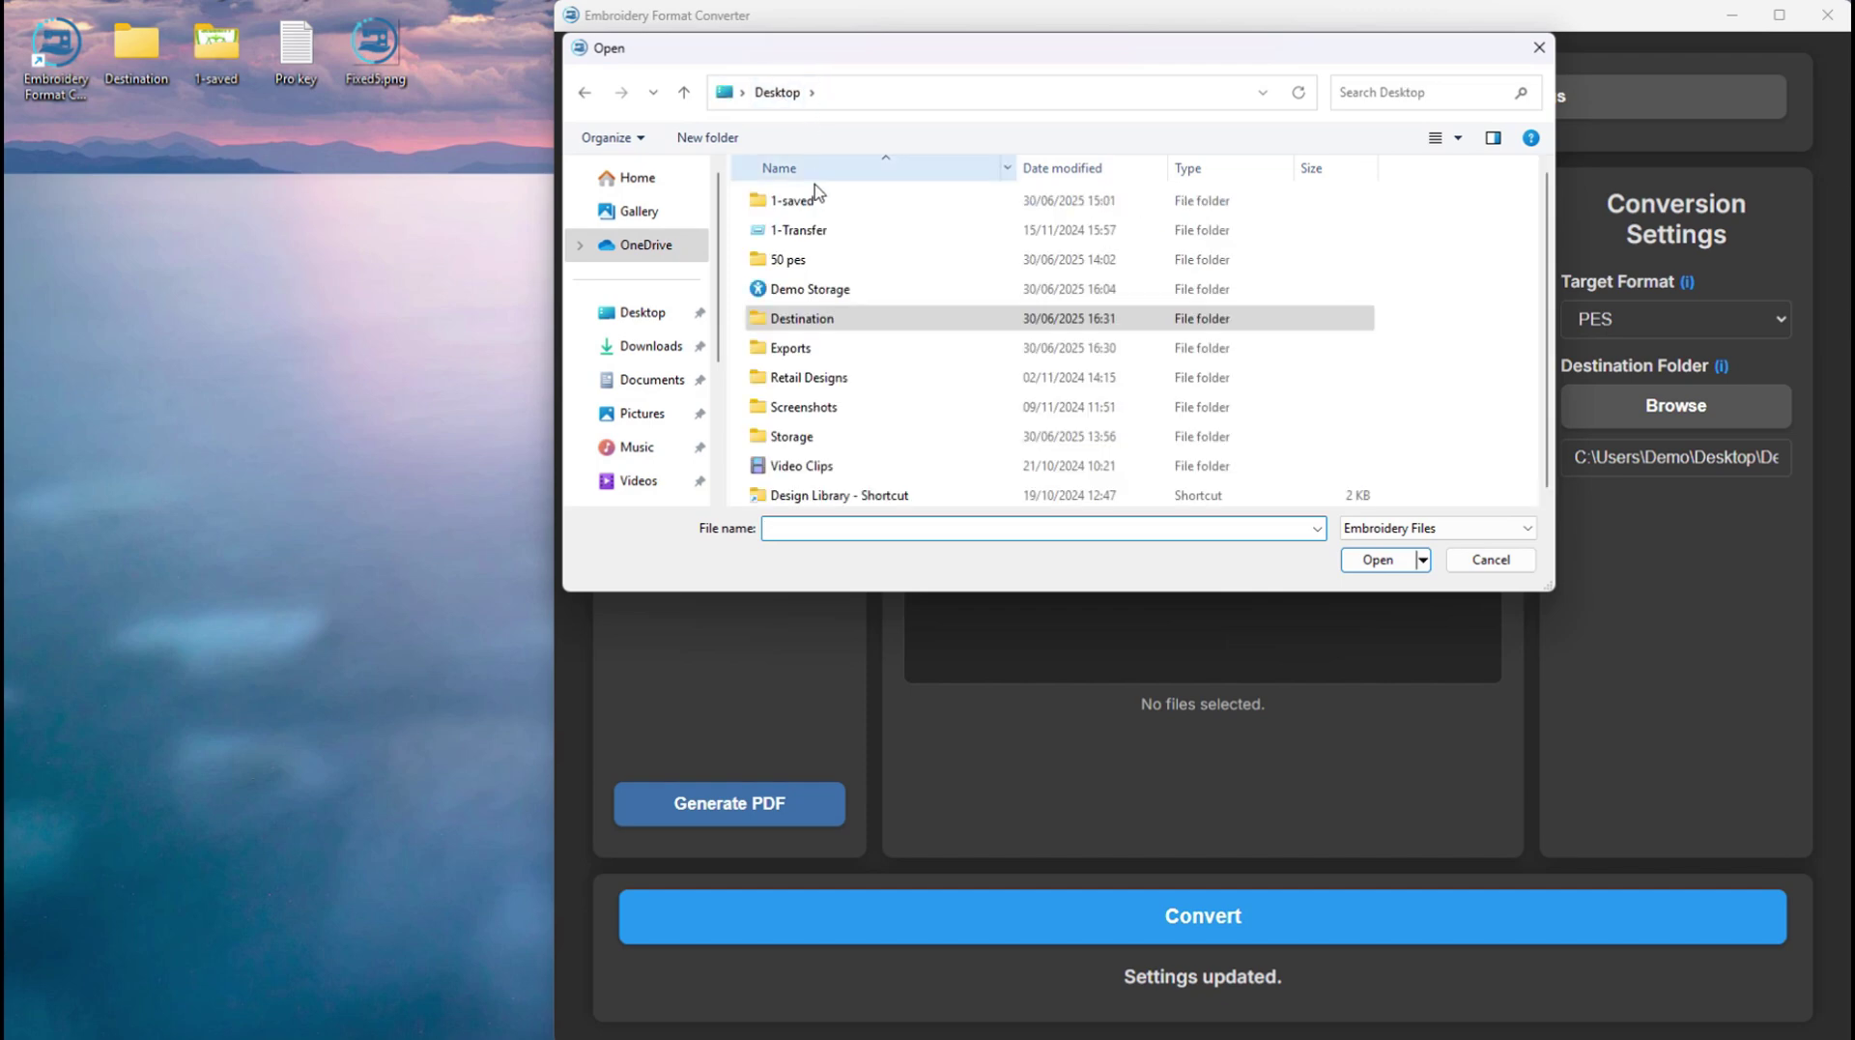
{"action": "double_click", "coordinate": [819, 259]}
{"action": "left_click", "coordinate": [820, 268]}
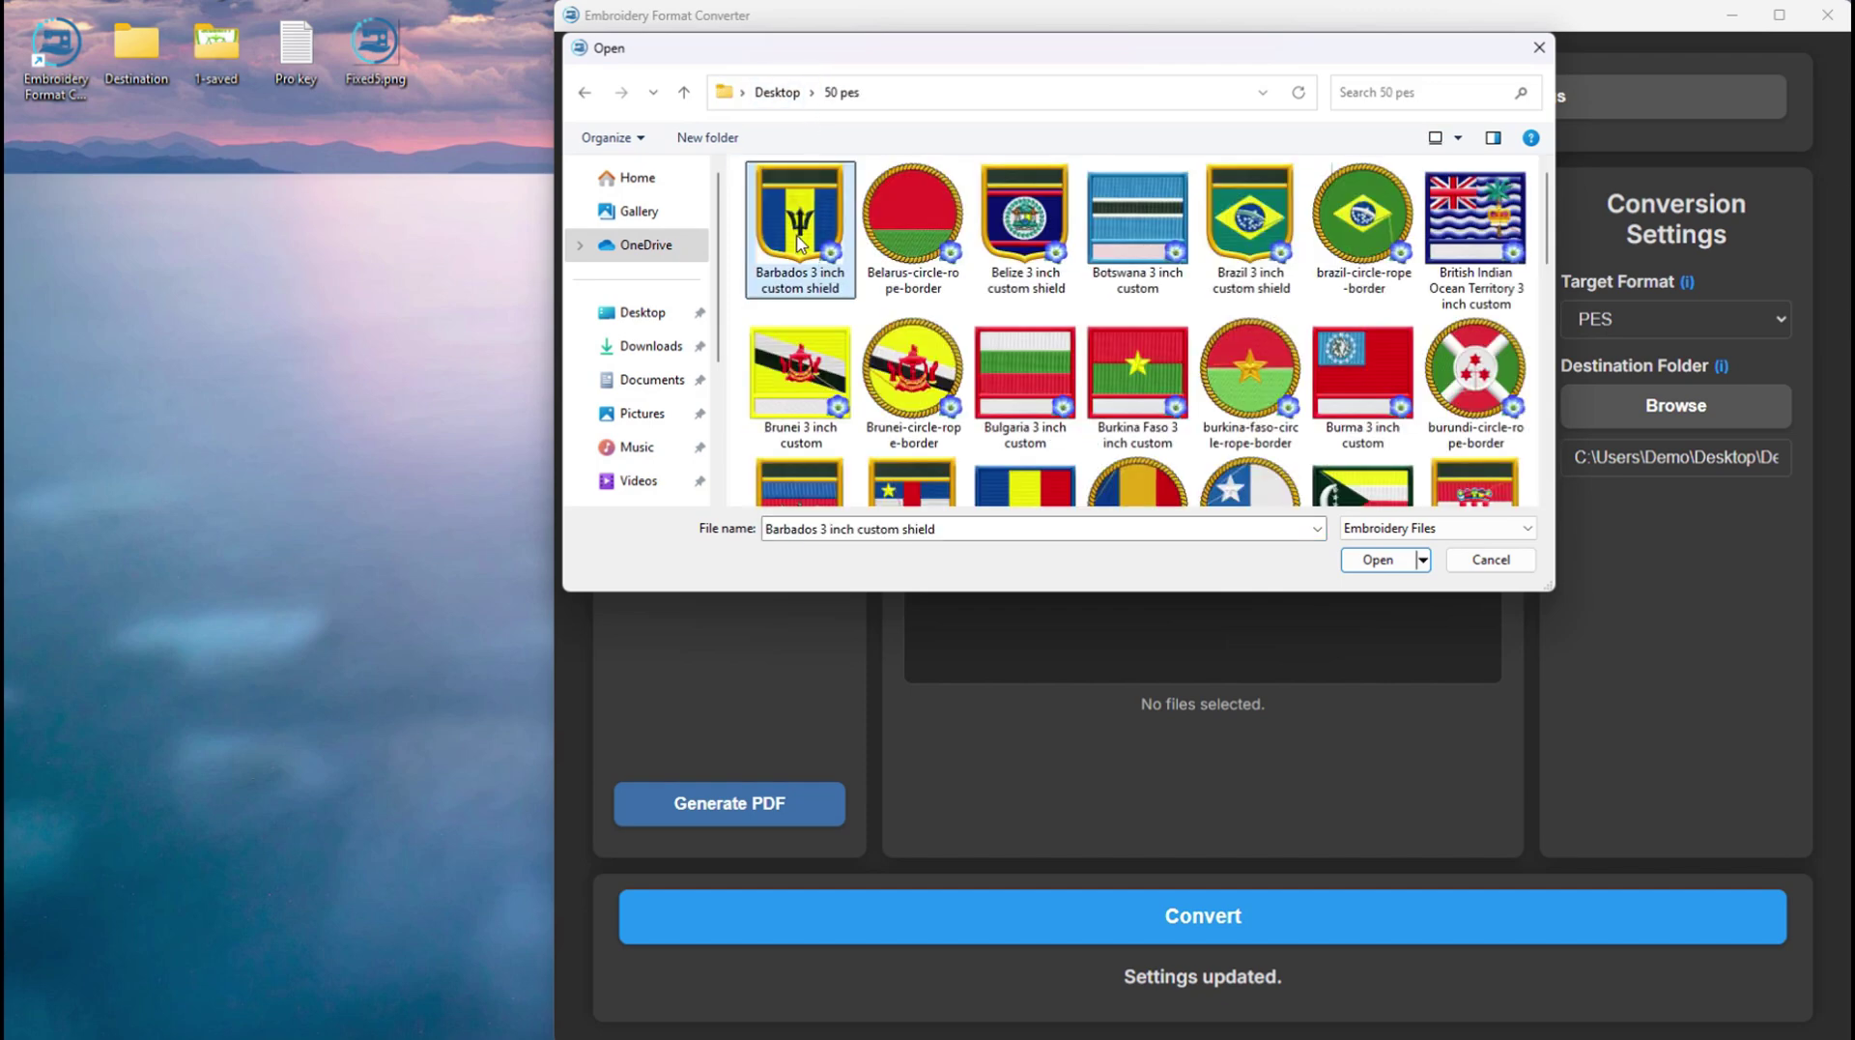
{"action": "left_click", "coordinate": [1353, 563]}
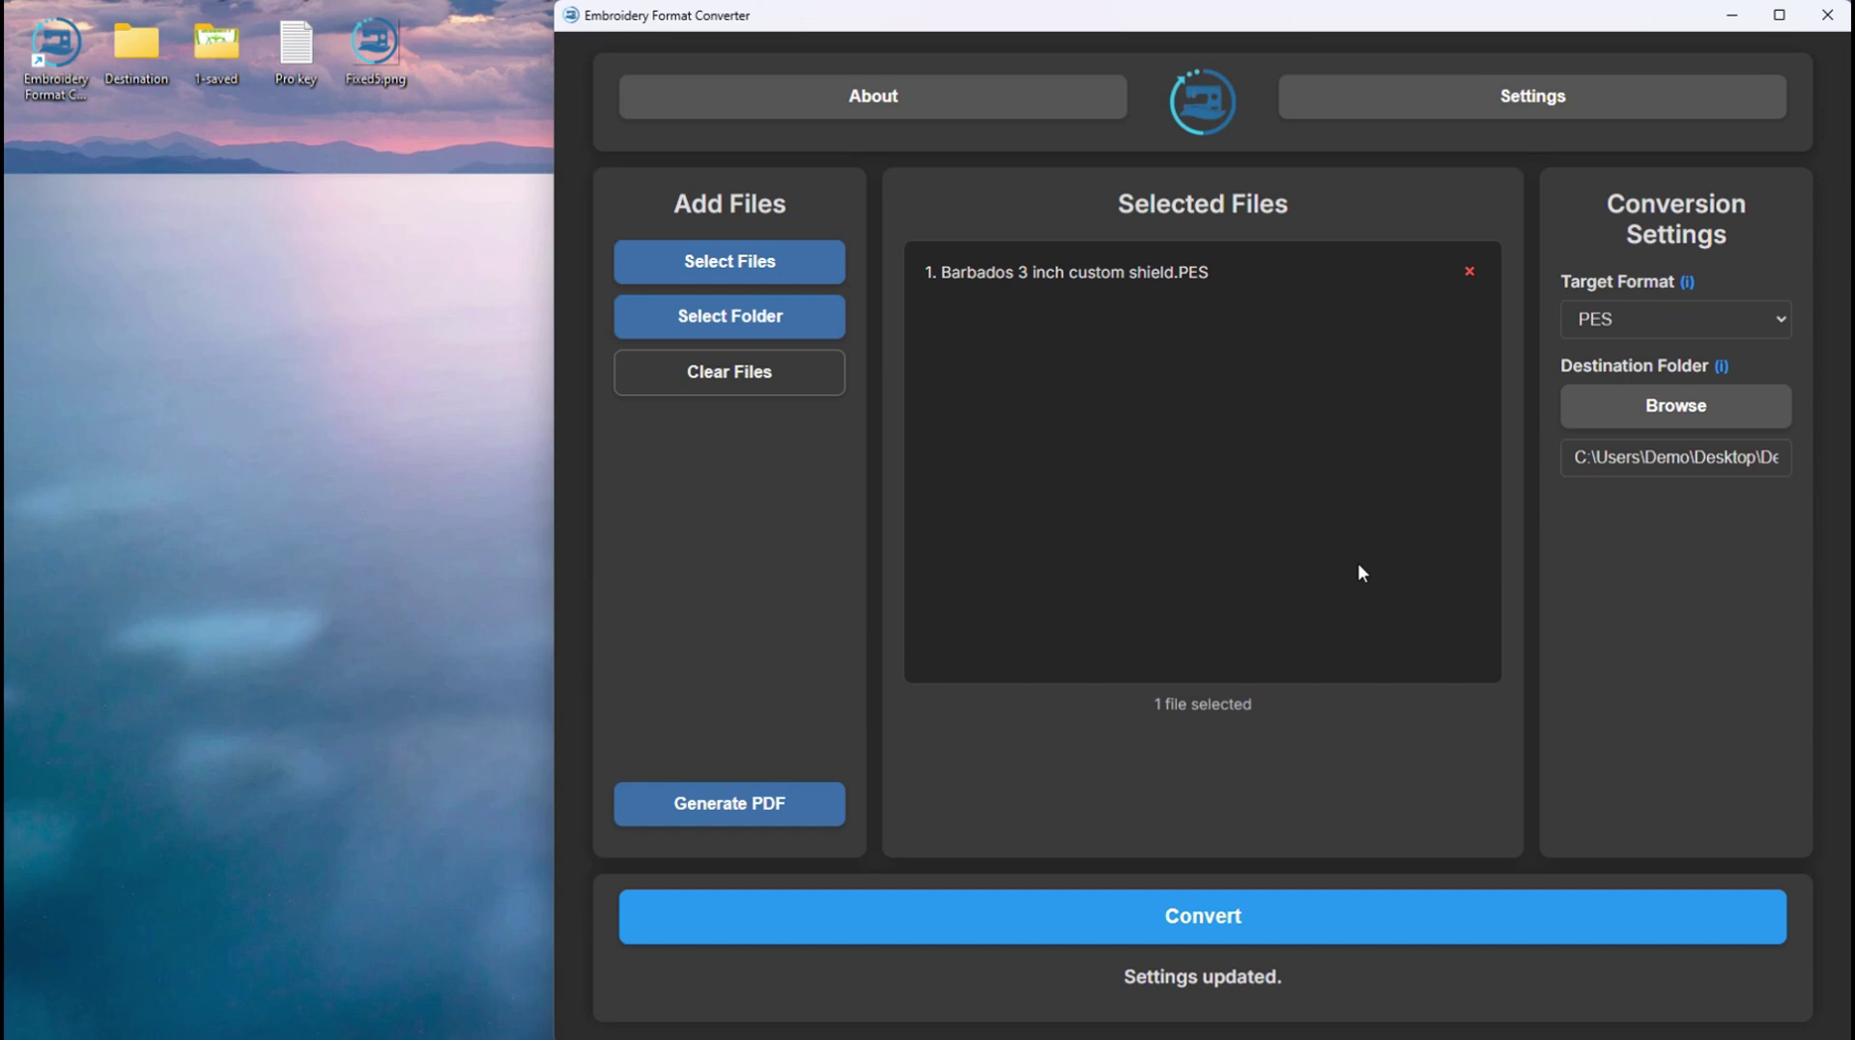
{"action": "left_click", "coordinate": [1510, 109]}
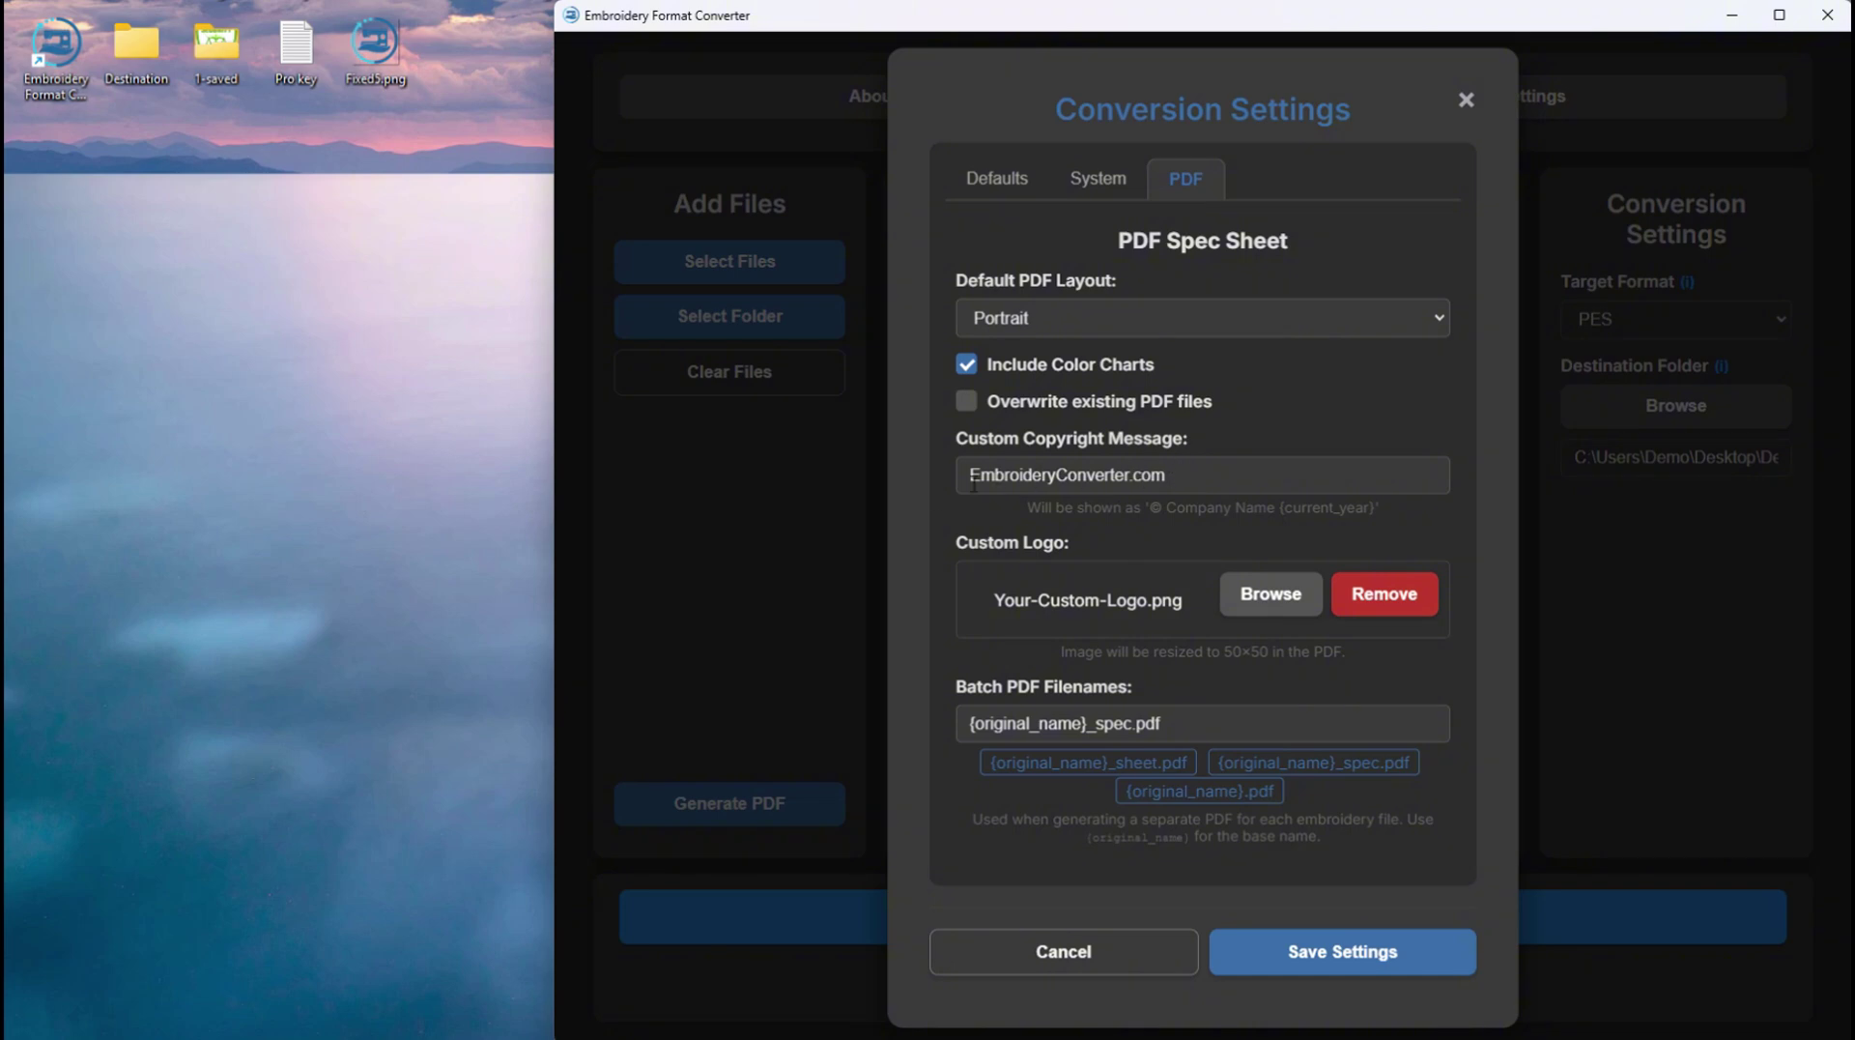
Save the spec sheet settings and generate the Barbados PDF into the Destination folder
{"action": "left_click", "coordinate": [1296, 949]}
{"action": "left_click", "coordinate": [733, 813]}
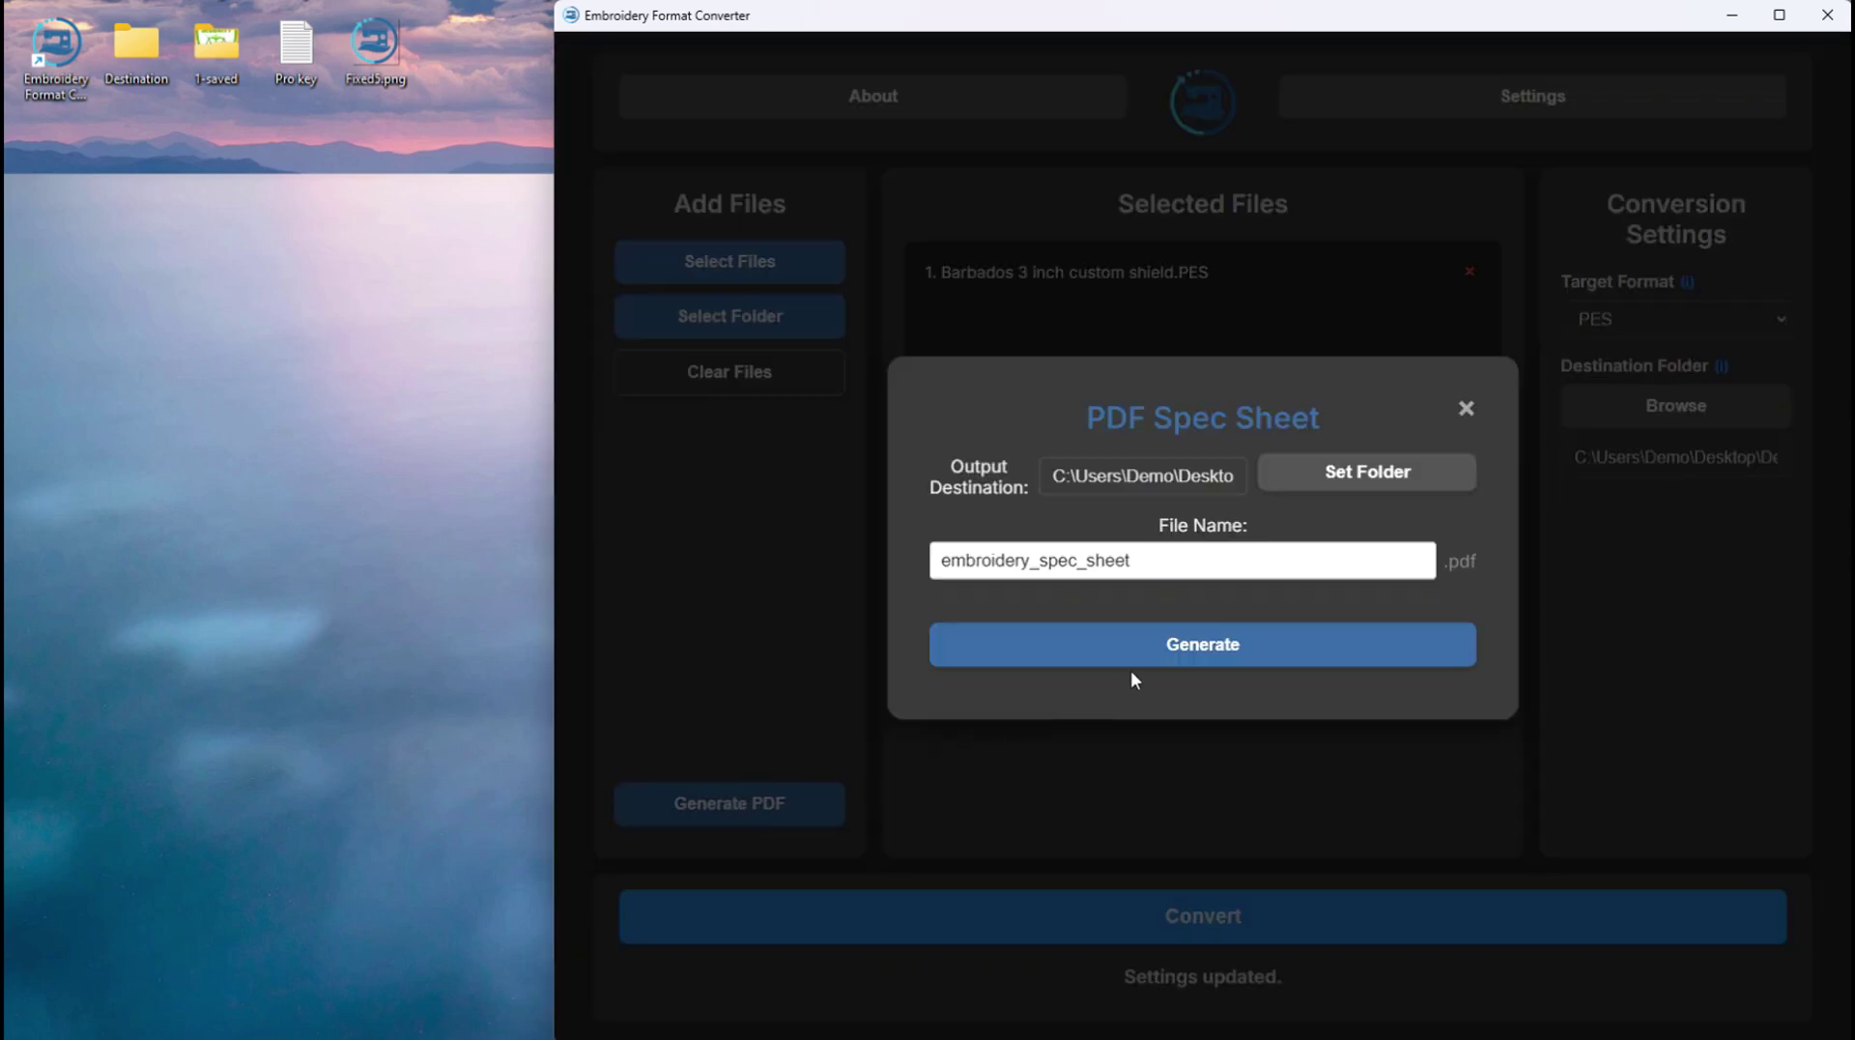
{"action": "left_click", "coordinate": [1366, 479]}
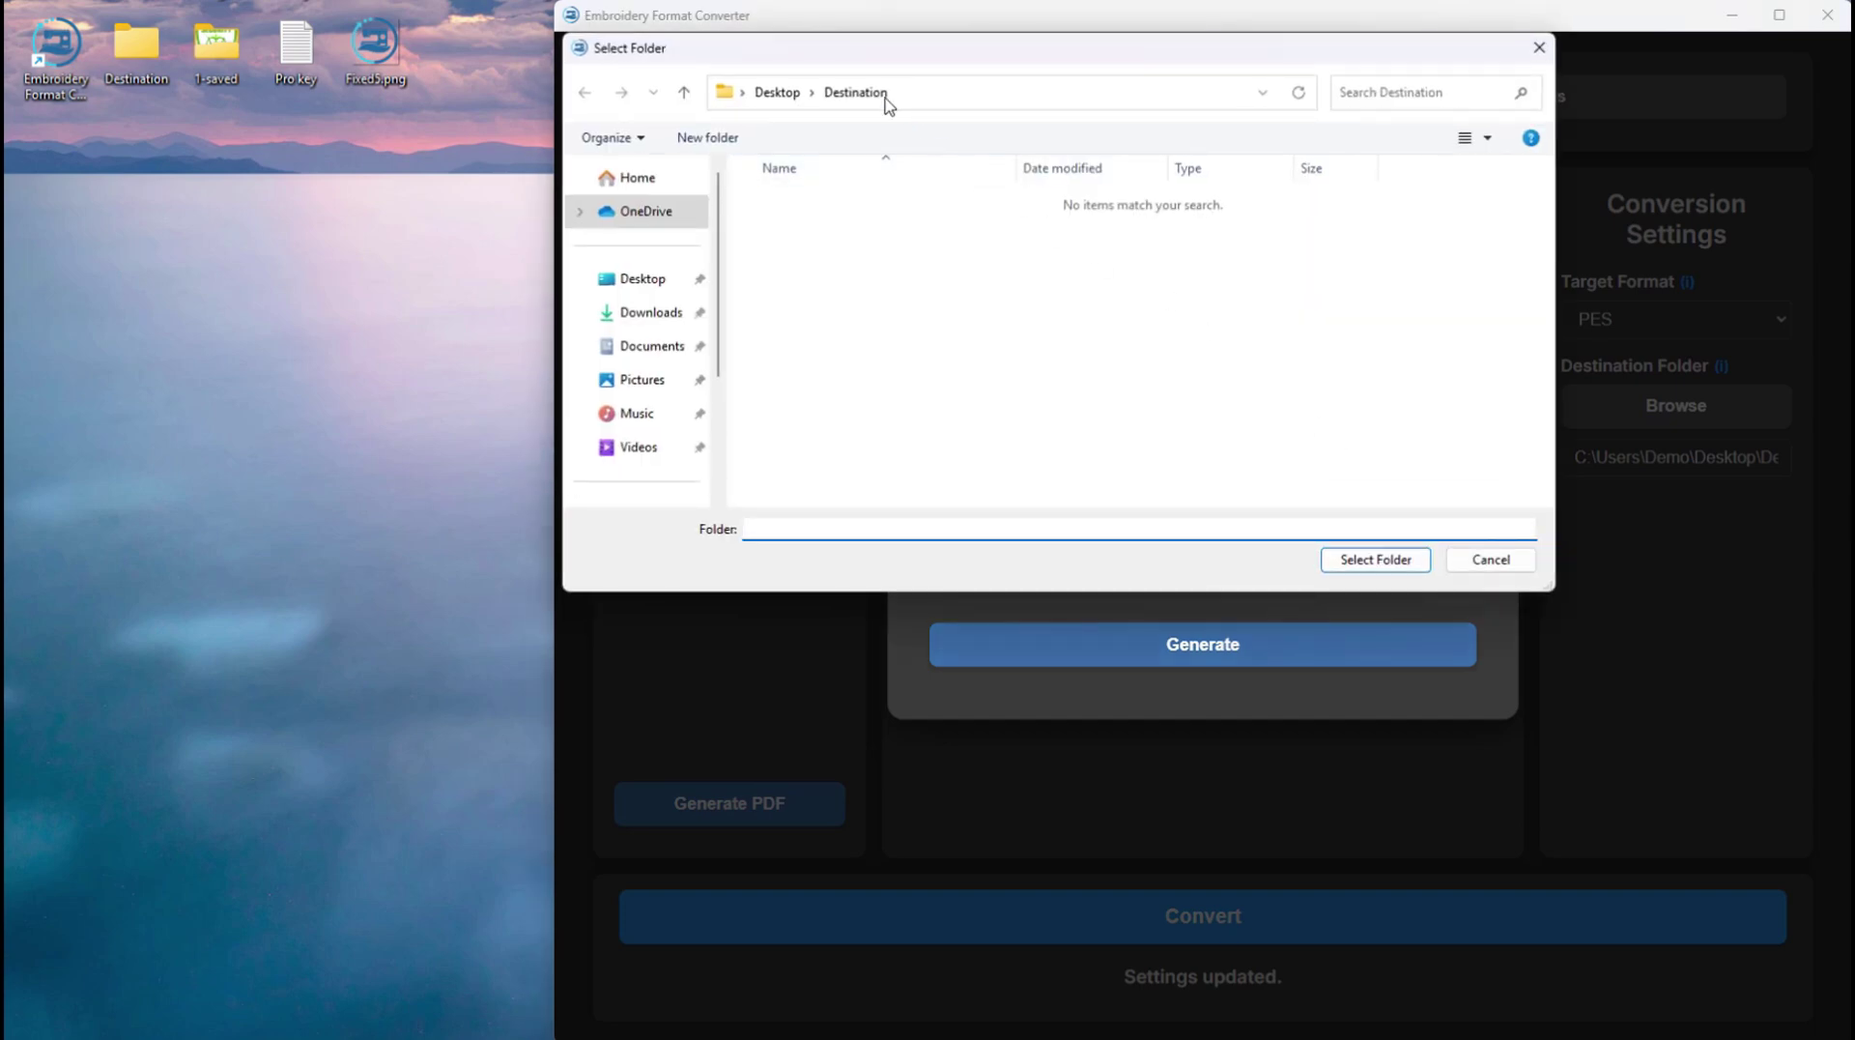
{"action": "left_click", "coordinate": [855, 92]}
{"action": "left_click", "coordinate": [1358, 561]}
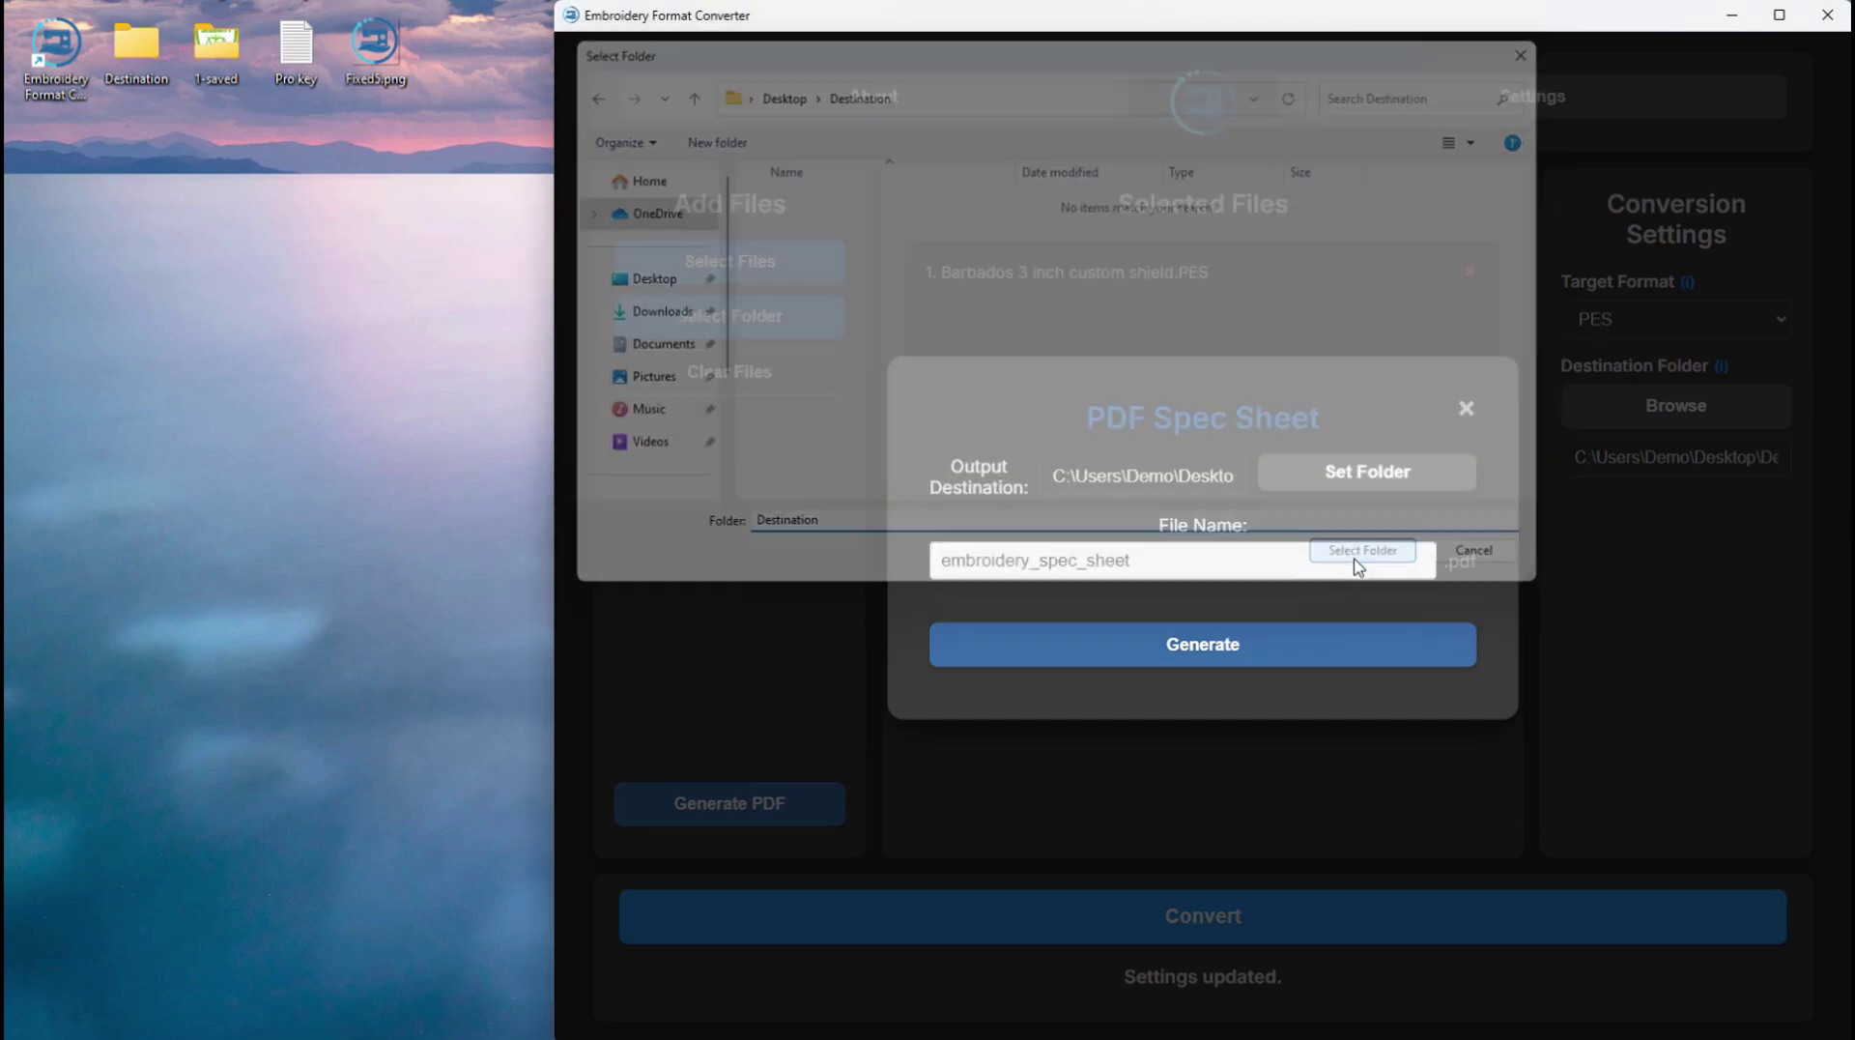
{"action": "left_click", "coordinate": [1178, 644]}
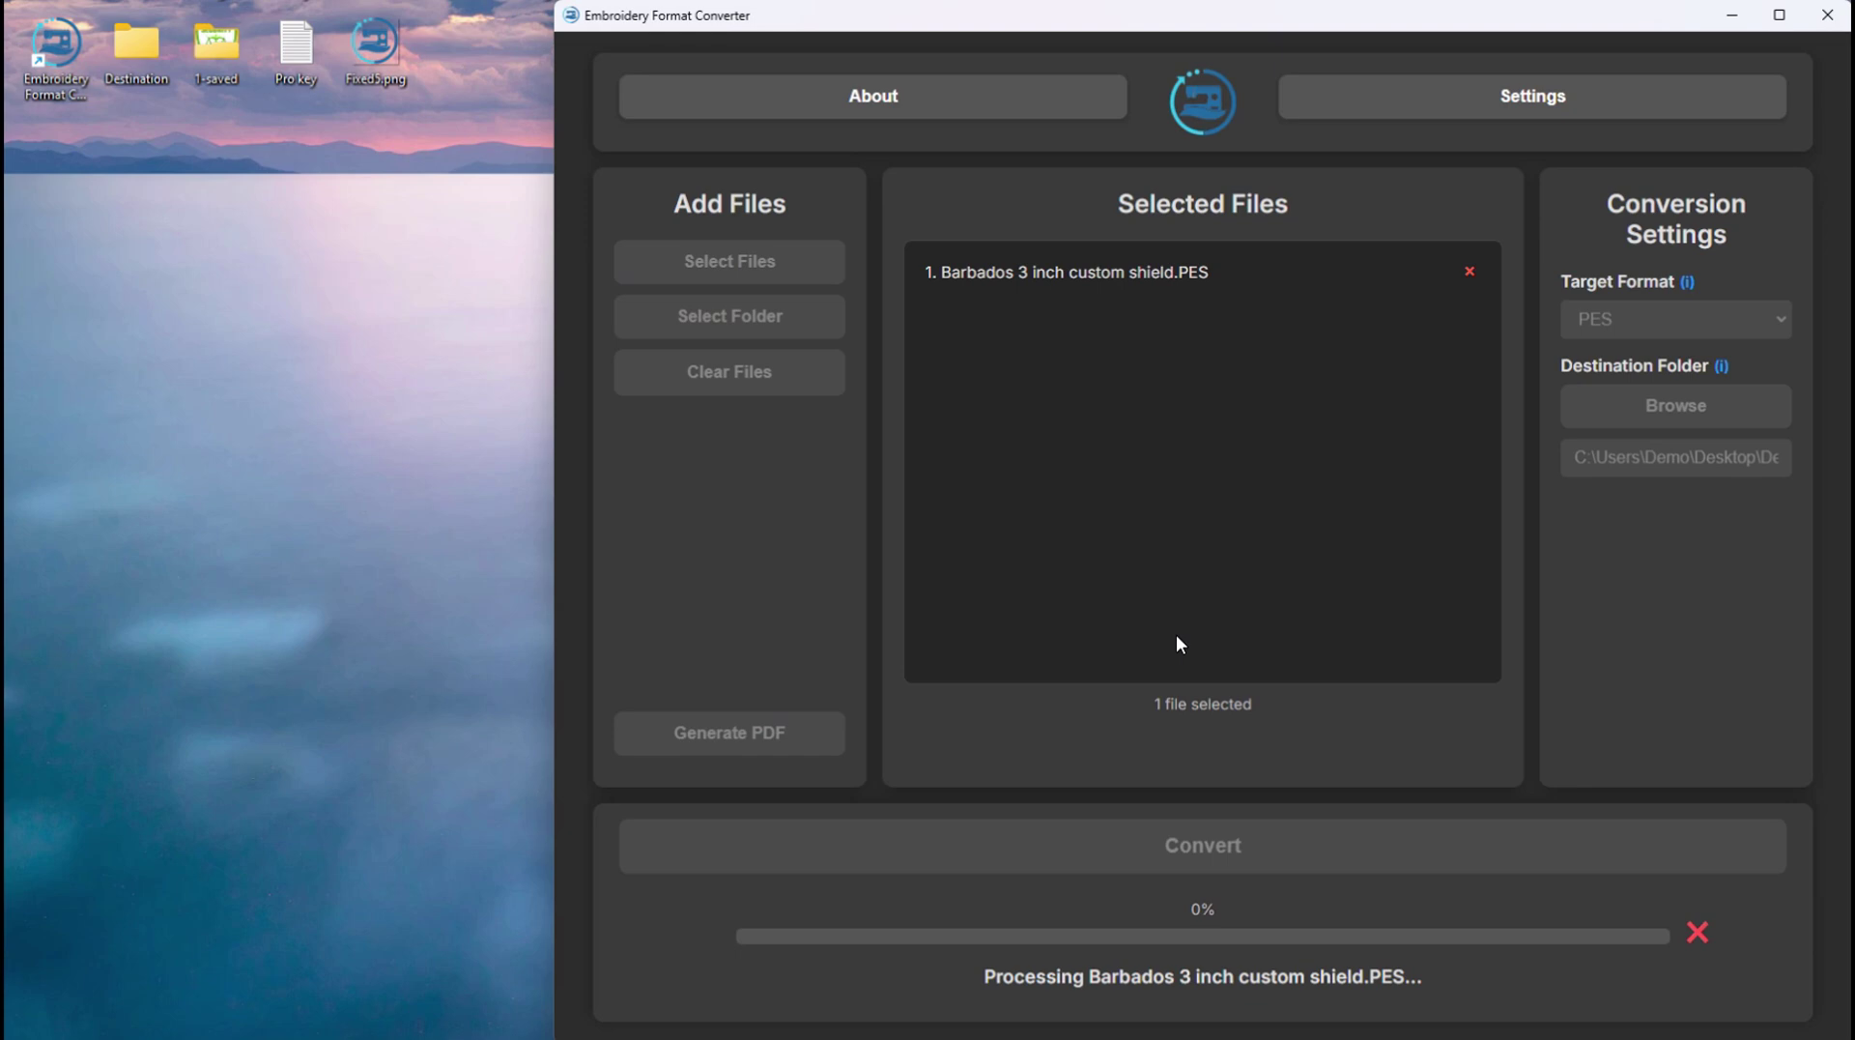
{"action": "left_click", "coordinate": [1104, 491]}
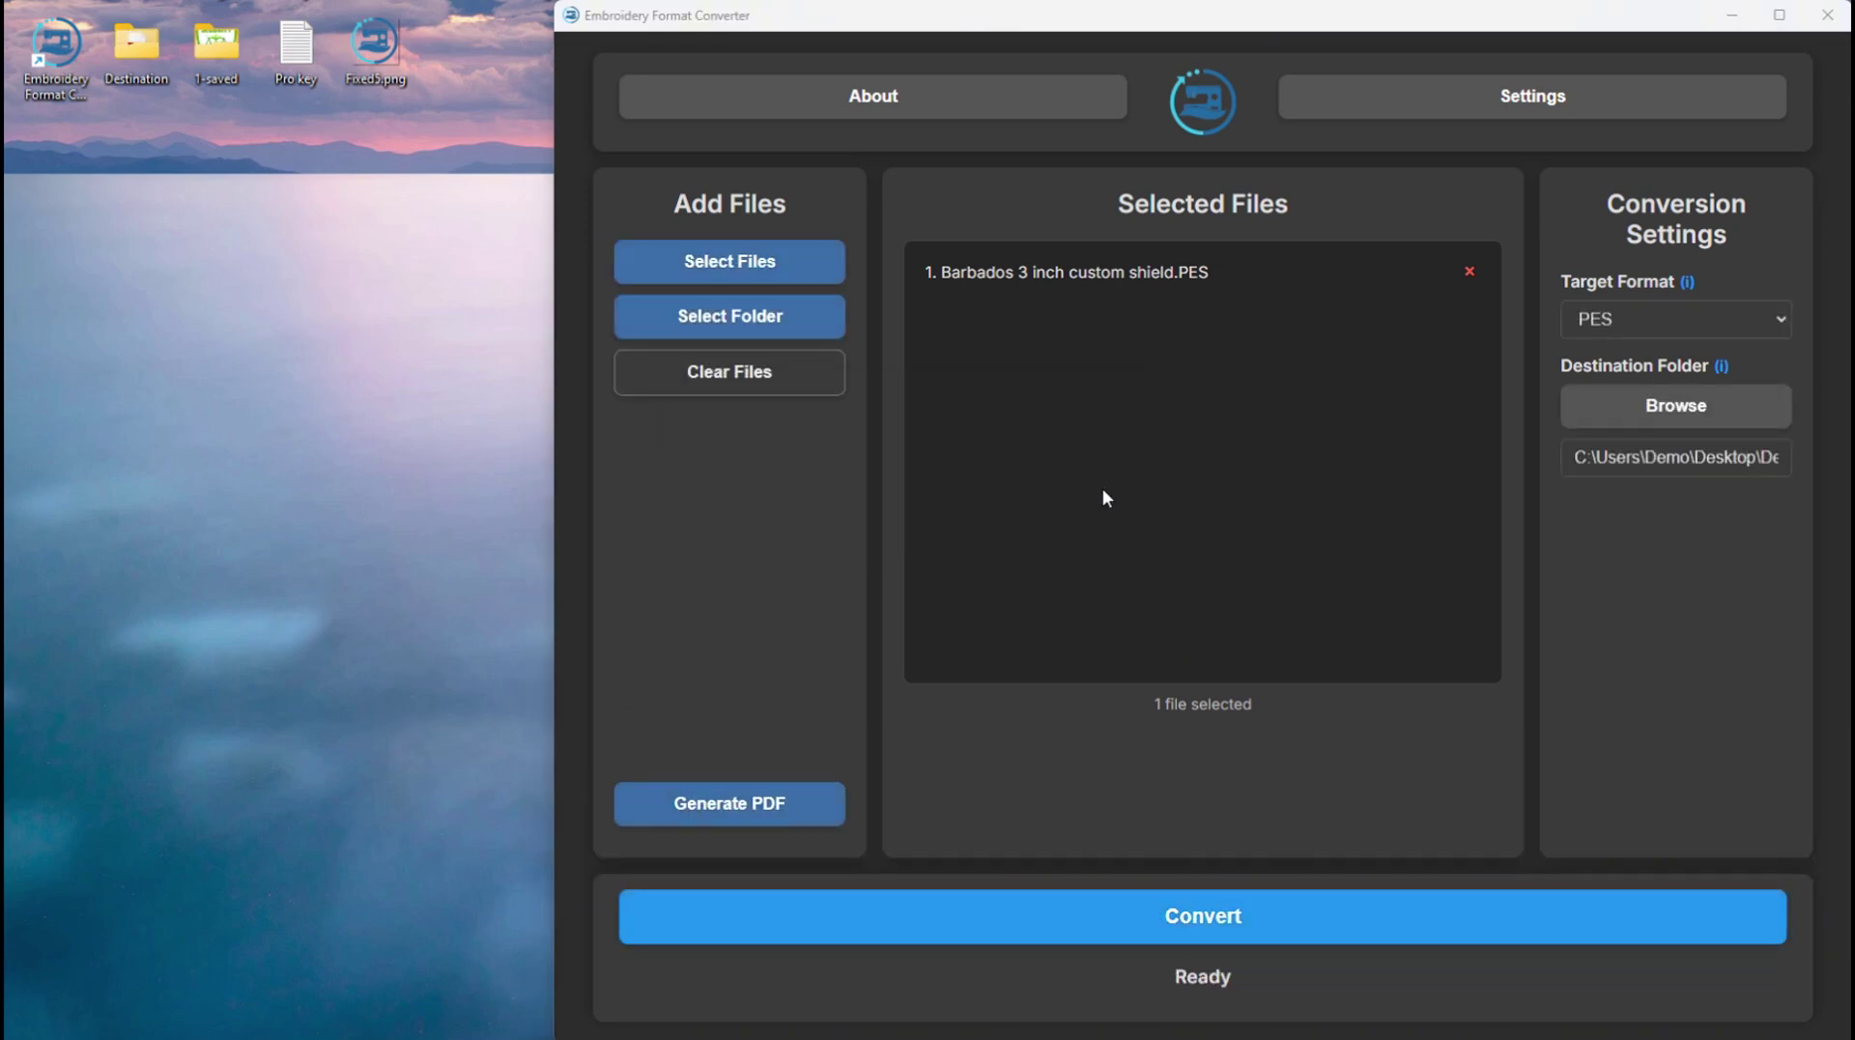
Open the embroidery_spec_sheet PDF from File Explorer in Edge
{"action": "left_click", "coordinate": [872, 170]}
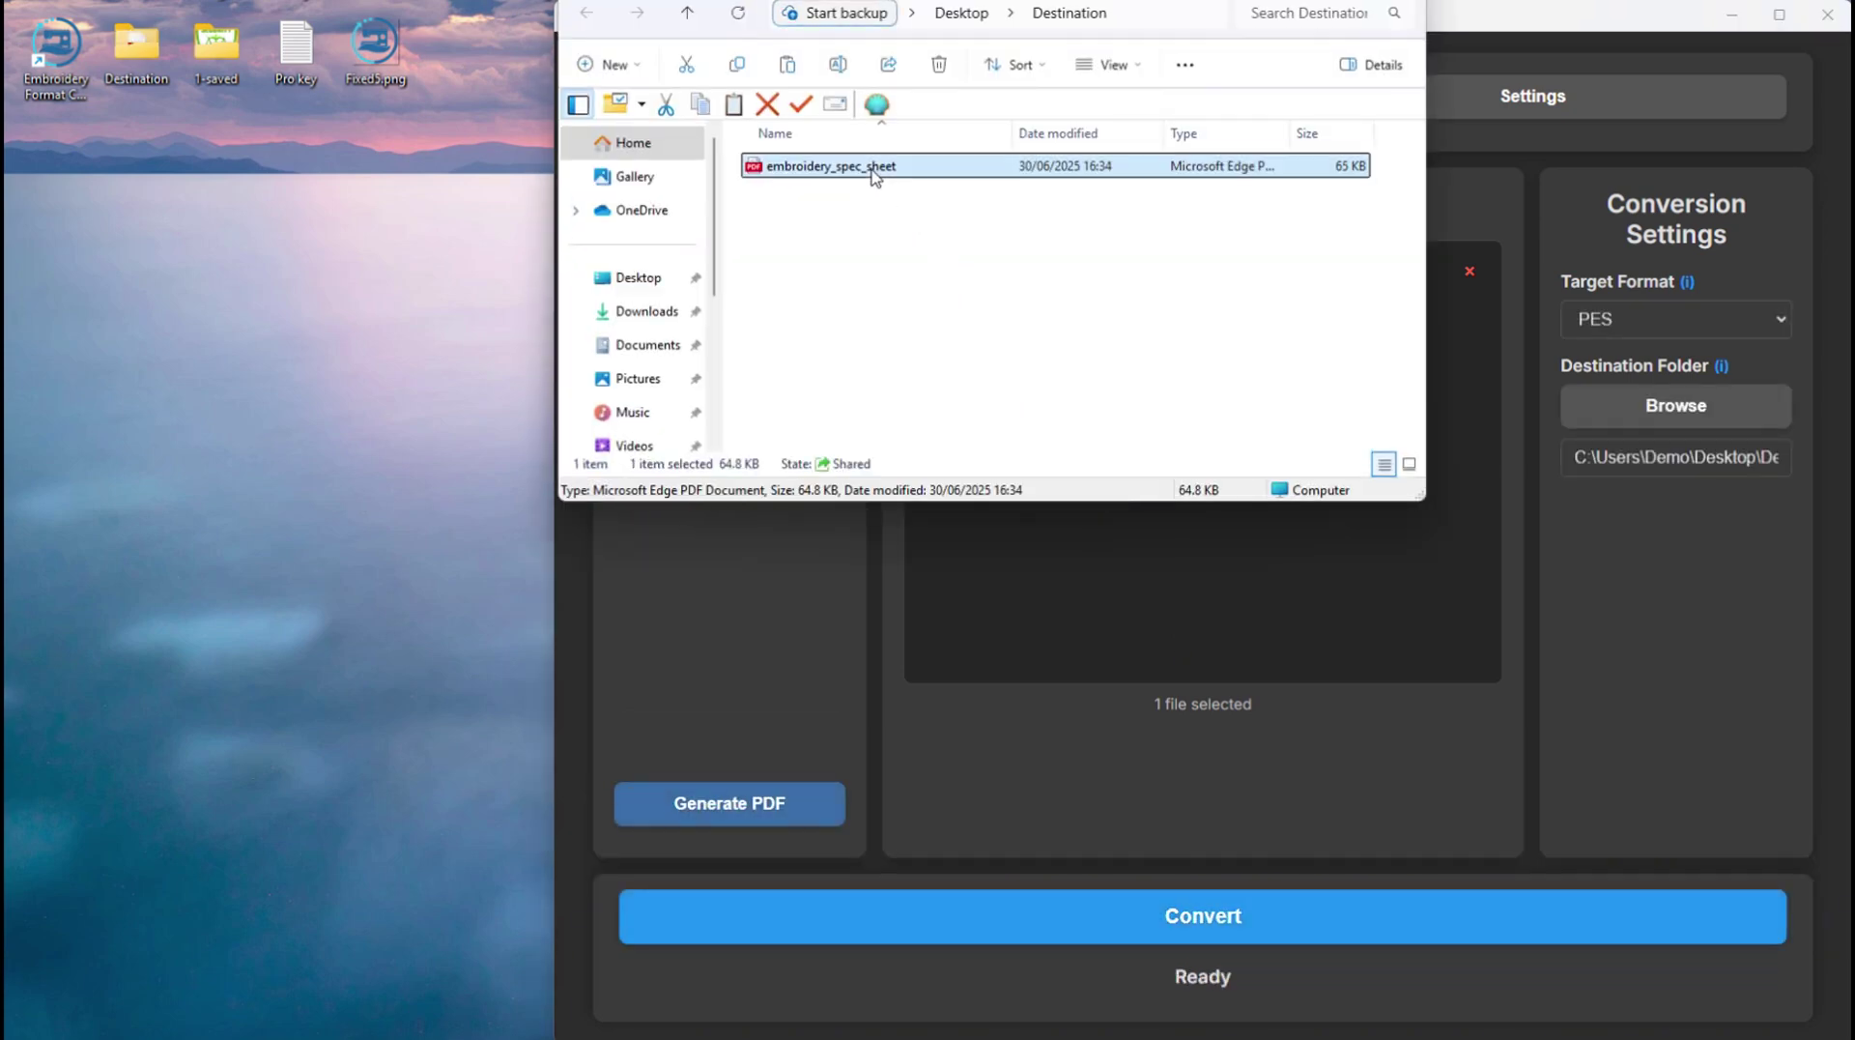
{"action": "double_click", "coordinate": [873, 170]}
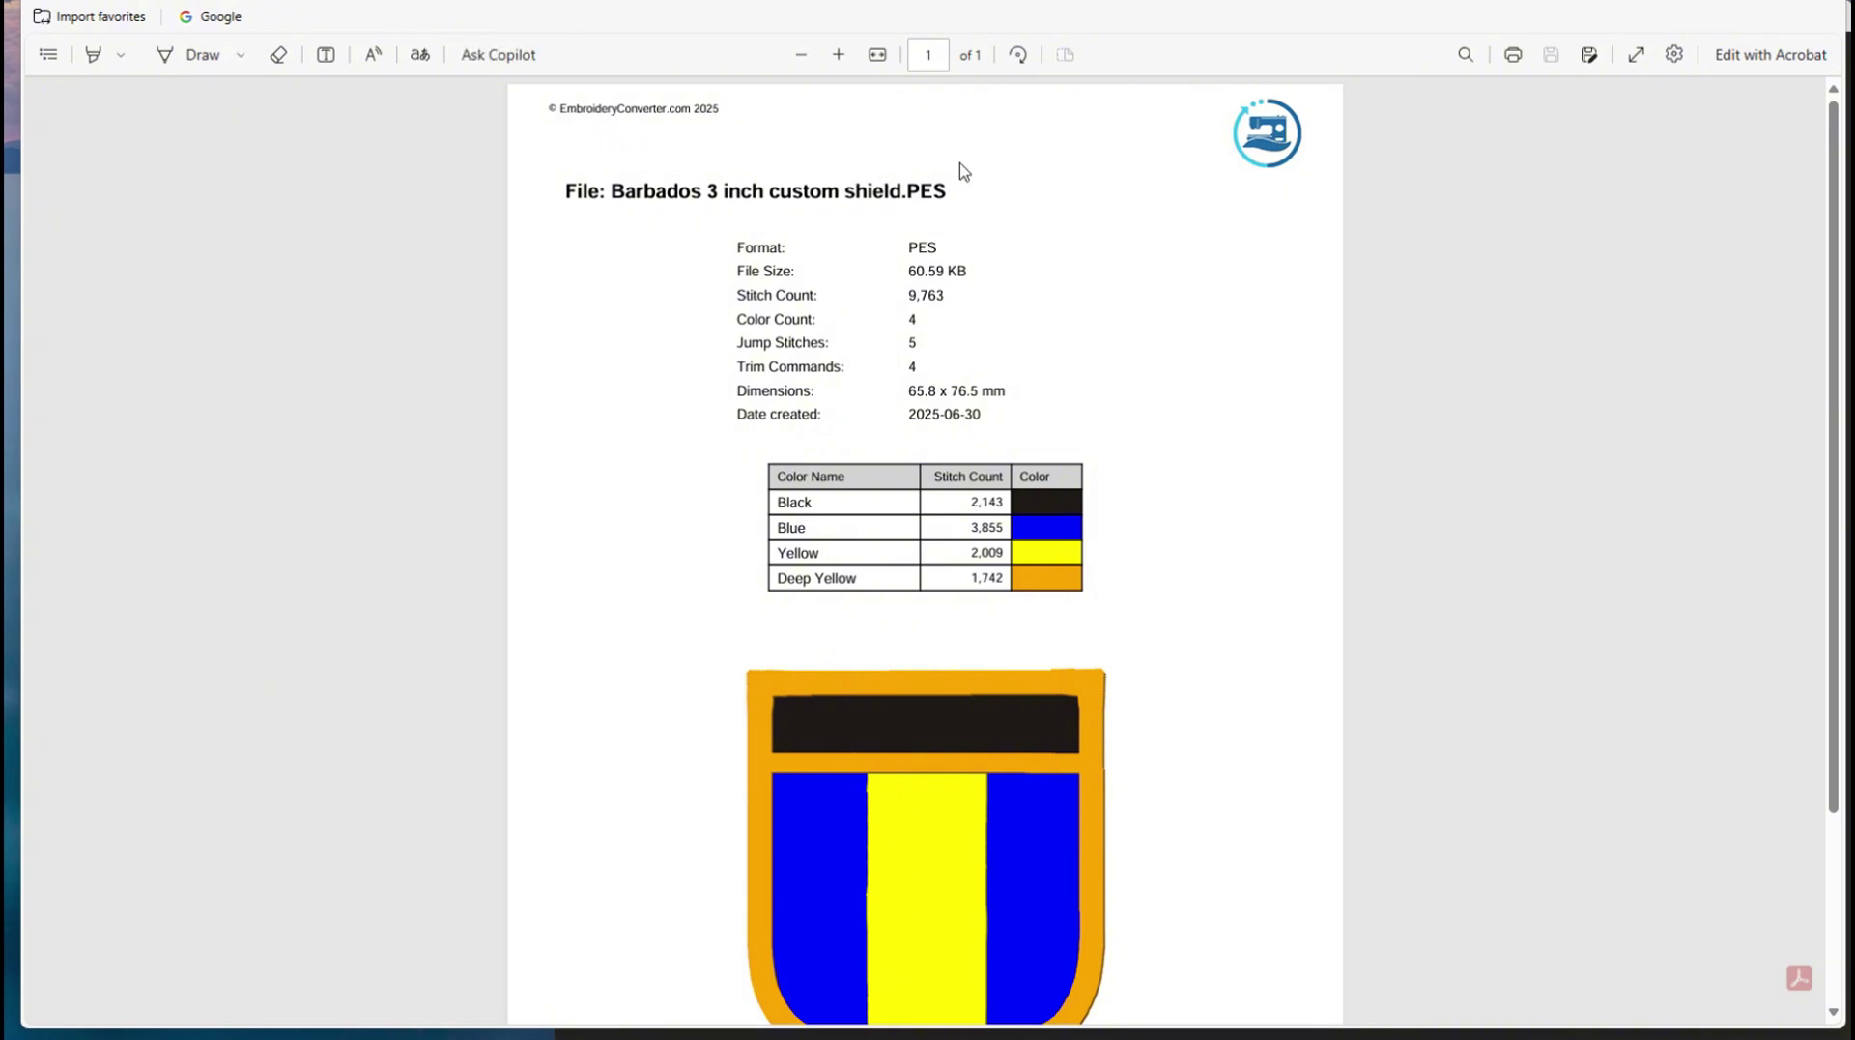
On EmbroideryConverter.com's Upgrade page, choose Buy on Gumroad for the Pro License
{"action": "left_click", "coordinate": [1270, 136]}
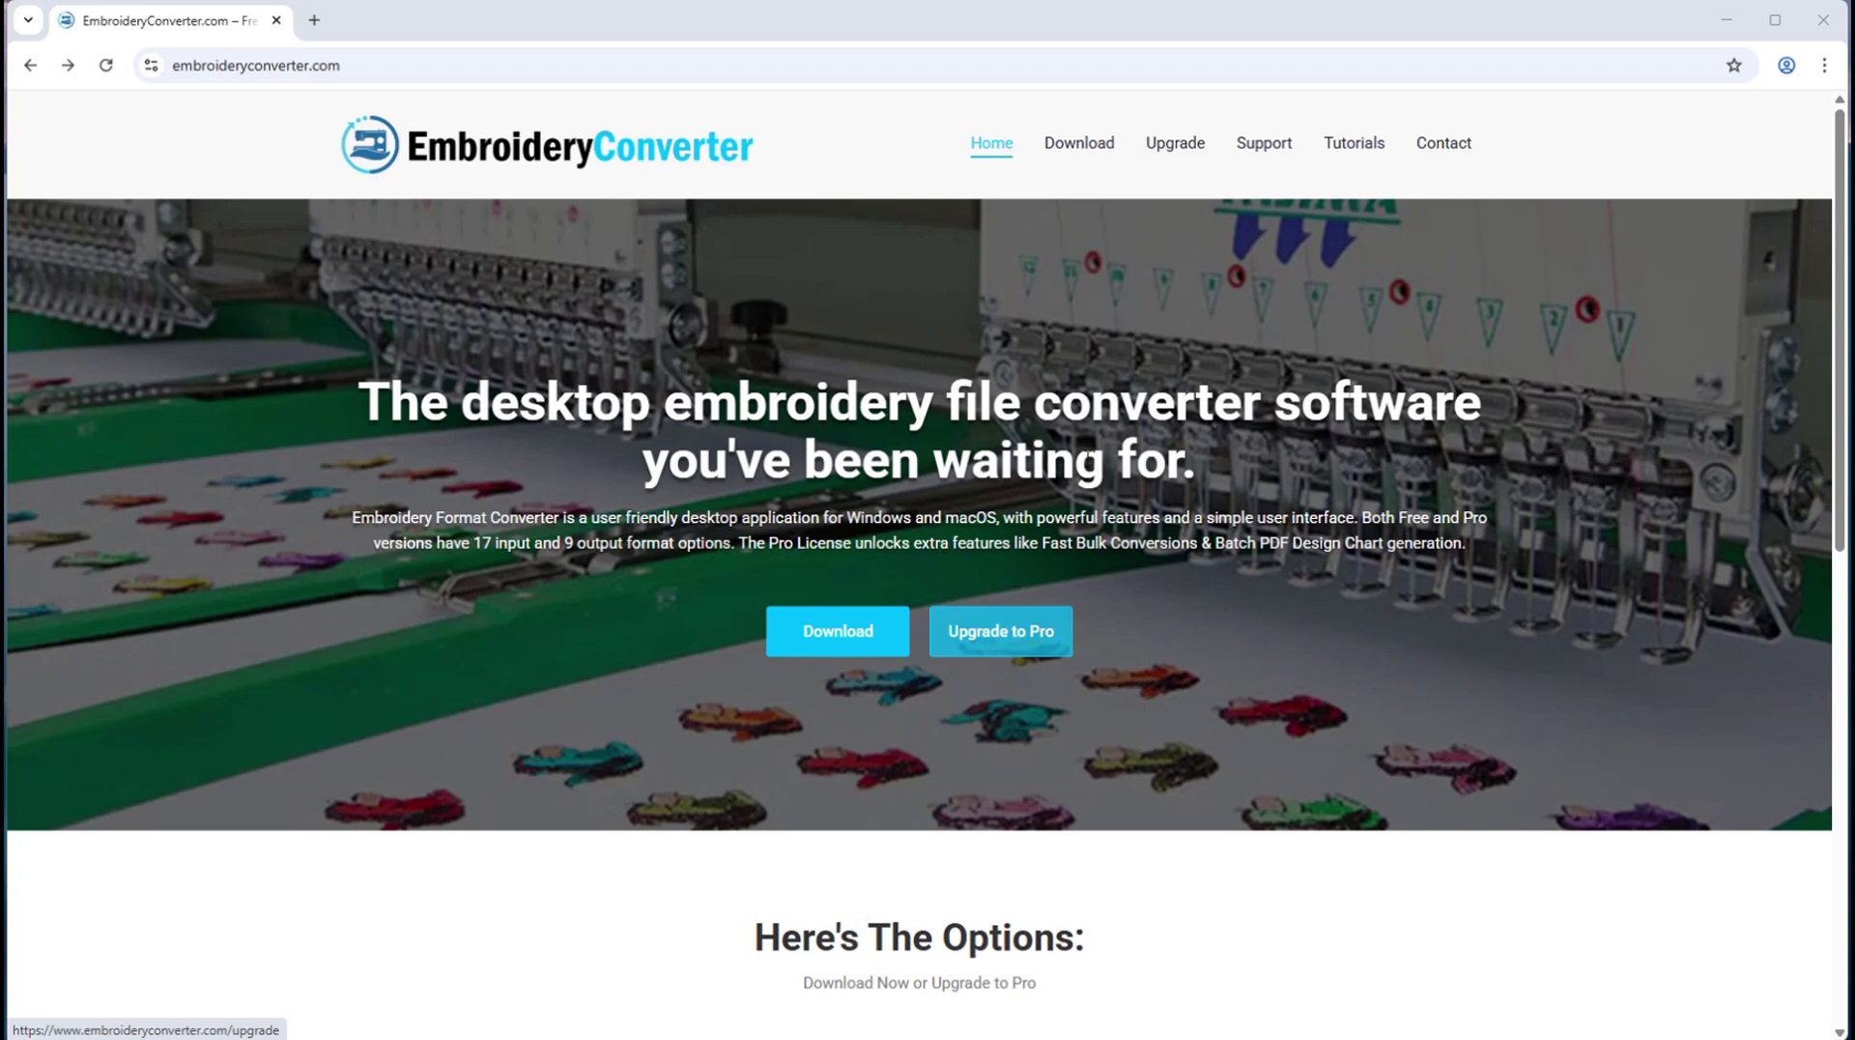
{"action": "left_click", "coordinate": [1172, 145]}
{"action": "scroll", "coordinate": [1189, 648], "scroll_direction": "down", "scroll_amount": 3}
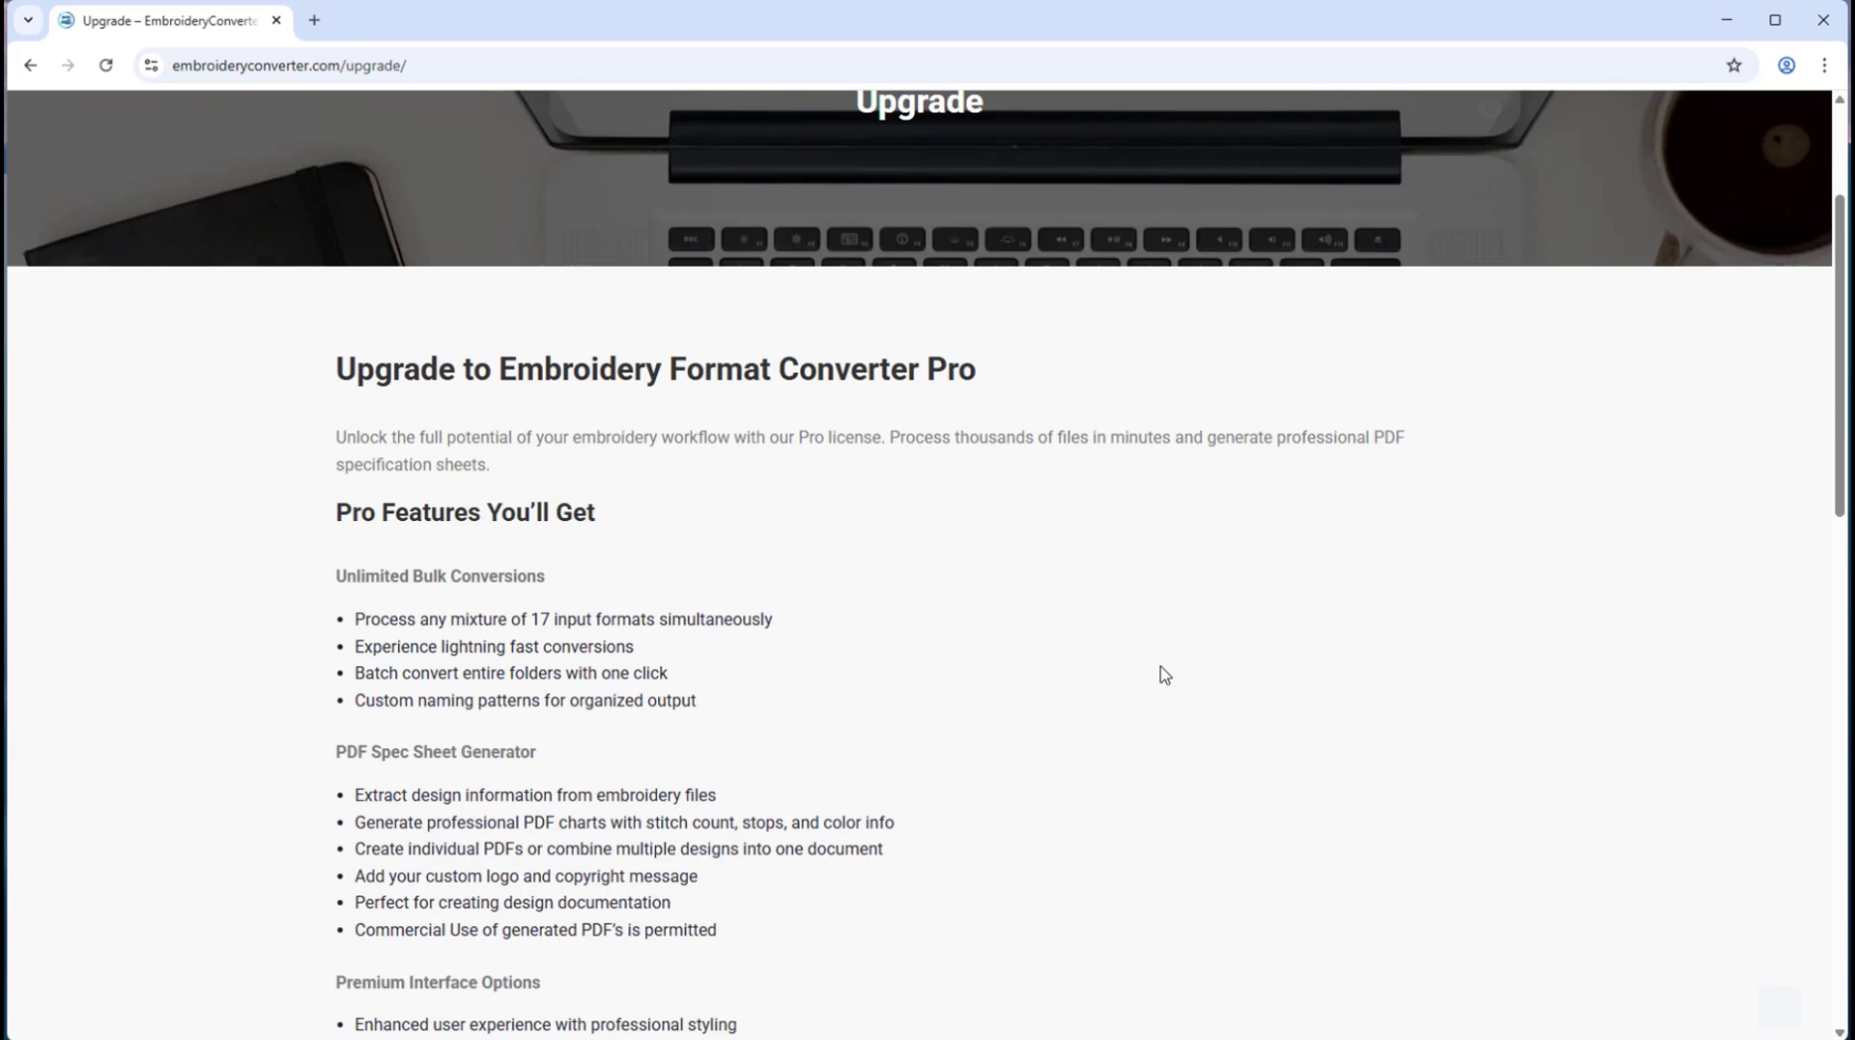
{"action": "scroll", "coordinate": [1121, 681], "scroll_direction": "down", "scroll_amount": 5}
{"action": "scroll", "coordinate": [1091, 696], "scroll_direction": "down", "scroll_amount": 2}
{"action": "scroll", "coordinate": [1091, 696], "scroll_direction": "down", "scroll_amount": 1}
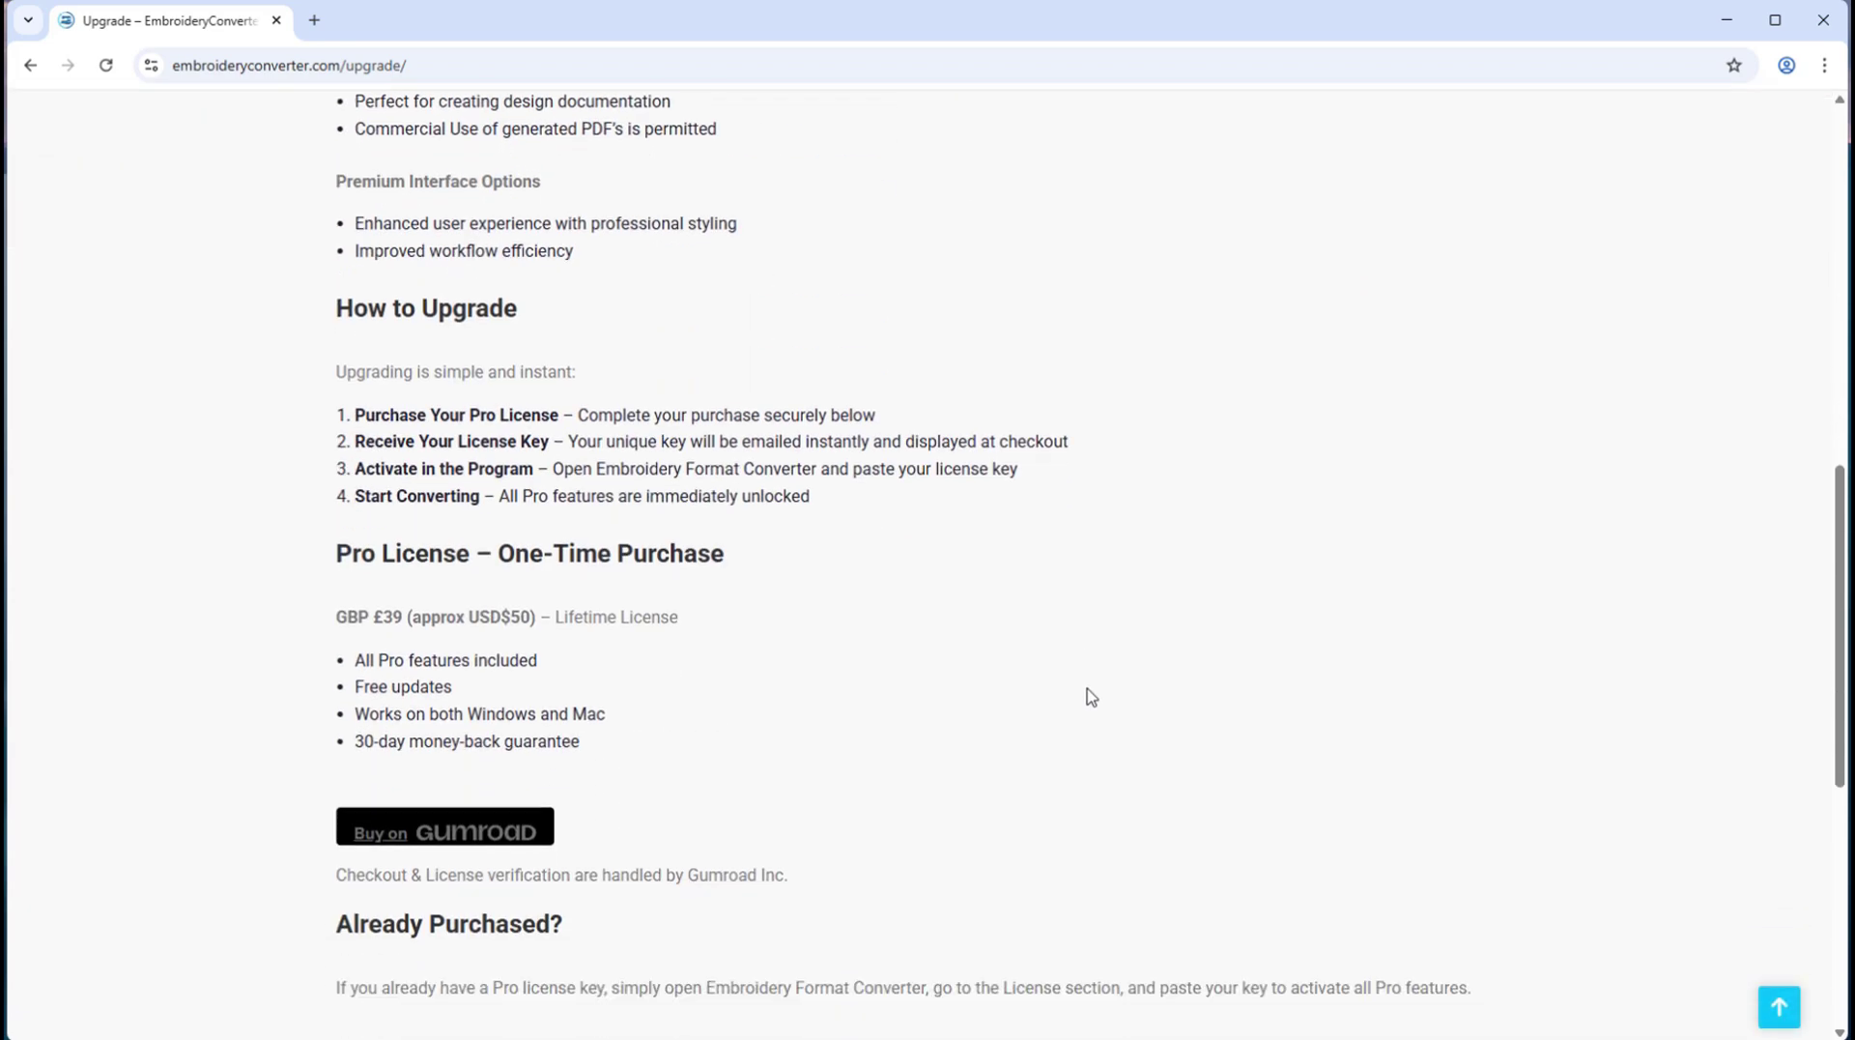
{"action": "left_click", "coordinate": [494, 829]}
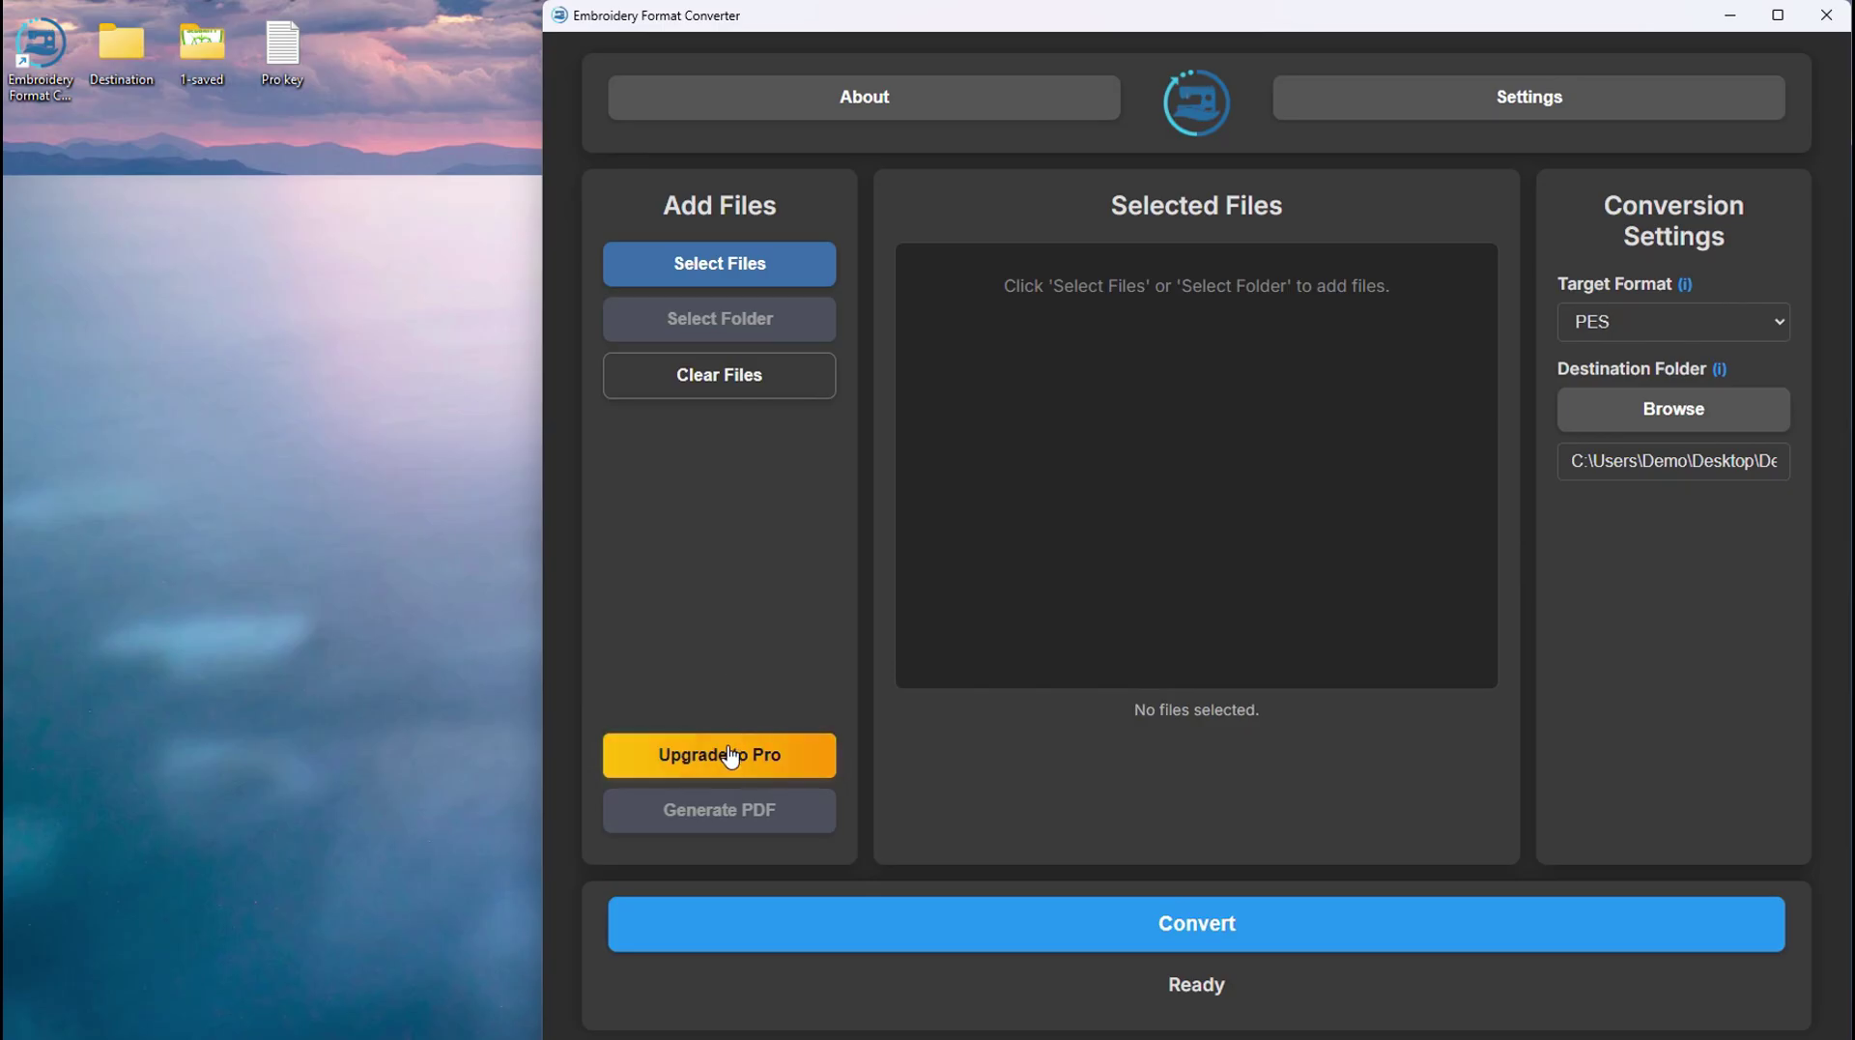
Paste the purchased key into the Upgrade to Pro license field and submit it
{"action": "left_click", "coordinate": [730, 769]}
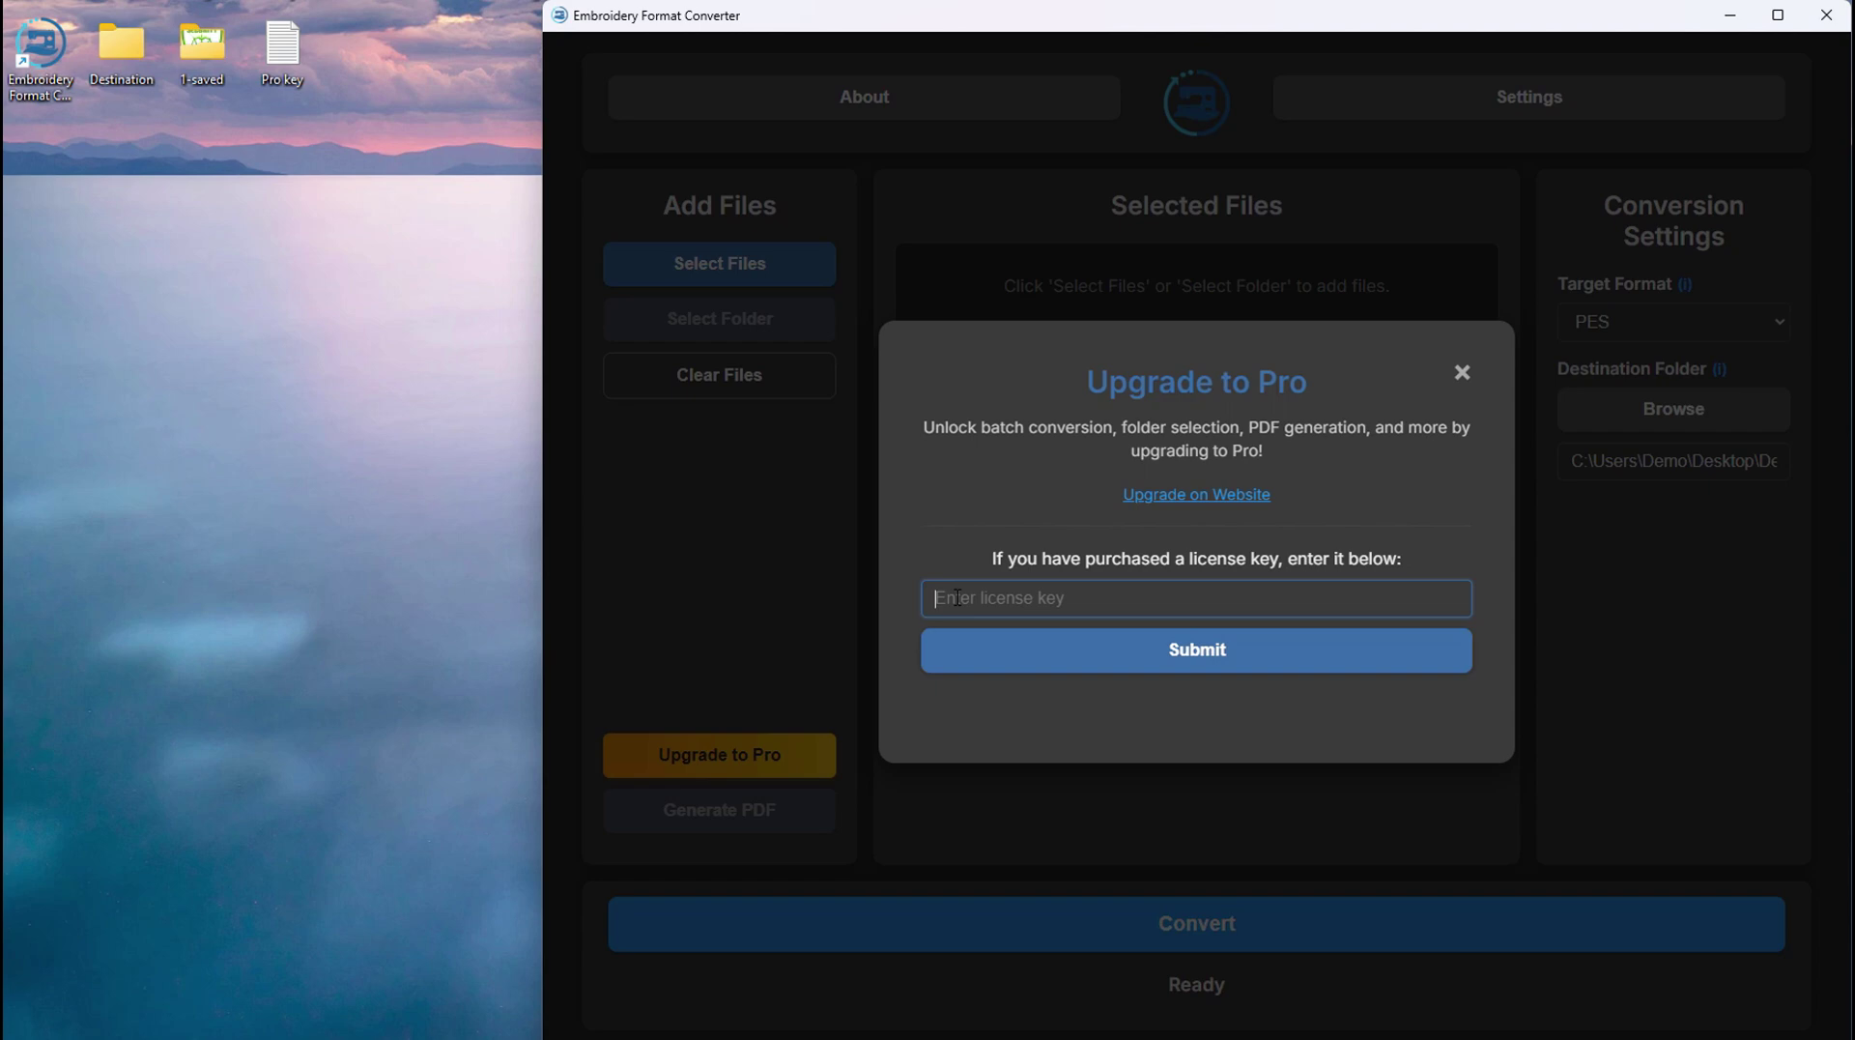
{"action": "key", "text": "ctrl+v"}
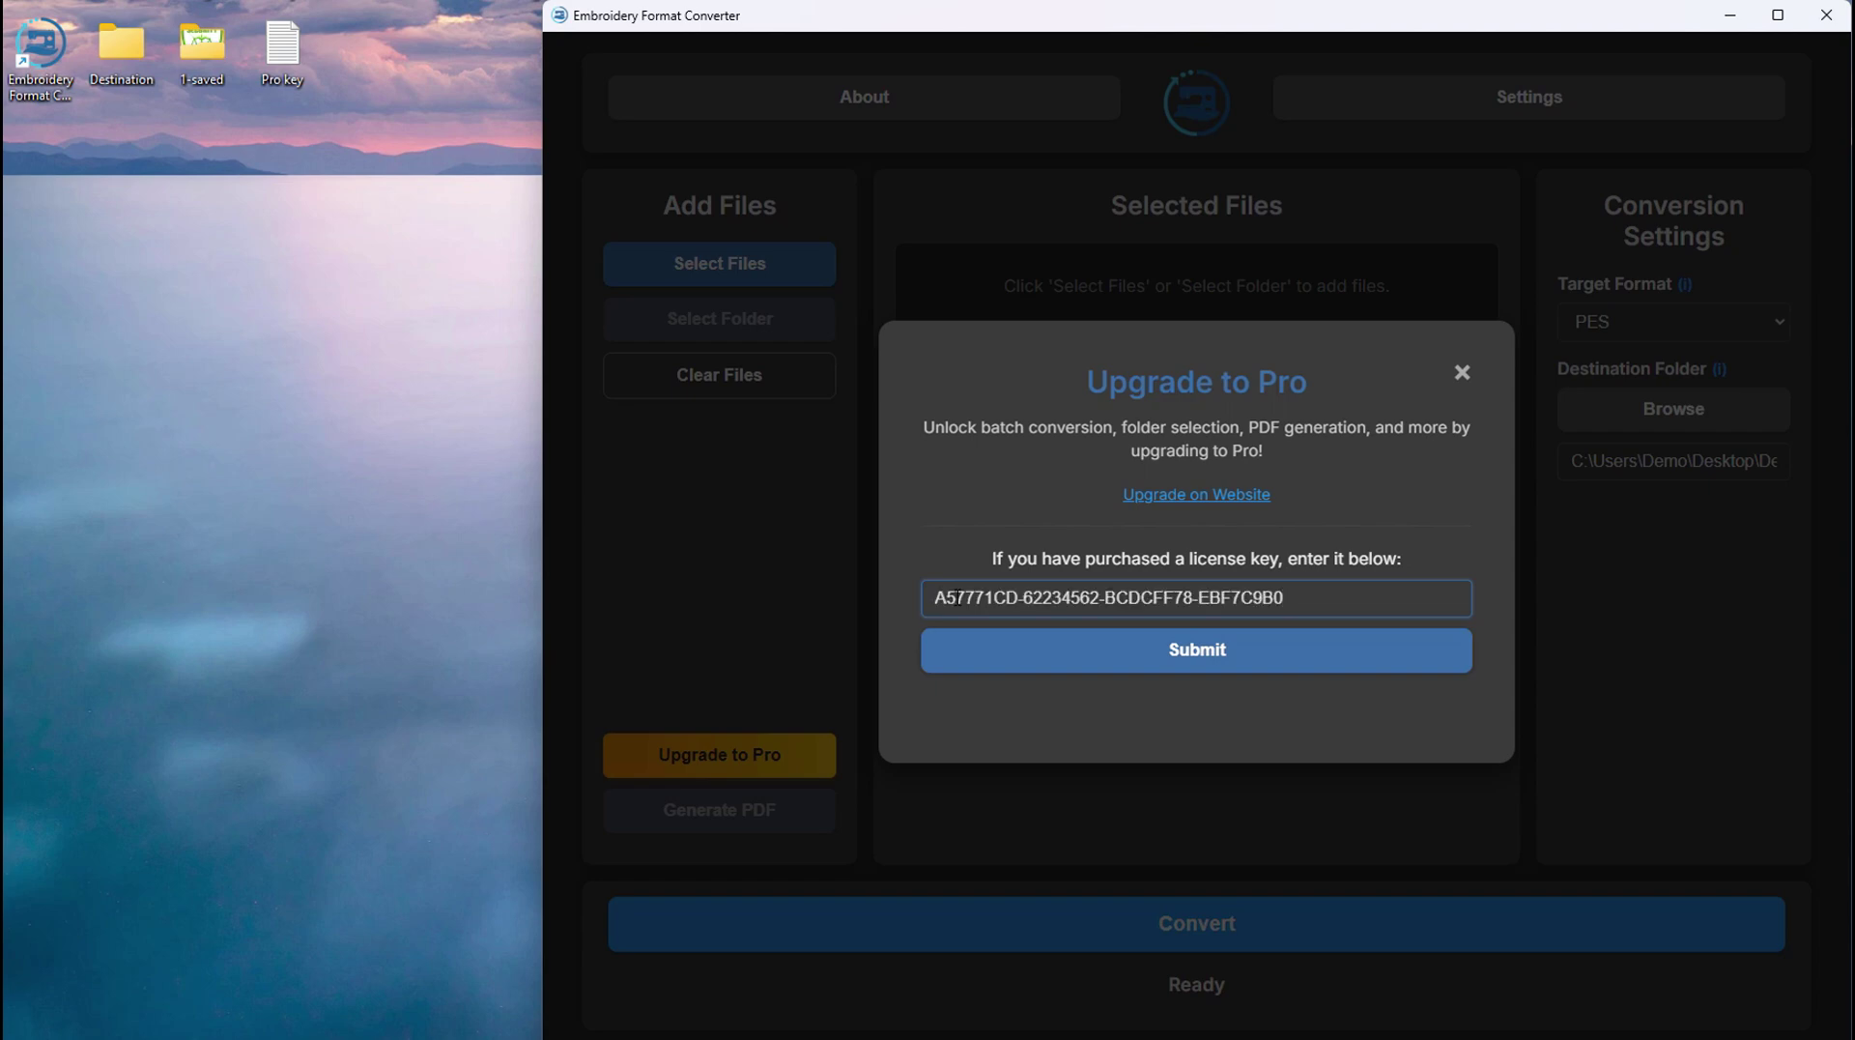
{"action": "left_click", "coordinate": [1184, 665]}
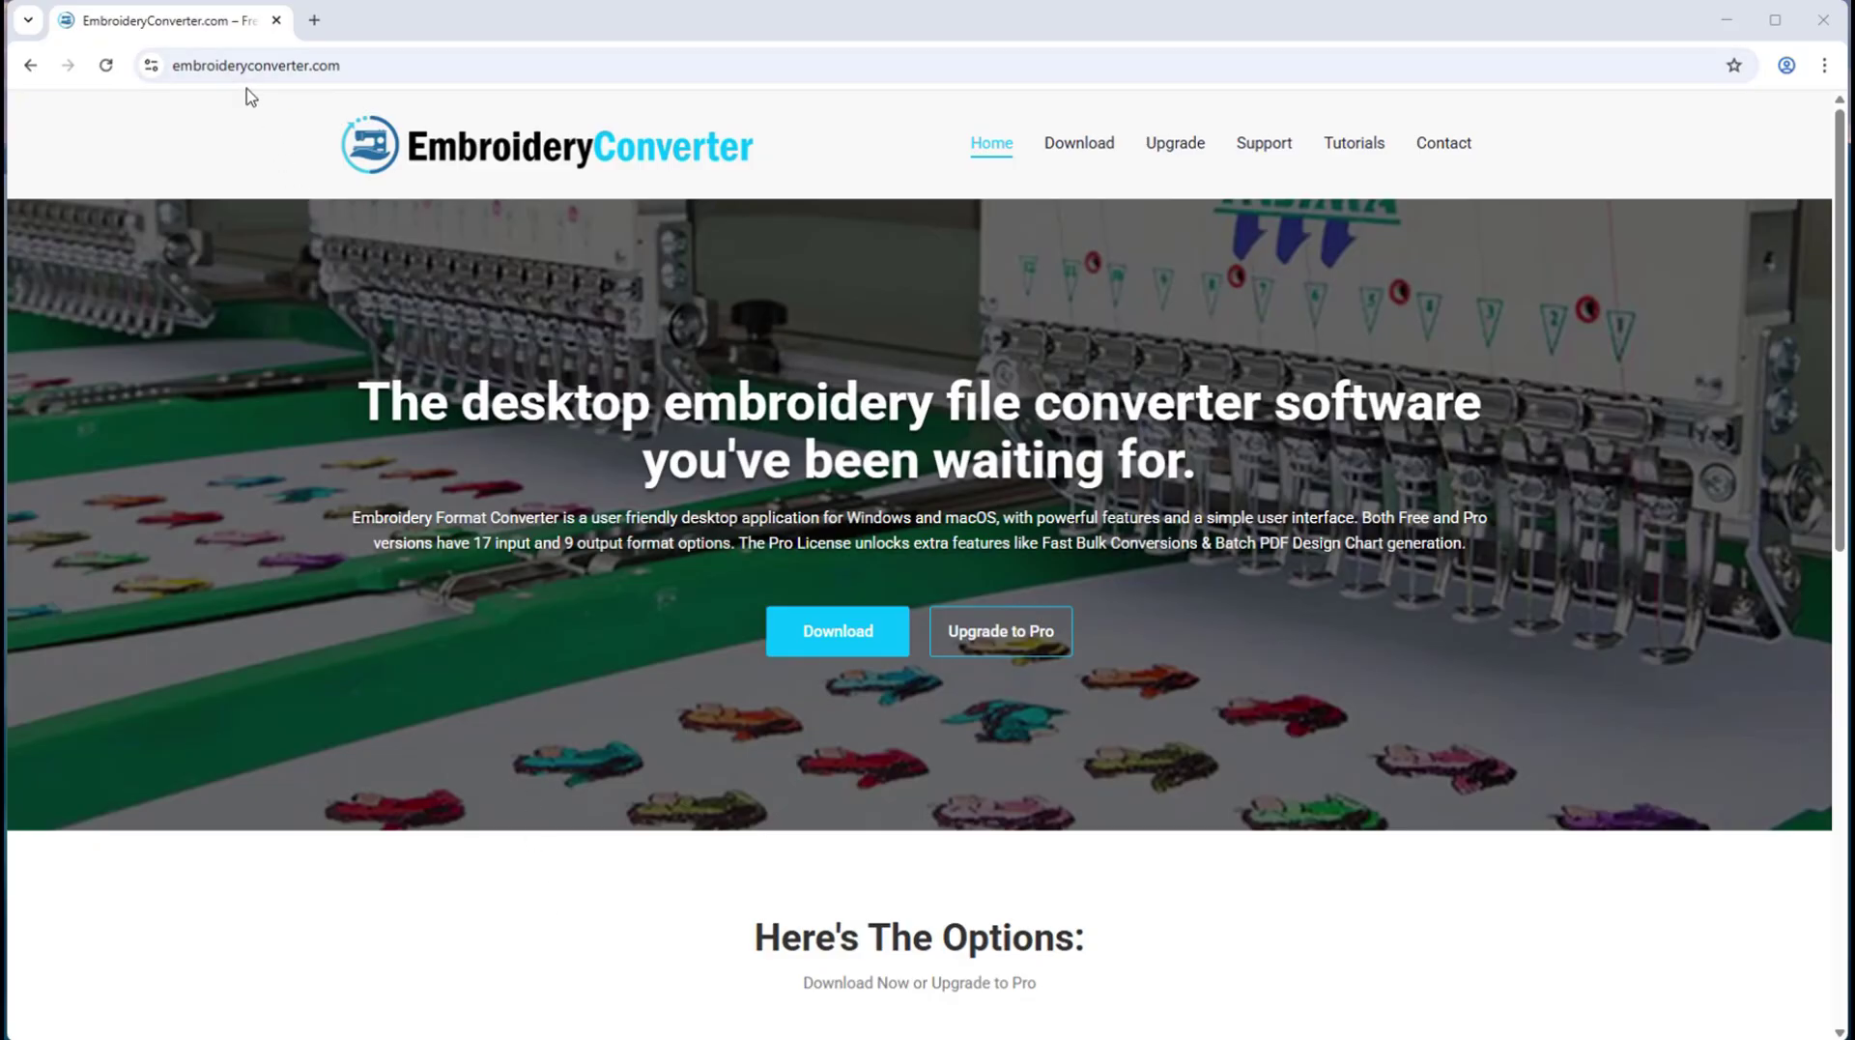
Use the homepage hero Download button to reach the free version's download page
{"action": "left_click", "coordinate": [836, 633]}
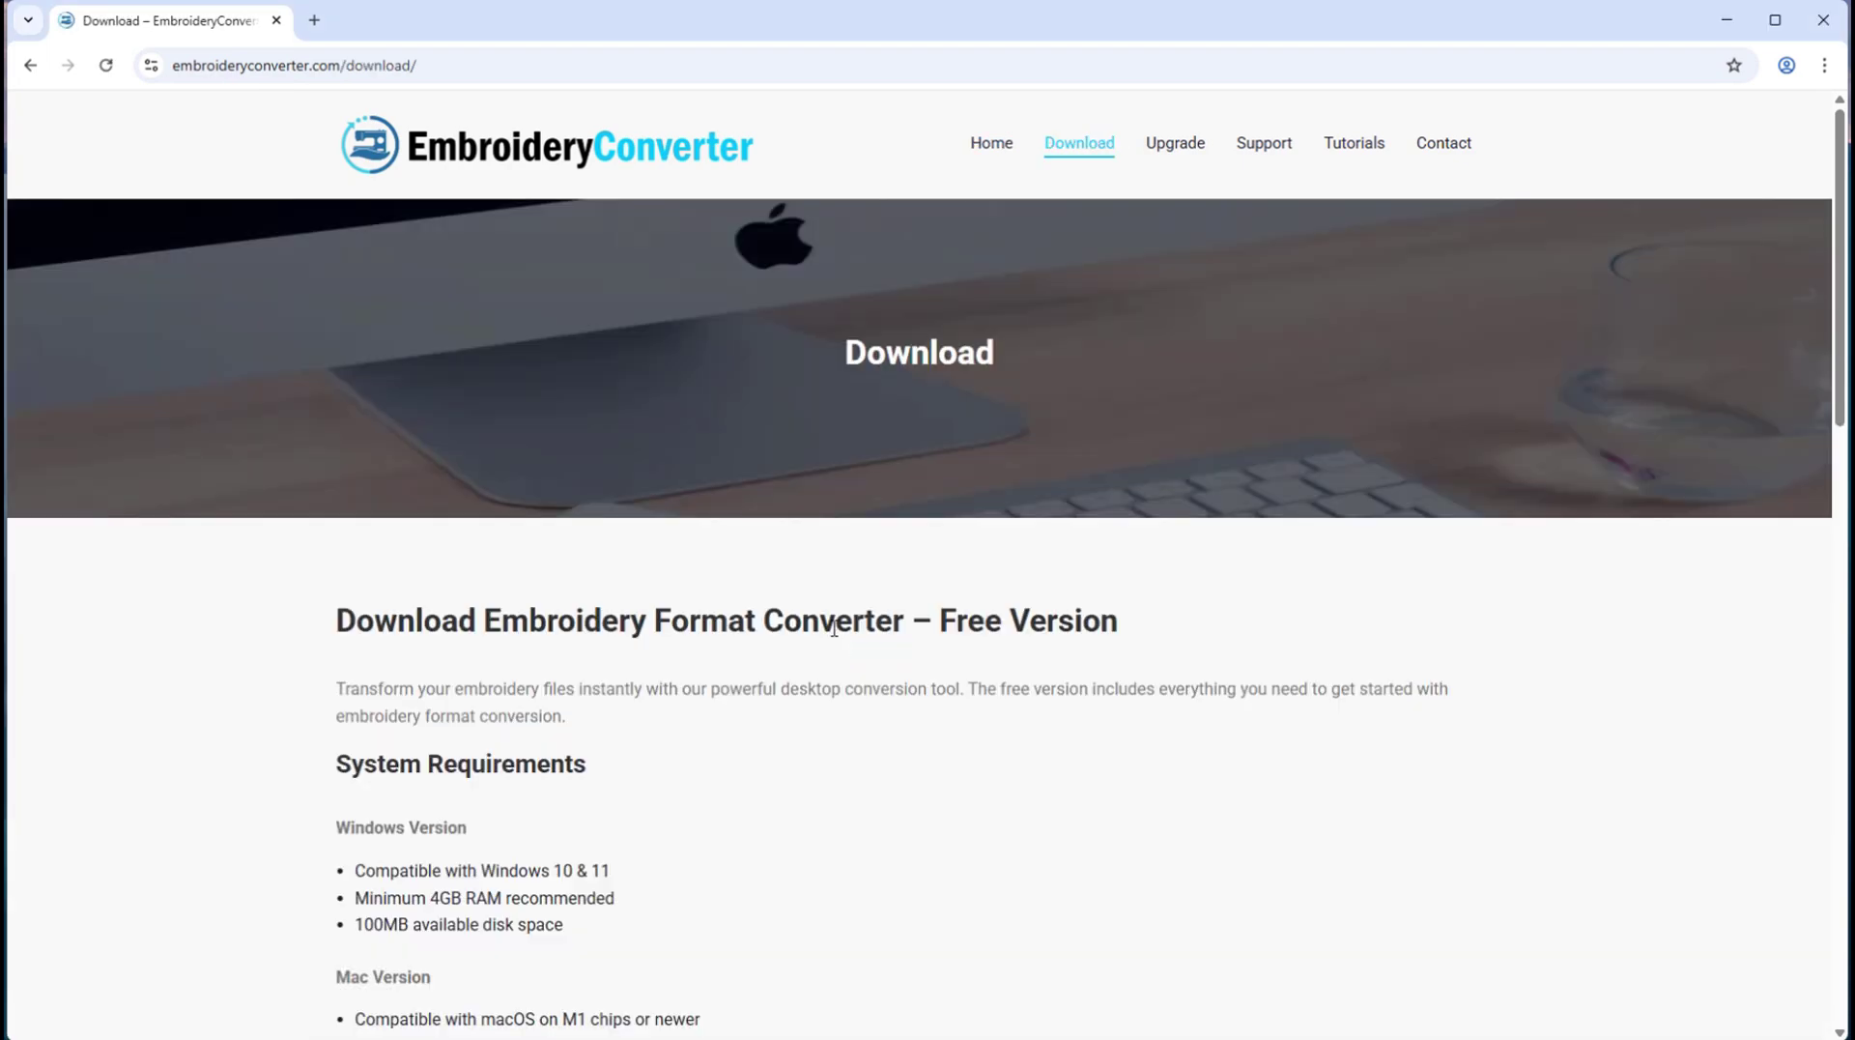